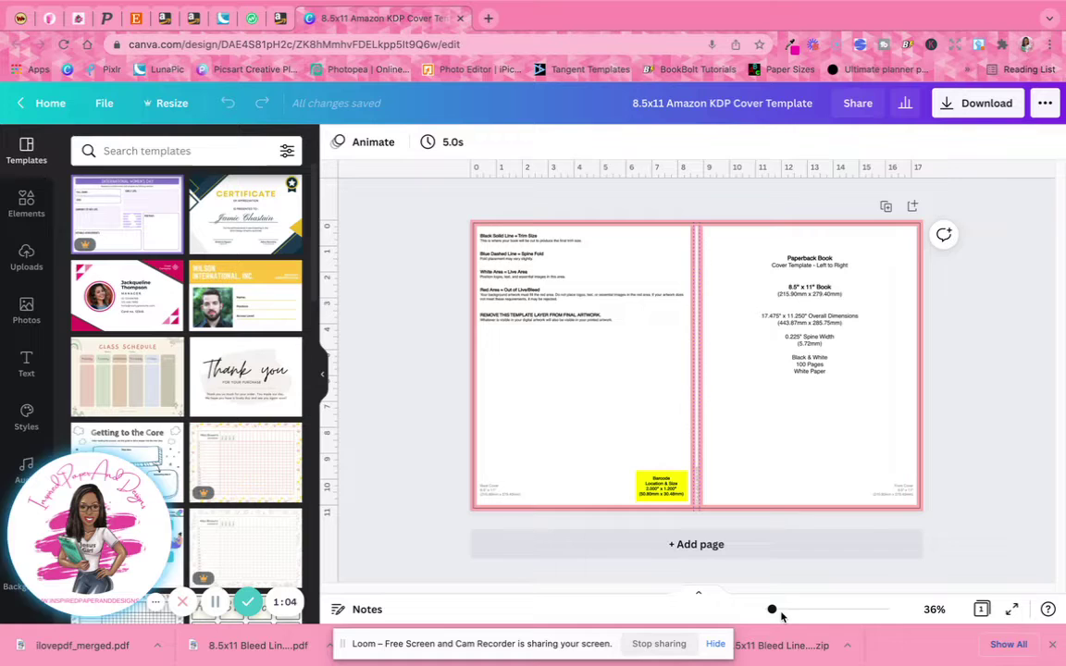
Zoom in to read the template's trim, spine-fold and bleed notes, then zoom back out to the whole spread
{"action": "left_click_drag", "start_coordinate": [772, 611], "coordinate": [902, 589]}
{"action": "left_click", "coordinate": [491, 225]}
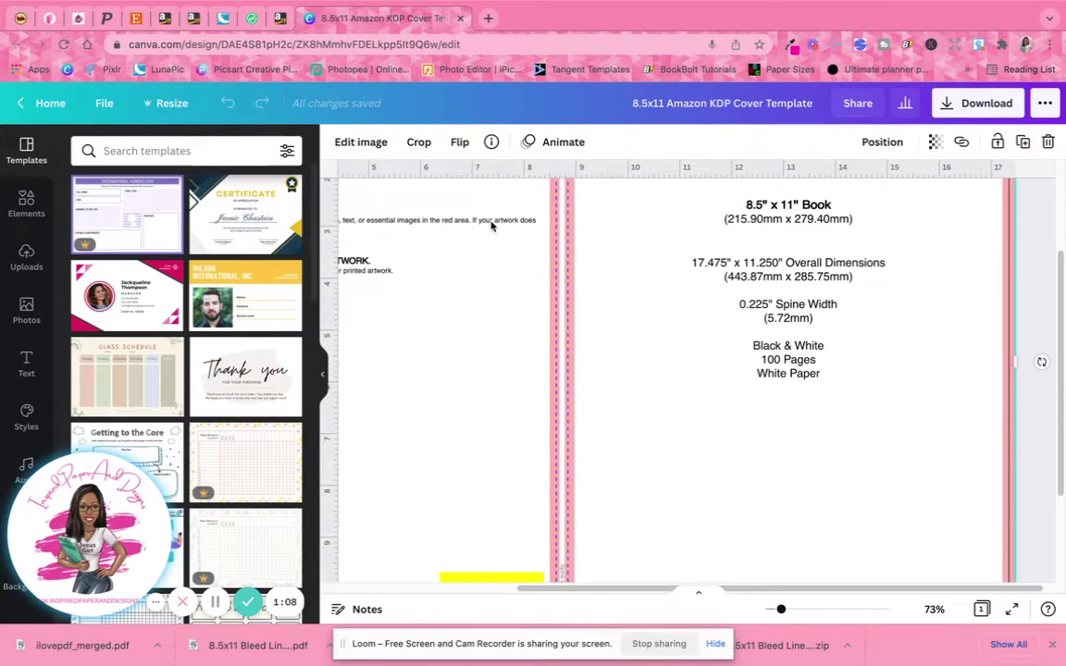
{"action": "scroll", "coordinate": [942, 376], "scroll_direction": "up", "scroll_amount": 3}
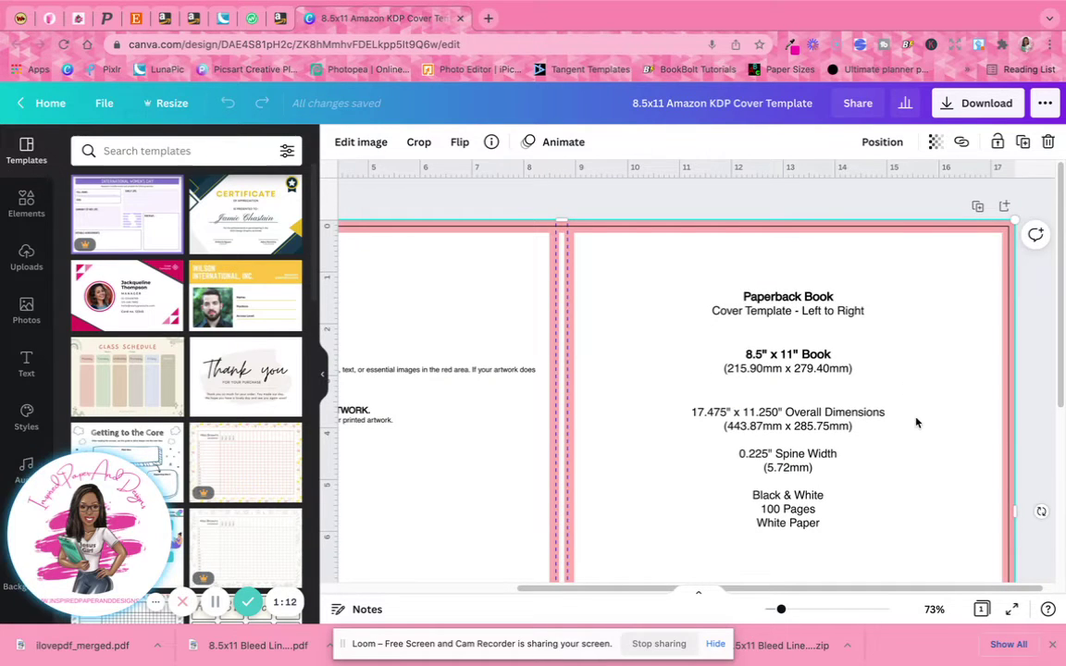
{"action": "scroll", "coordinate": [952, 421], "scroll_direction": "down", "scroll_amount": 1}
{"action": "scroll", "coordinate": [941, 332], "scroll_direction": "down", "scroll_amount": 1}
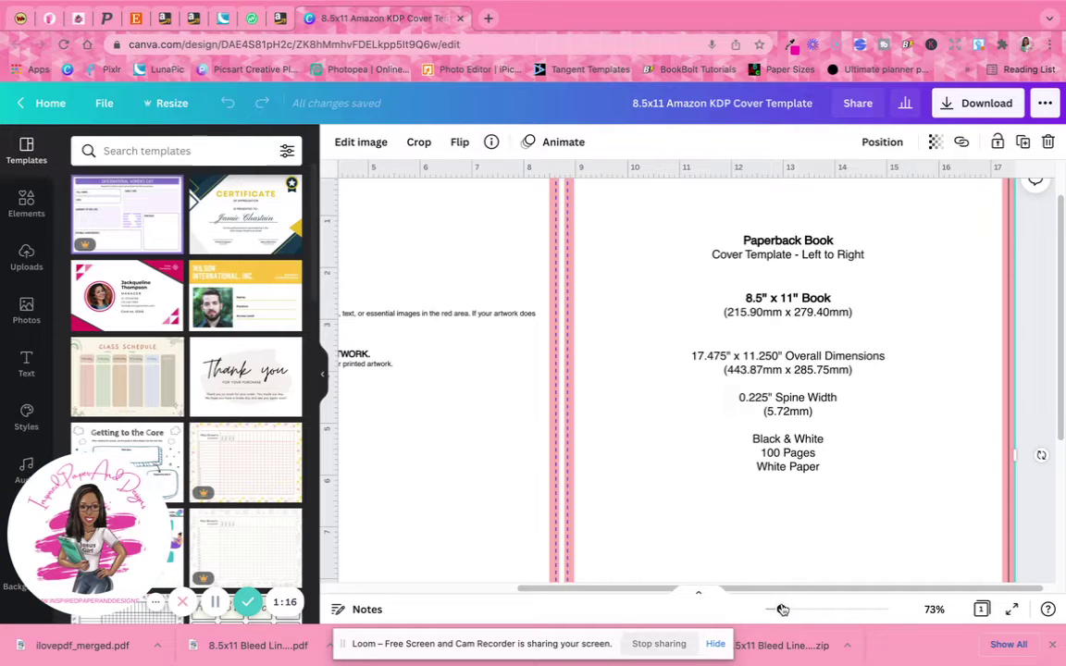
{"action": "left_click_drag", "start_coordinate": [782, 609], "coordinate": [773, 609]}
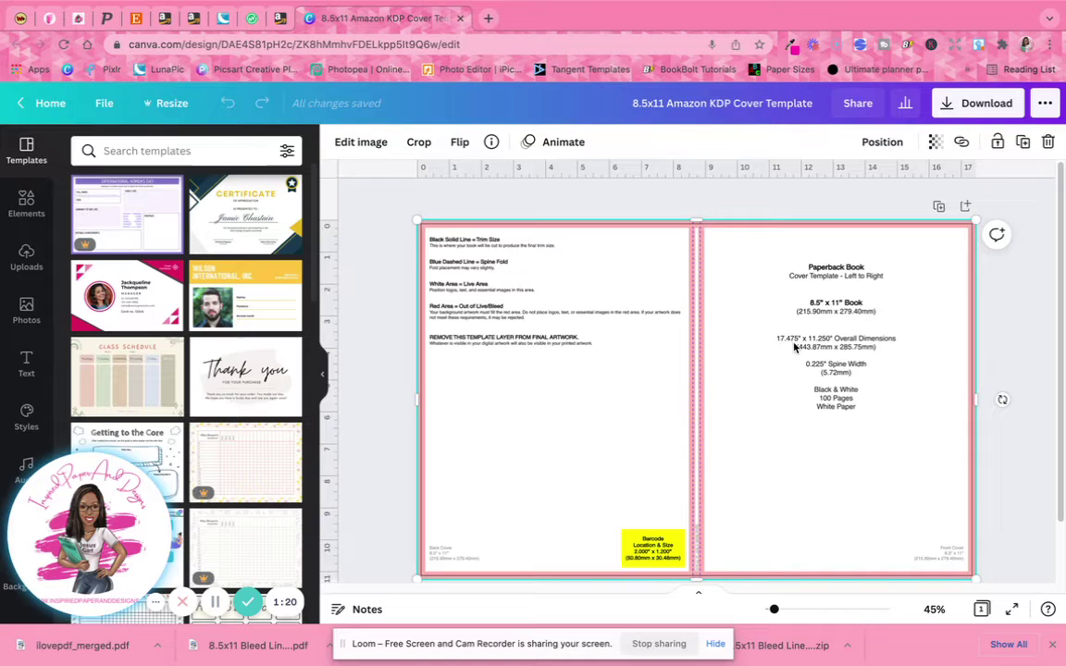
Check the design size in the file options, then lower the template image's transparency
{"action": "left_click", "coordinate": [103, 103]}
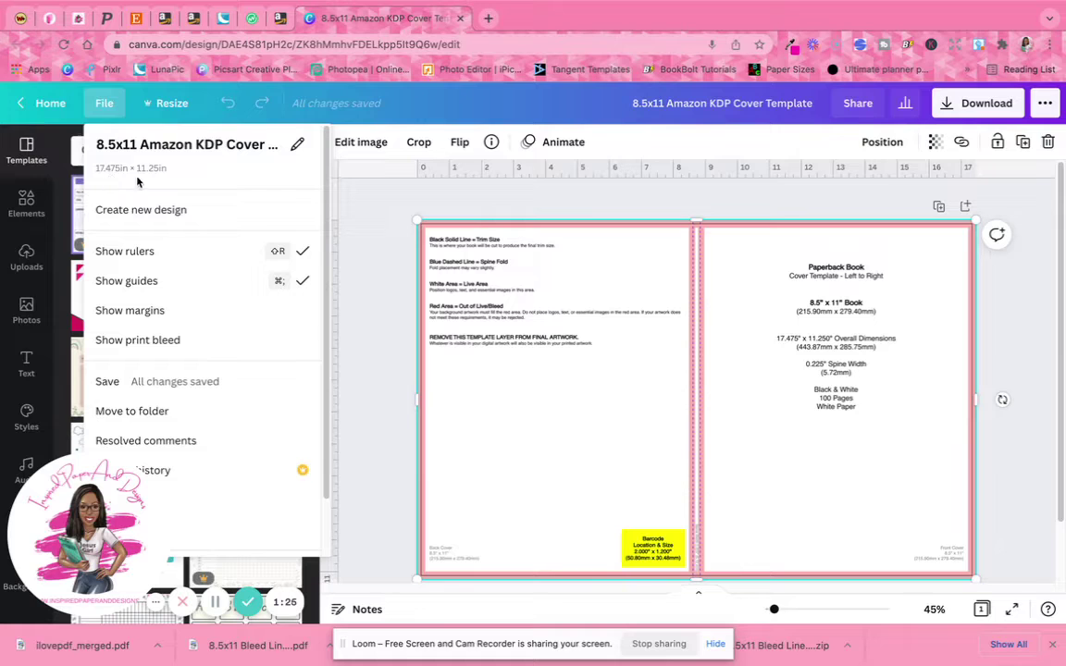
{"action": "left_click", "coordinate": [815, 476]}
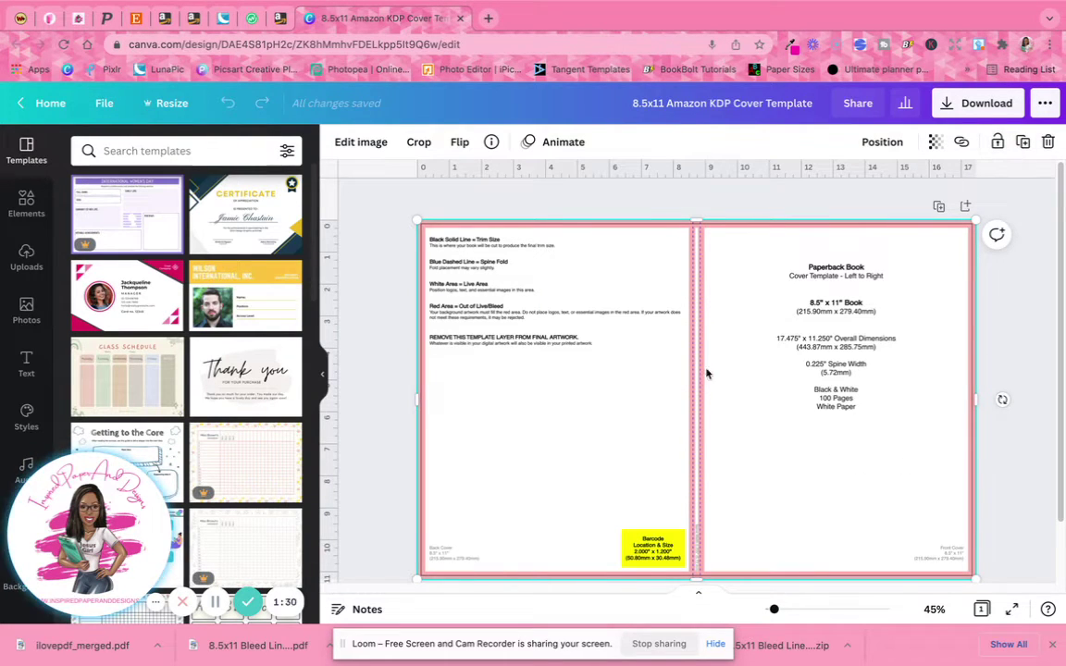
{"action": "left_click", "coordinate": [935, 142]}
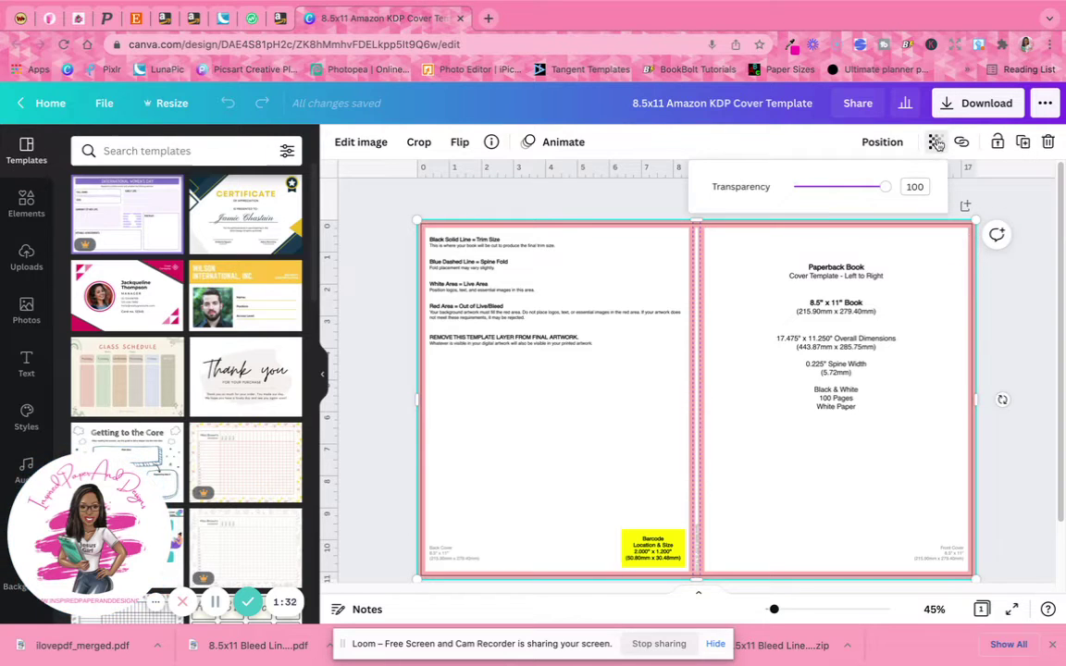
{"action": "left_click_drag", "start_coordinate": [912, 186], "coordinate": [810, 189]}
{"action": "left_click", "coordinate": [612, 211]}
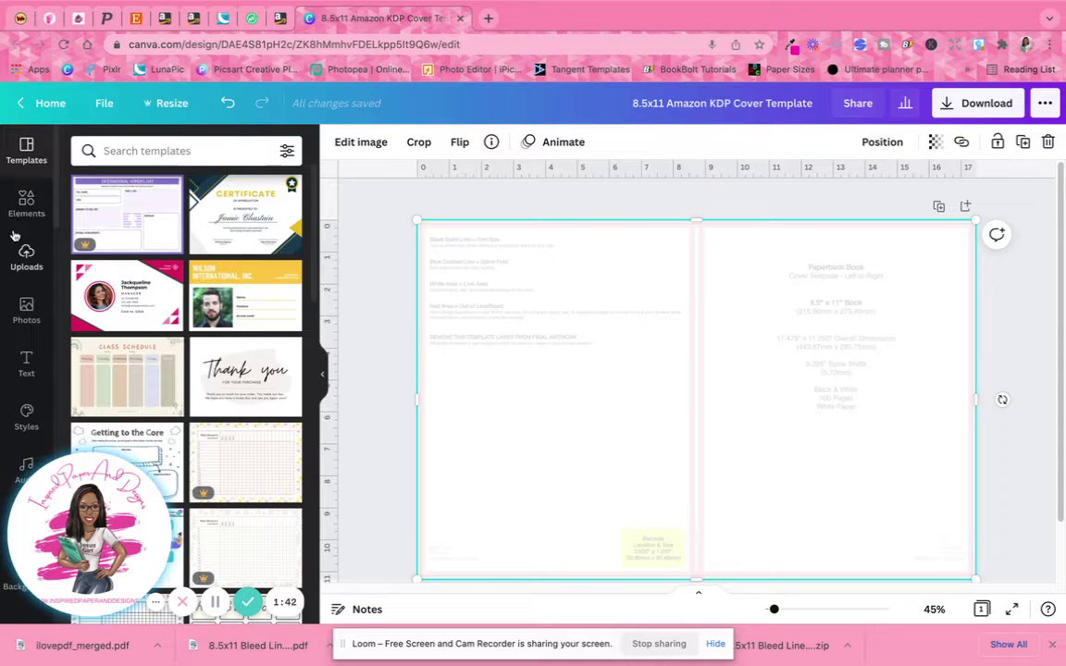
Search the Elements library for 'hearts' and browse the results
{"action": "left_click", "coordinate": [26, 197]}
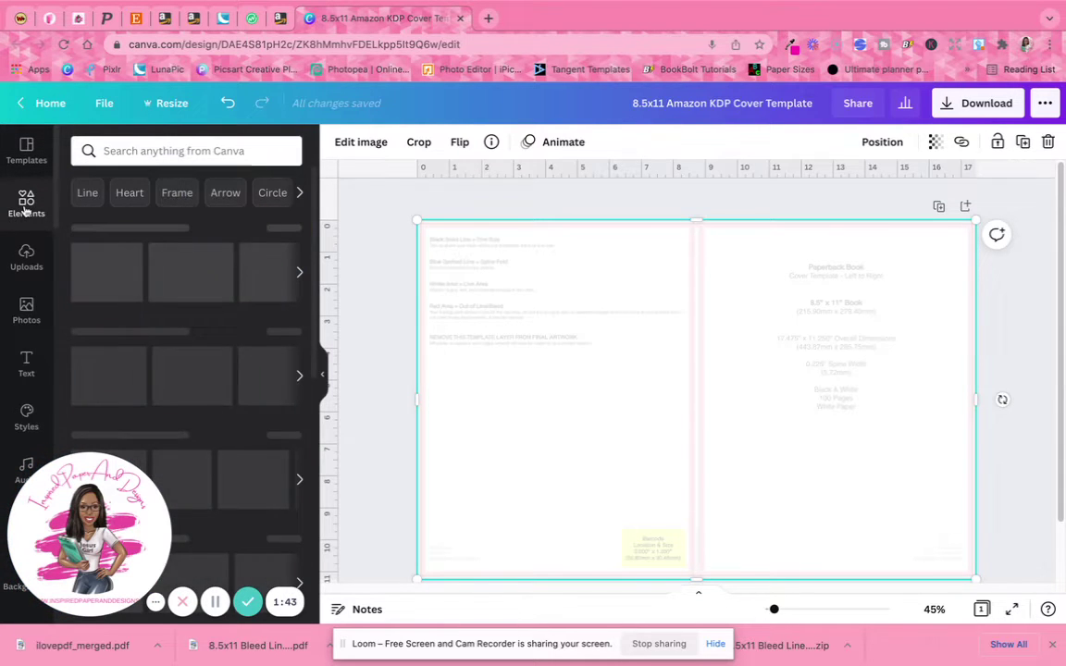
{"action": "left_click", "coordinate": [156, 151]}
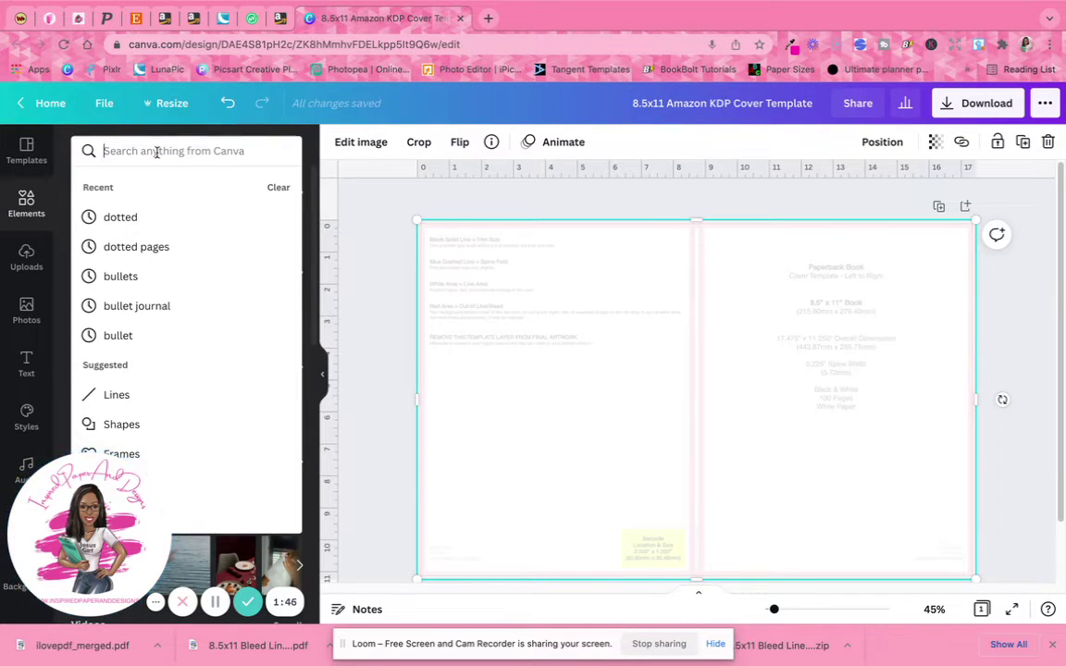
{"action": "type", "text": "hearts"}
{"action": "key", "text": "Return"}
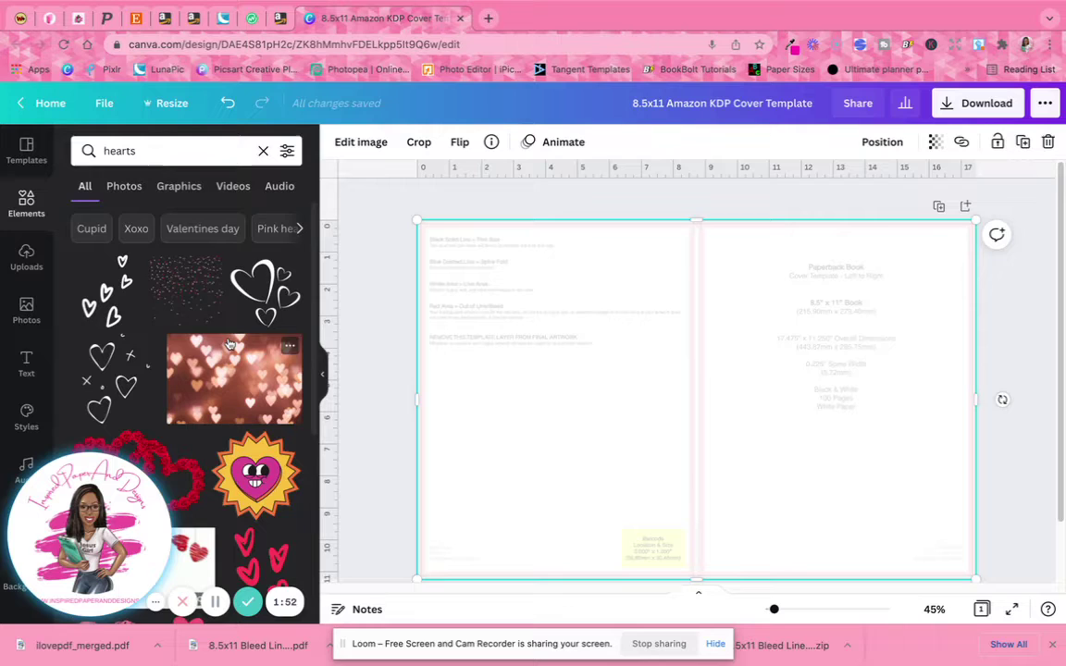
{"action": "scroll", "coordinate": [250, 370], "scroll_direction": "down", "scroll_amount": 2}
{"action": "scroll", "coordinate": [224, 331], "scroll_direction": "down", "scroll_amount": 1}
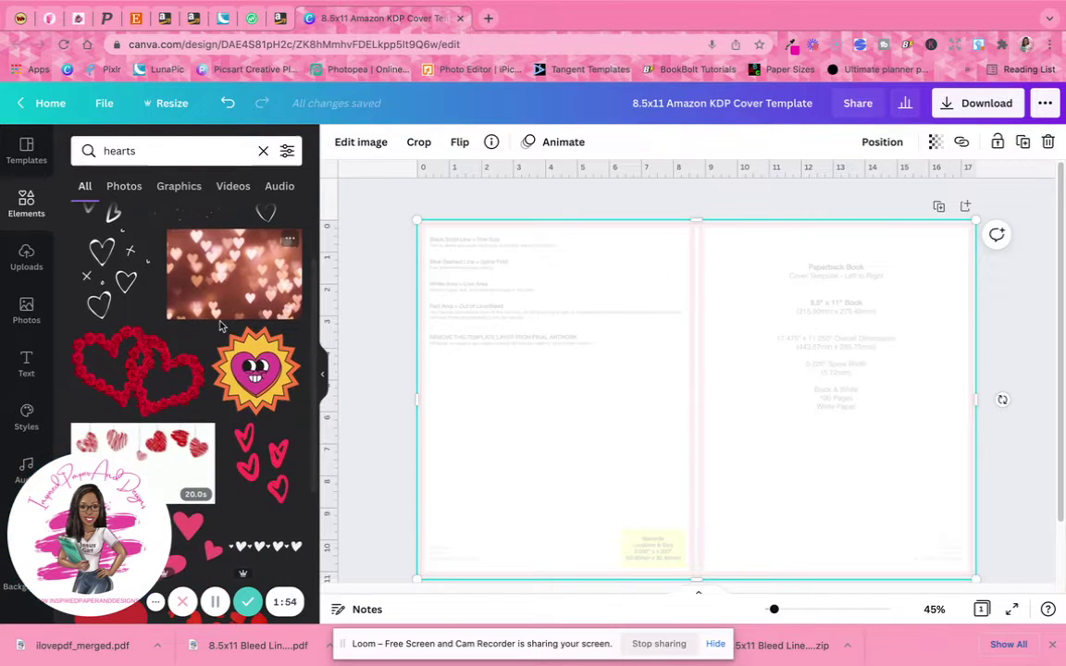
{"action": "scroll", "coordinate": [187, 313], "scroll_direction": "down", "scroll_amount": 4}
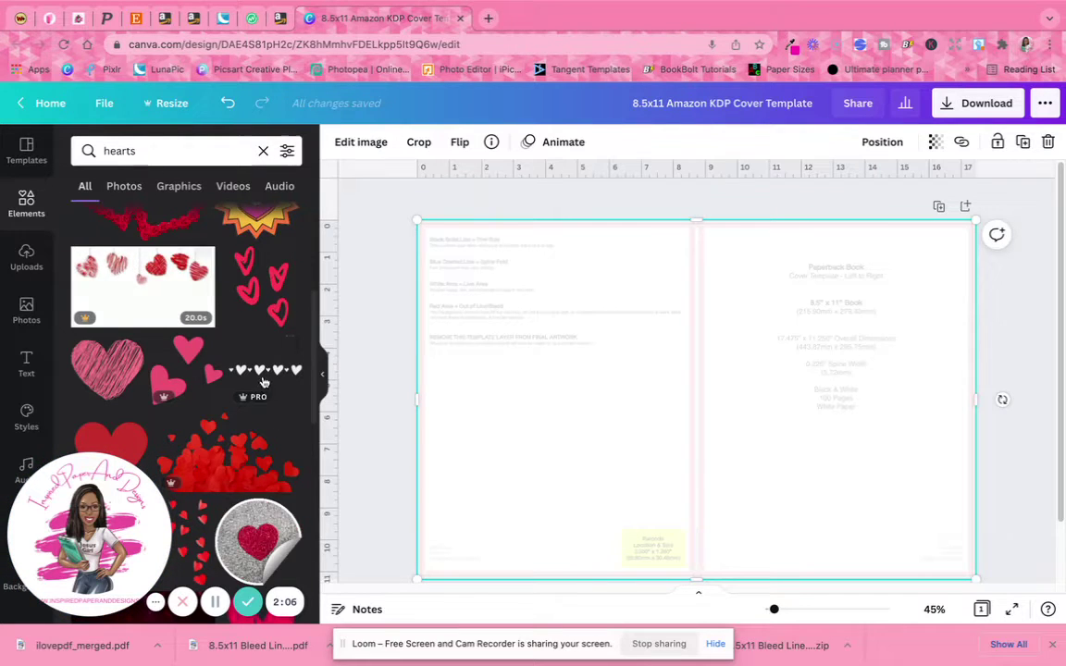
{"action": "scroll", "coordinate": [263, 393], "scroll_direction": "down", "scroll_amount": 2}
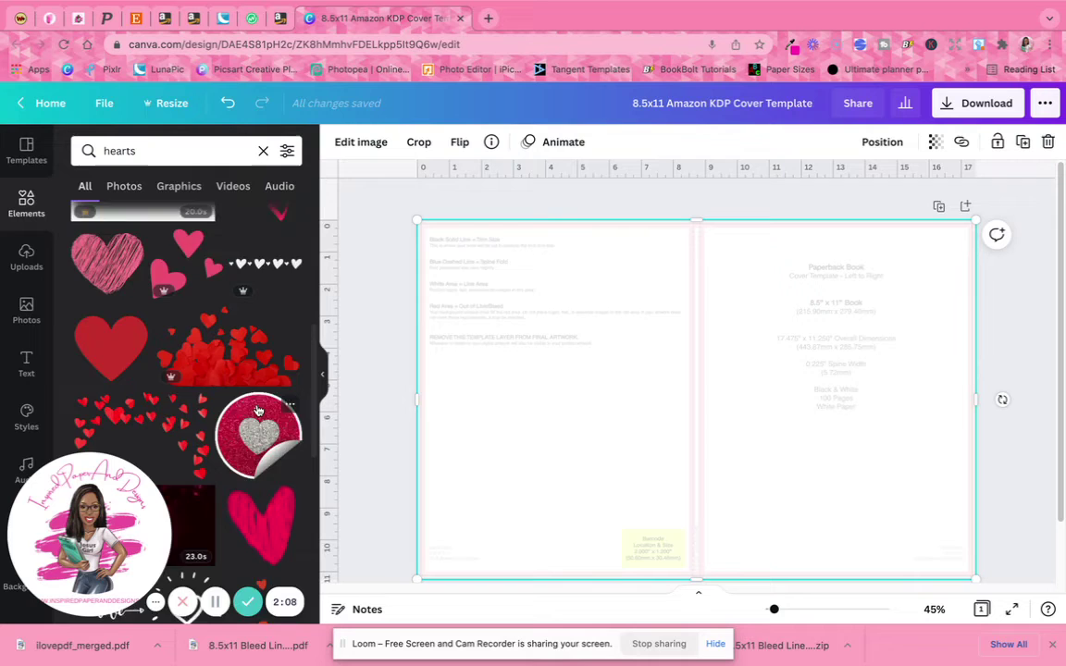
{"action": "scroll", "coordinate": [258, 410], "scroll_direction": "down", "scroll_amount": 1}
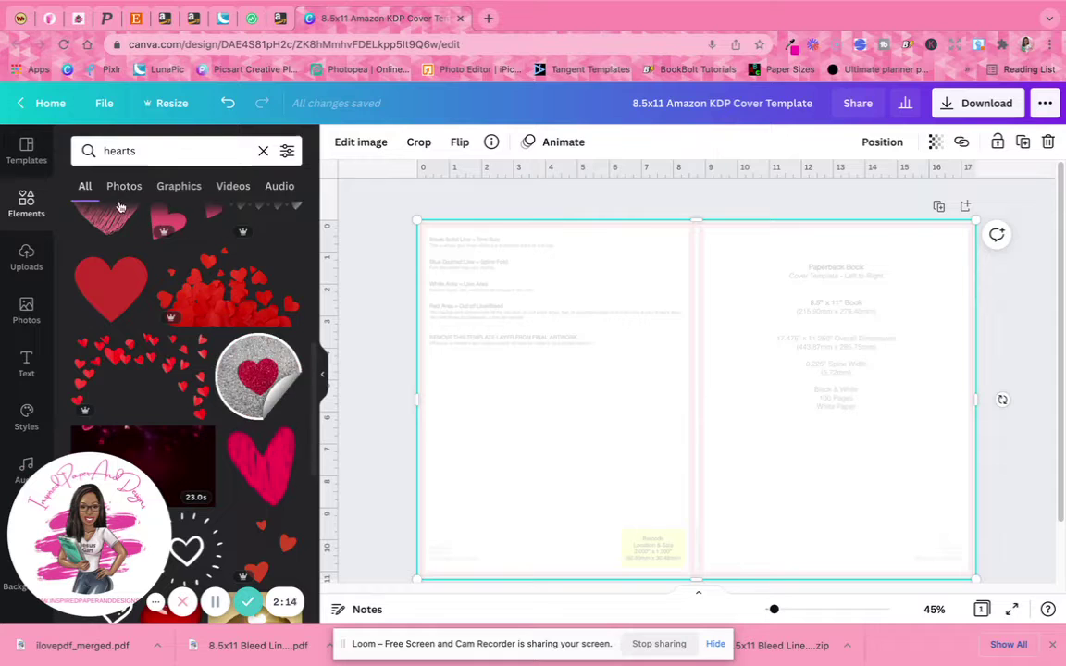
{"action": "scroll", "coordinate": [231, 424], "scroll_direction": "up", "scroll_amount": 5}
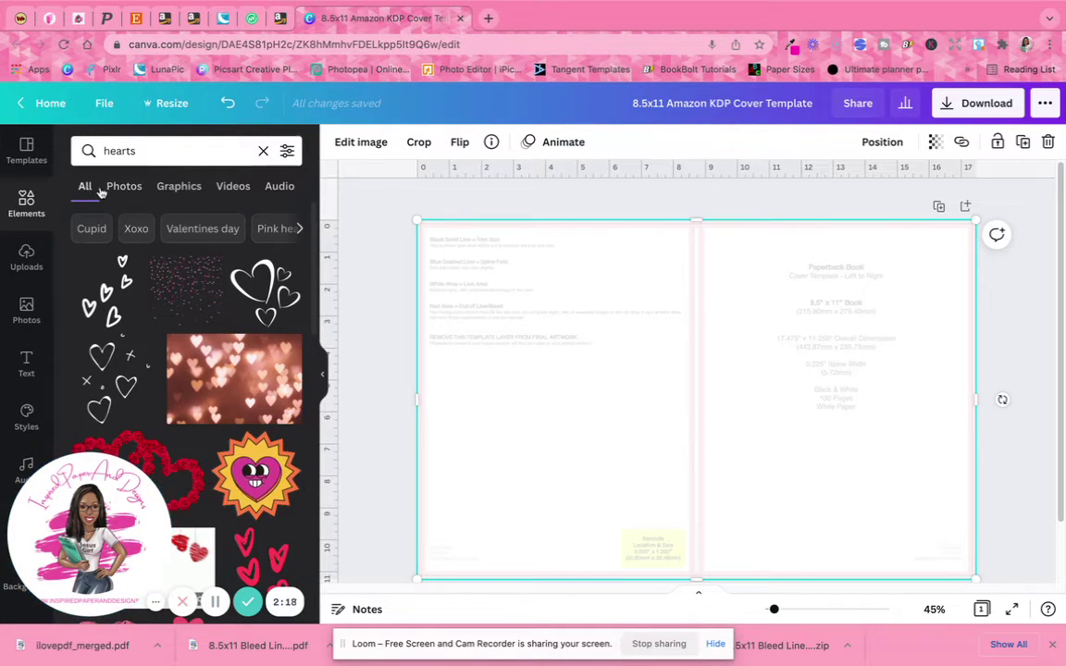
Narrow the hearts results to Graphics and filter them to Static only
{"action": "left_click", "coordinate": [171, 187]}
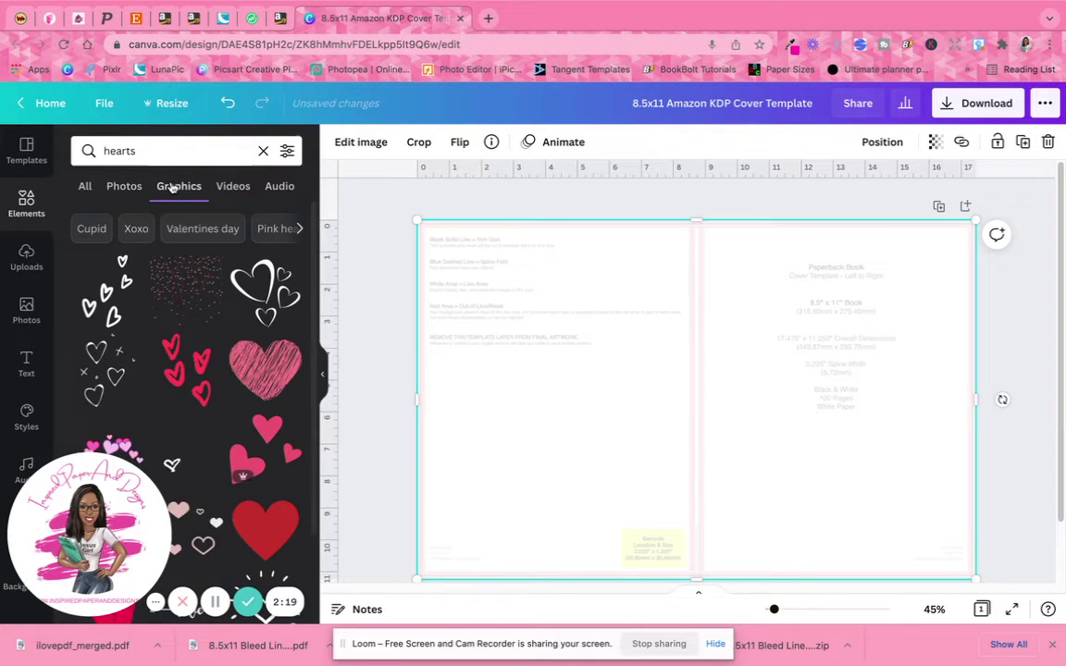
{"action": "scroll", "coordinate": [168, 370], "scroll_direction": "down", "scroll_amount": 3}
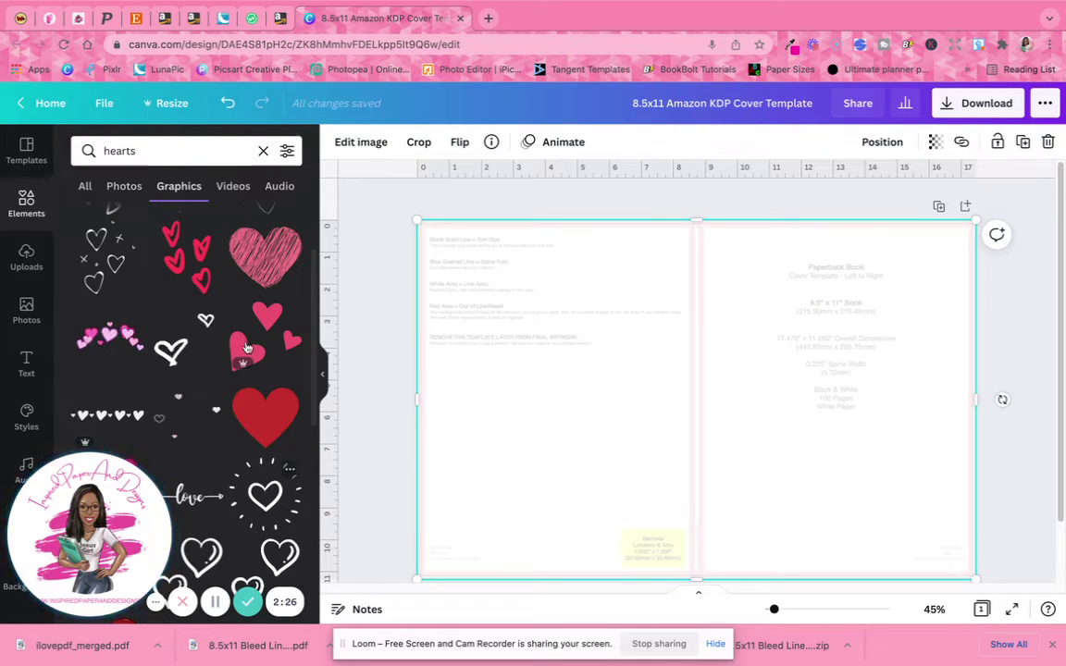
{"action": "scroll", "coordinate": [252, 500], "scroll_direction": "up", "scroll_amount": 3}
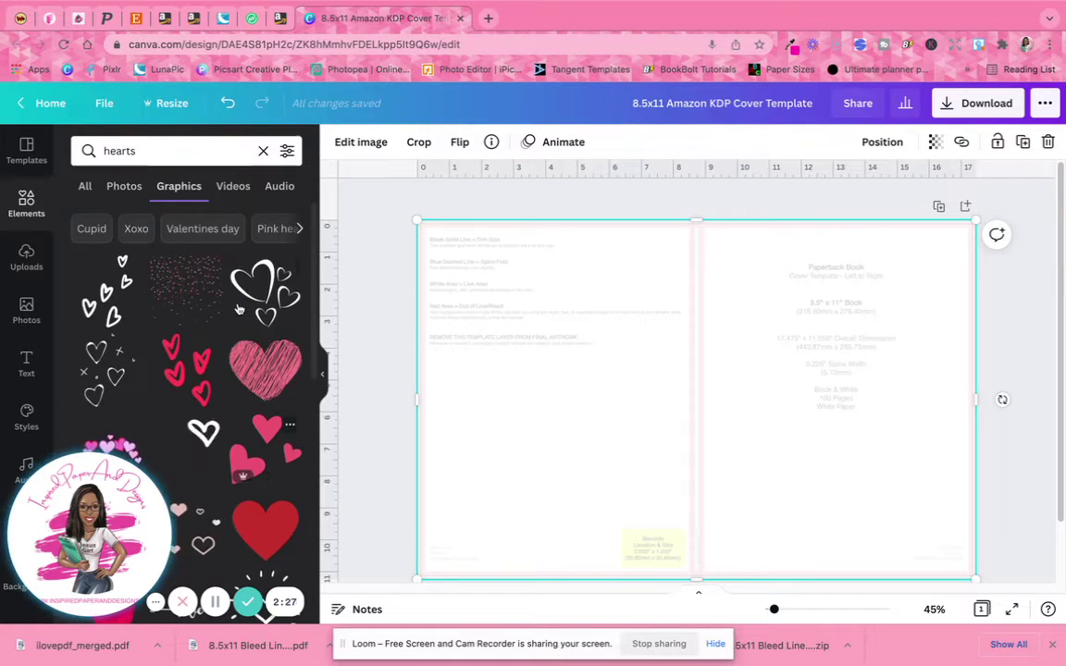
{"action": "left_click", "coordinate": [287, 151]}
{"action": "left_click", "coordinate": [99, 414]}
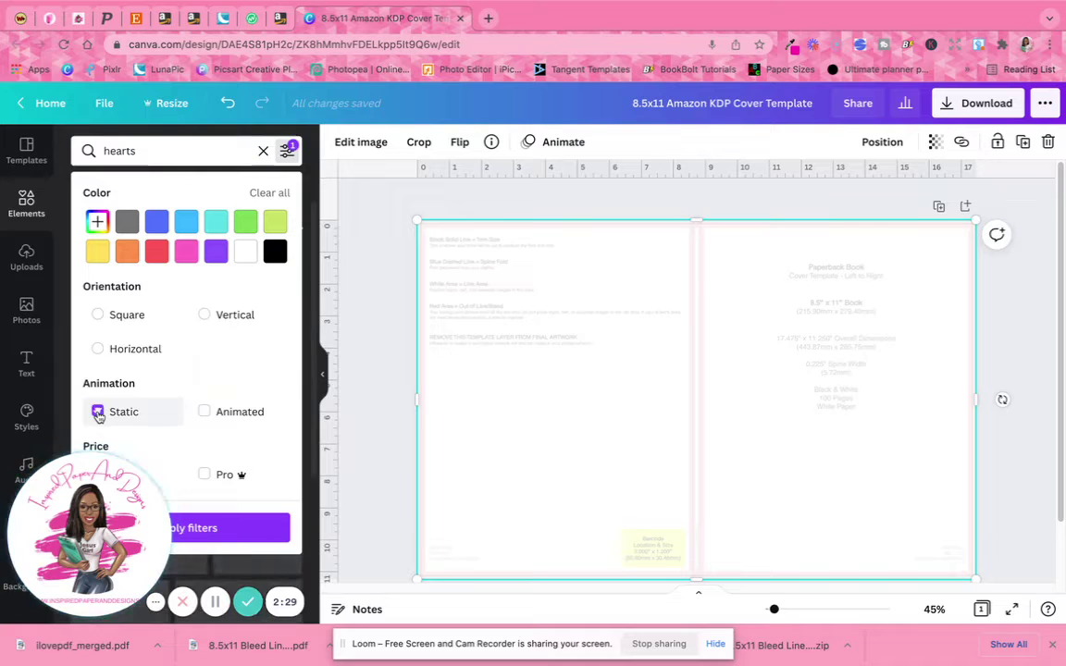
{"action": "left_click", "coordinate": [233, 527]}
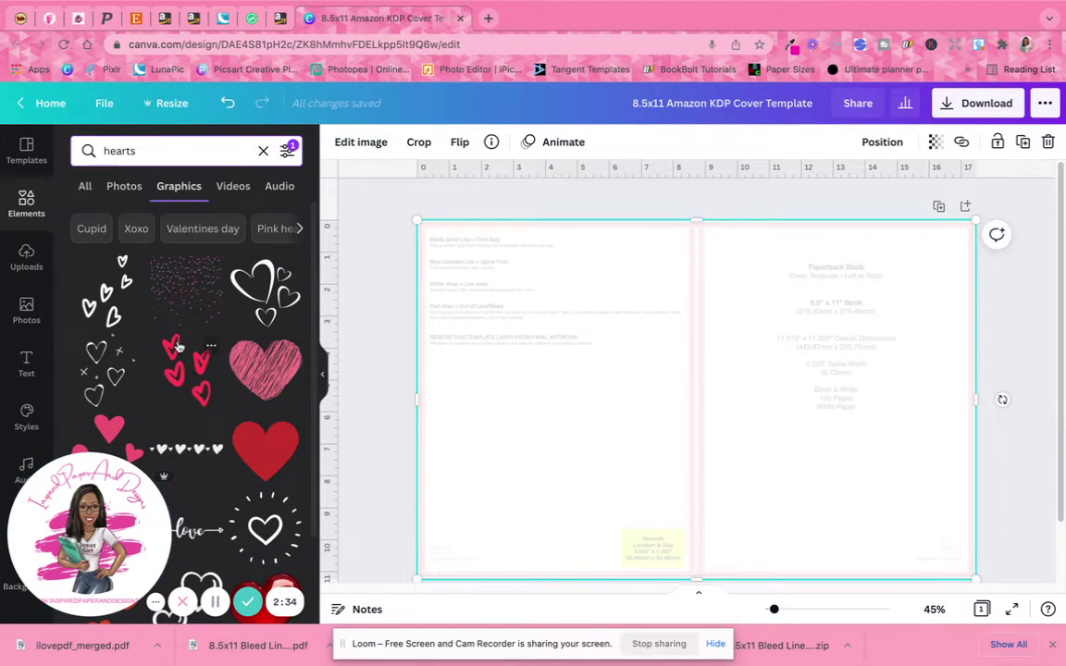
{"action": "scroll", "coordinate": [191, 368], "scroll_direction": "down", "scroll_amount": 2}
{"action": "scroll", "coordinate": [244, 288], "scroll_direction": "up", "scroll_amount": 3}
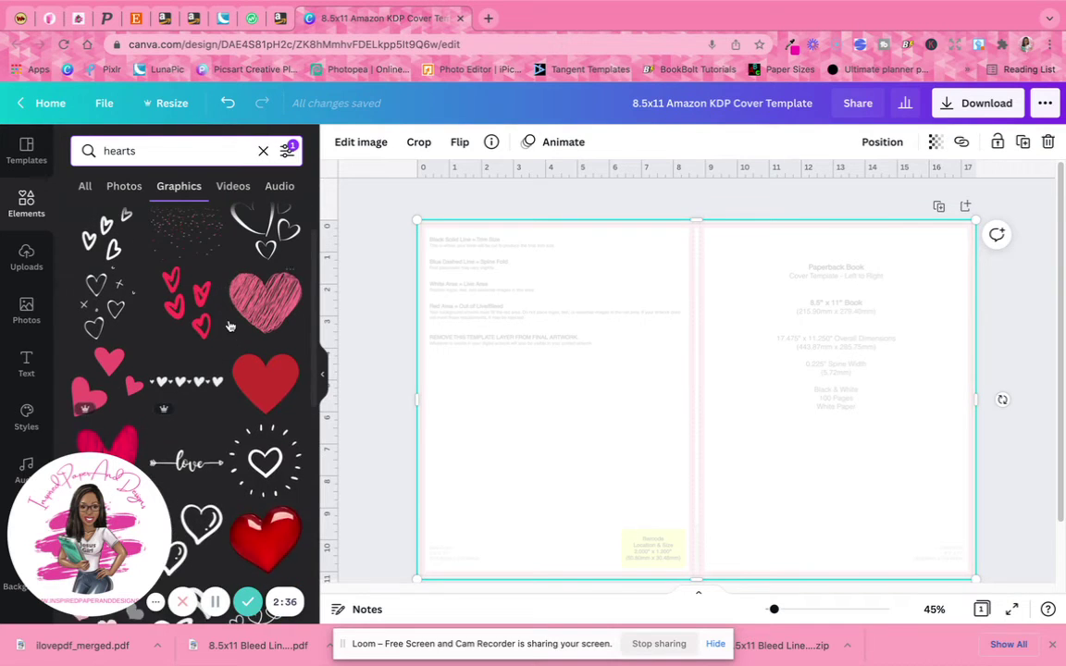
{"action": "left_click", "coordinate": [218, 393]}
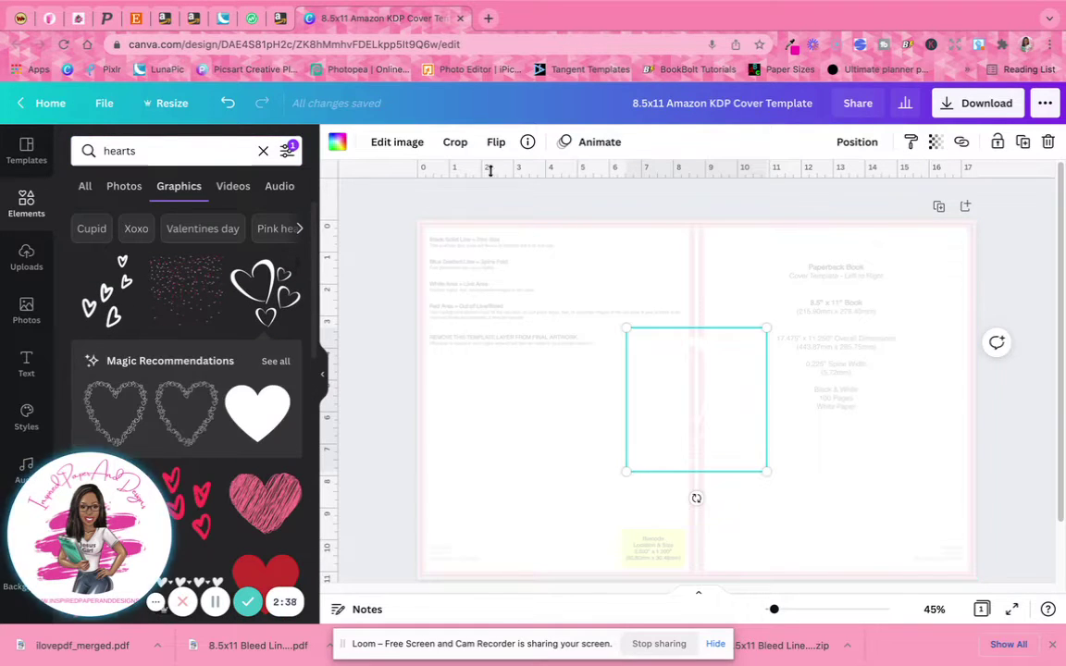
{"action": "left_click", "coordinate": [336, 142]}
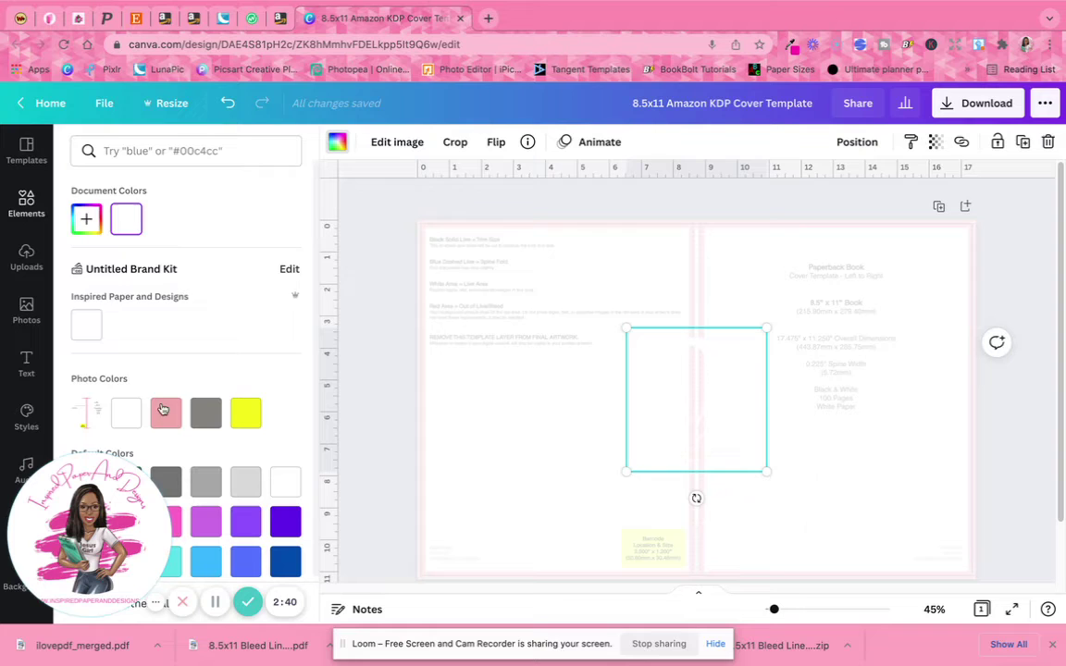
{"action": "scroll", "coordinate": [188, 333], "scroll_direction": "down", "scroll_amount": 1}
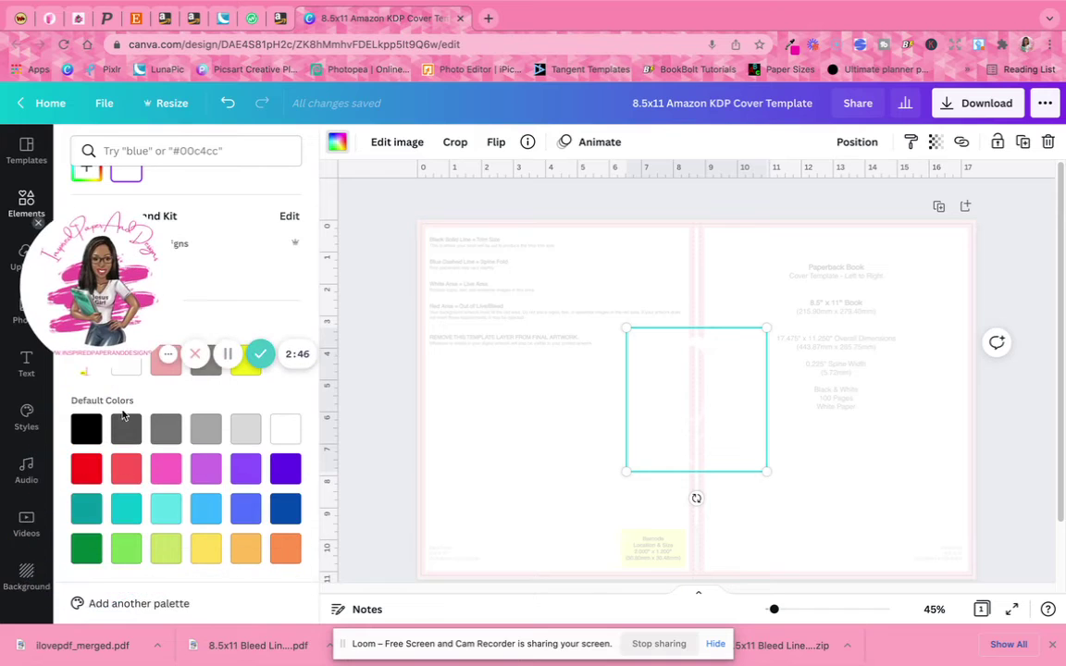
{"action": "left_click", "coordinate": [86, 469]}
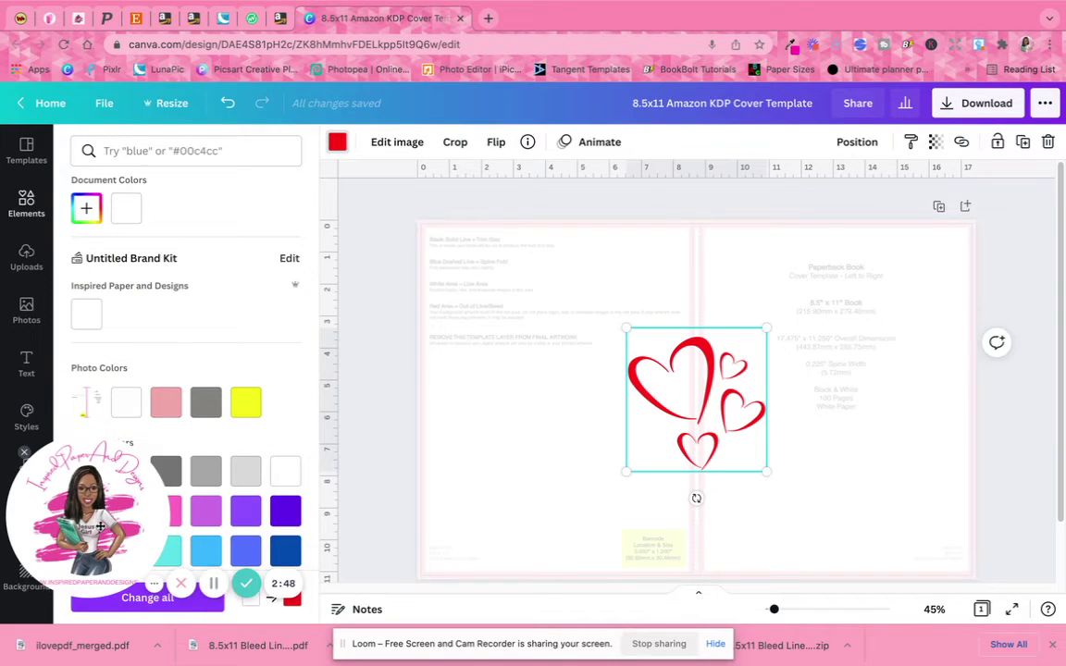
{"action": "scroll", "coordinate": [231, 268], "scroll_direction": "down", "scroll_amount": 1}
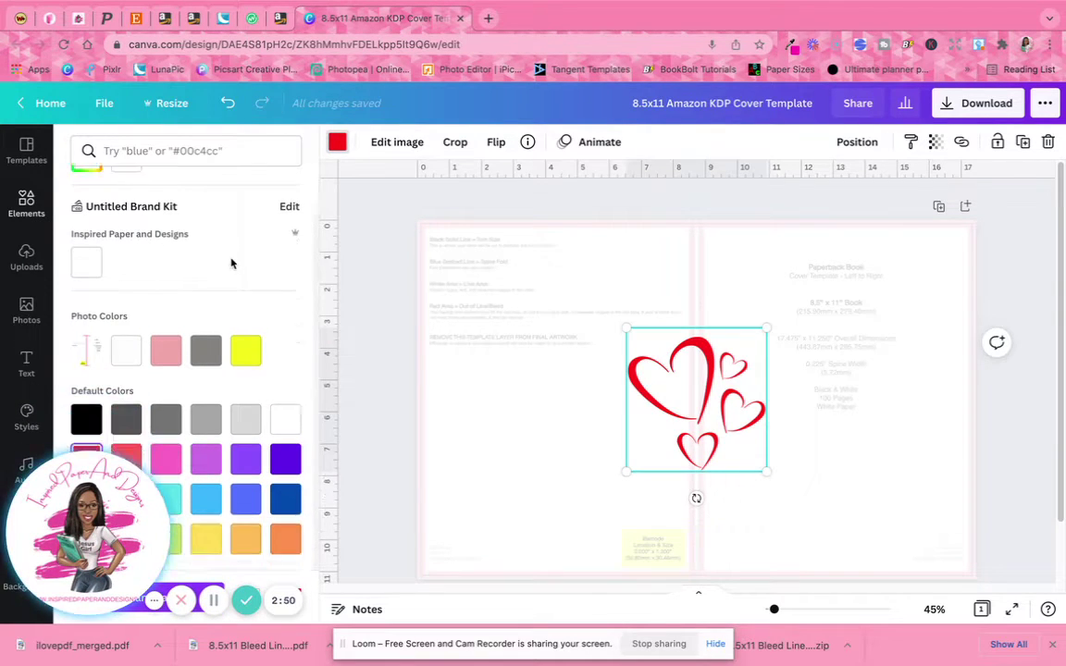
{"action": "scroll", "coordinate": [231, 264], "scroll_direction": "up", "scroll_amount": 1}
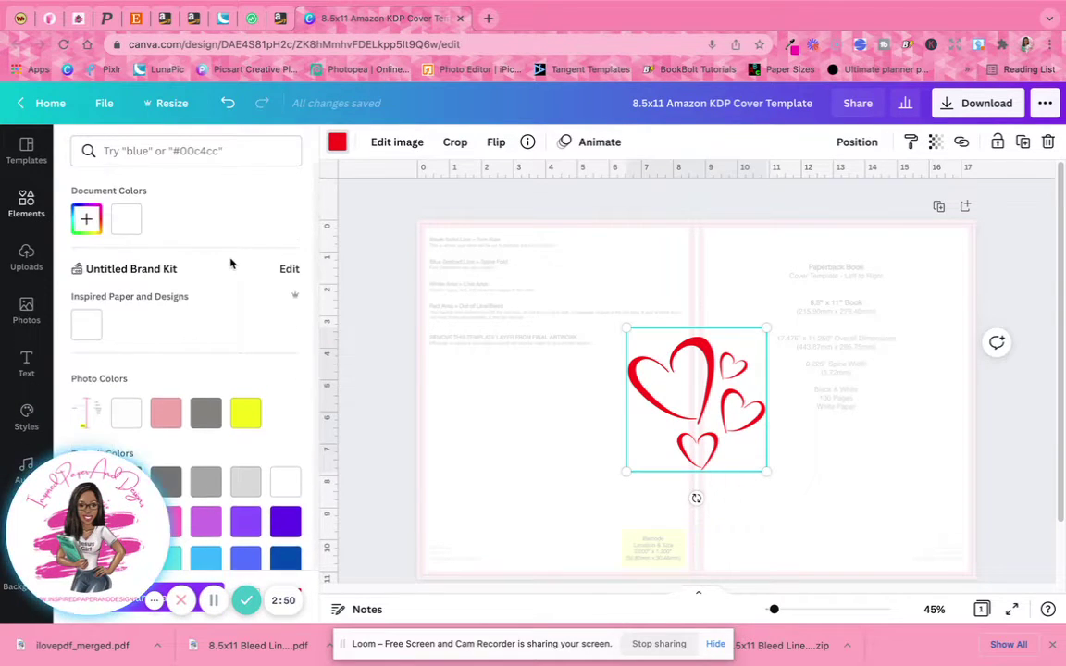
Rerun the earlier hearts search, limited to static Graphics, and scroll through the results
{"action": "left_click", "coordinate": [25, 202]}
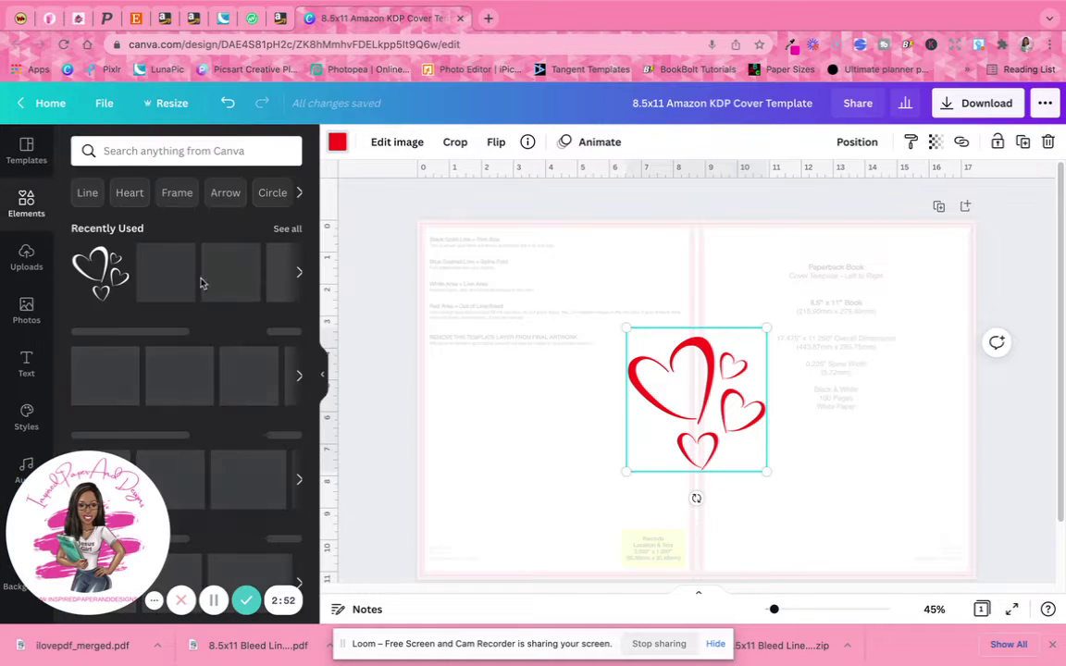
{"action": "left_click", "coordinate": [136, 150]}
{"action": "left_click", "coordinate": [128, 227]}
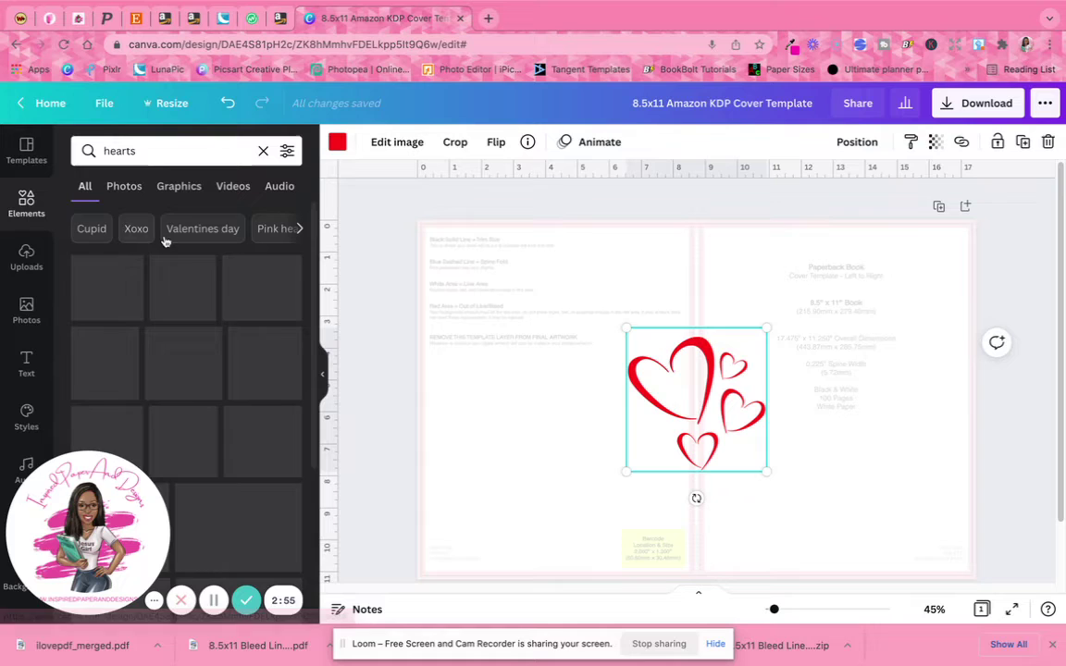
{"action": "left_click", "coordinate": [172, 190]}
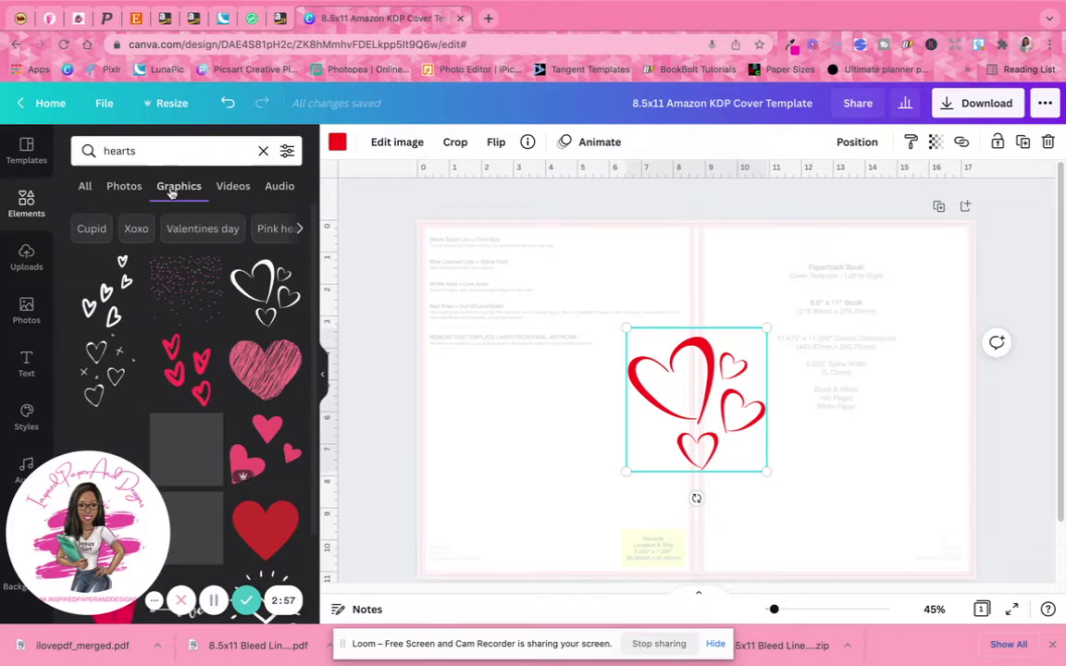
{"action": "left_click", "coordinate": [281, 157]}
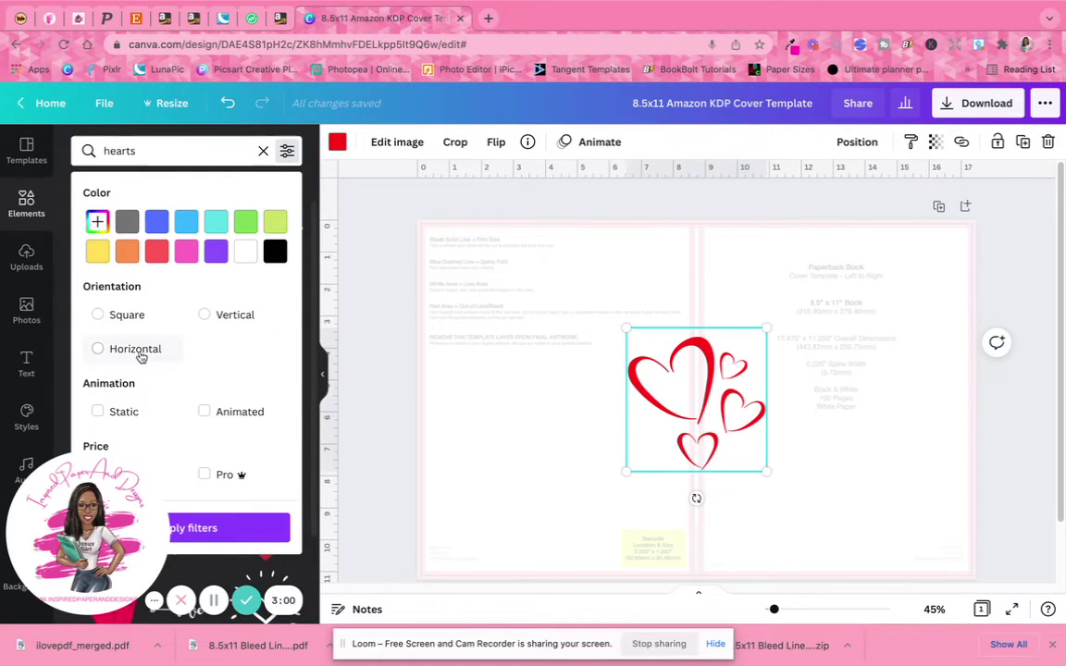
{"action": "left_click", "coordinate": [112, 410]}
{"action": "left_click", "coordinate": [238, 526]}
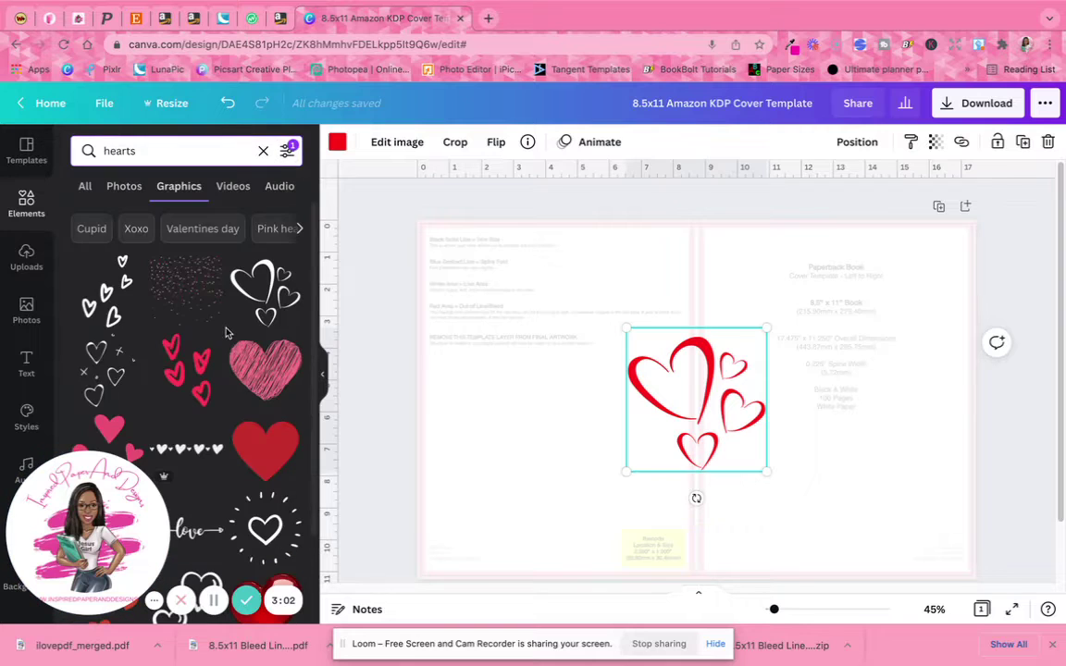
{"action": "scroll", "coordinate": [225, 346], "scroll_direction": "down", "scroll_amount": 3}
{"action": "scroll", "coordinate": [225, 346], "scroll_direction": "down", "scroll_amount": 5}
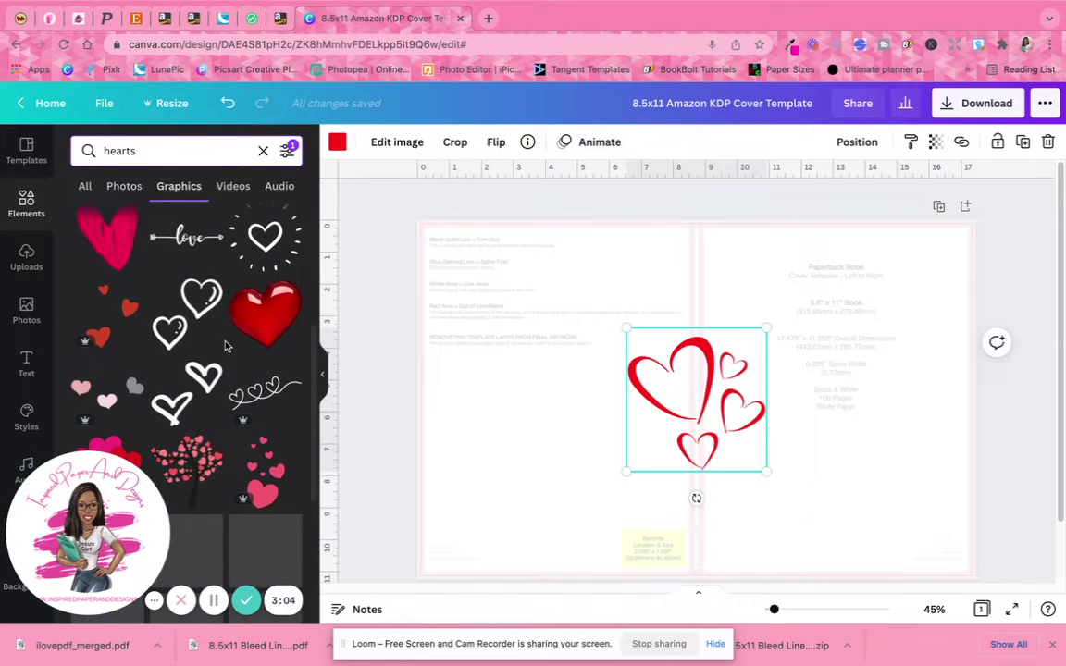
{"action": "scroll", "coordinate": [225, 346], "scroll_direction": "down", "scroll_amount": 5}
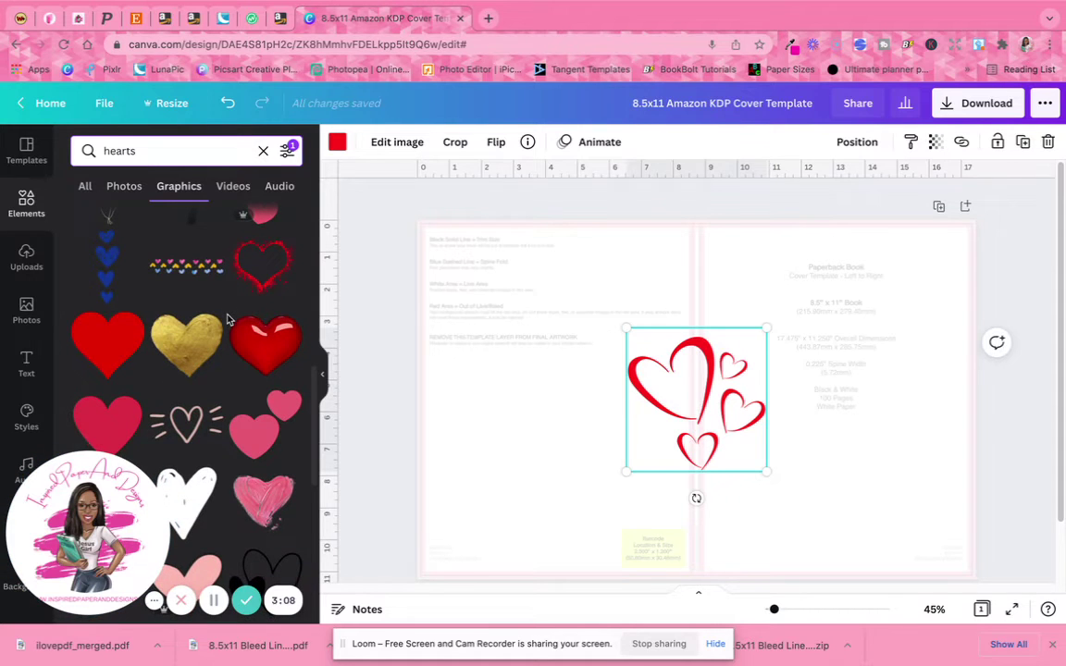
Add the multicoloured painted hearts graphic and delete the red outline hearts
{"action": "left_click", "coordinate": [181, 270]}
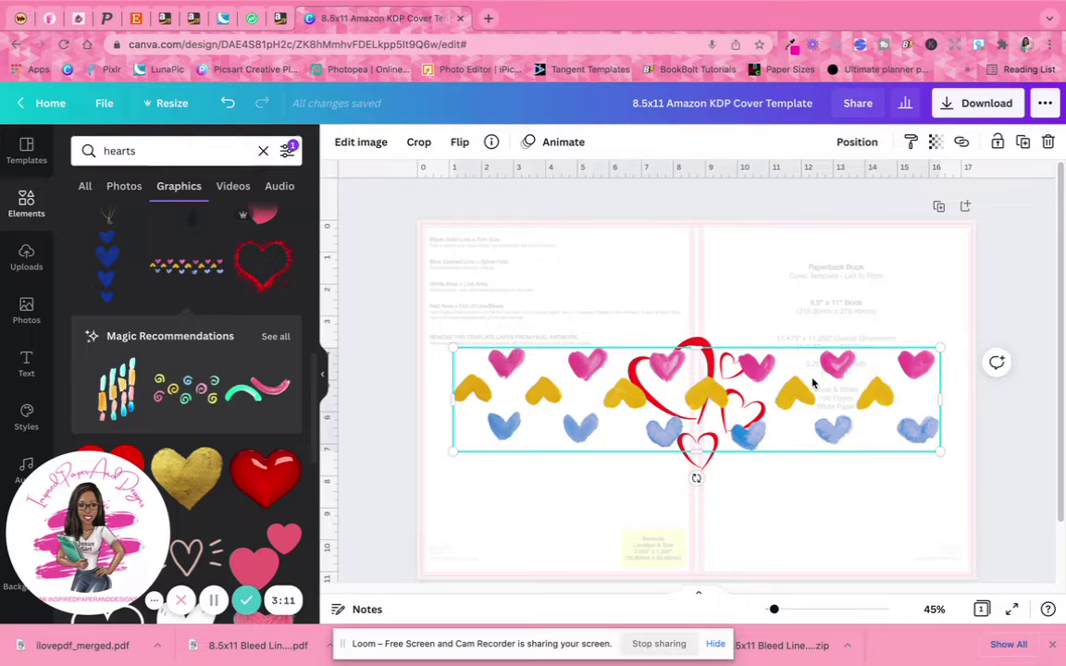
{"action": "left_click_drag", "start_coordinate": [814, 384], "coordinate": [791, 290]}
{"action": "left_click", "coordinate": [697, 449]}
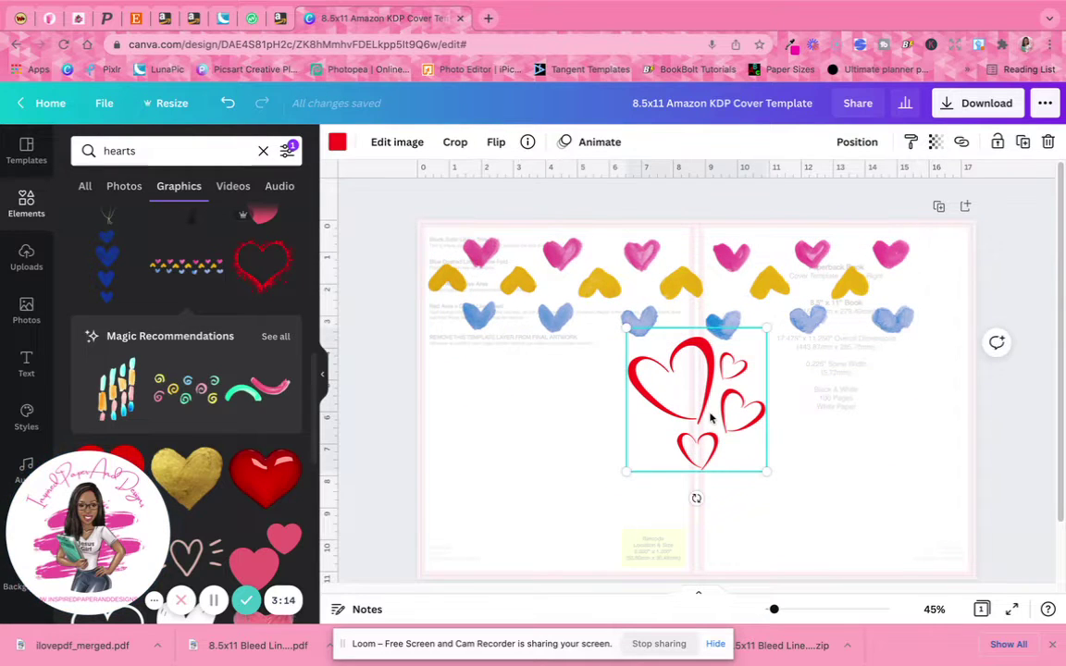
{"action": "key", "text": "Delete"}
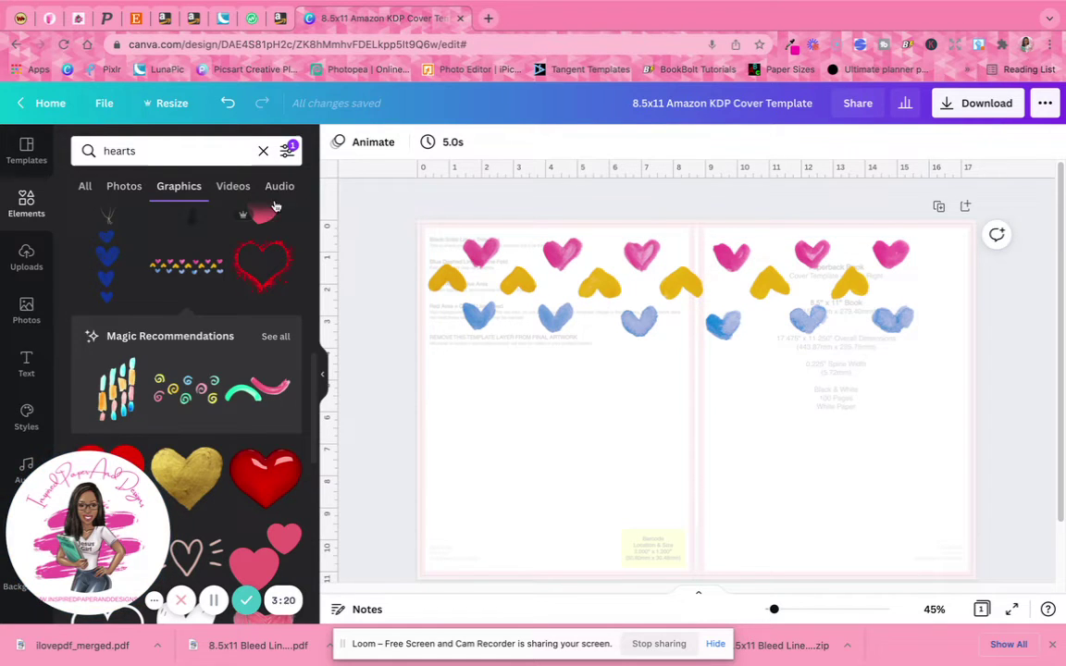
{"action": "left_click", "coordinate": [223, 105]}
{"action": "left_click", "coordinate": [731, 421]}
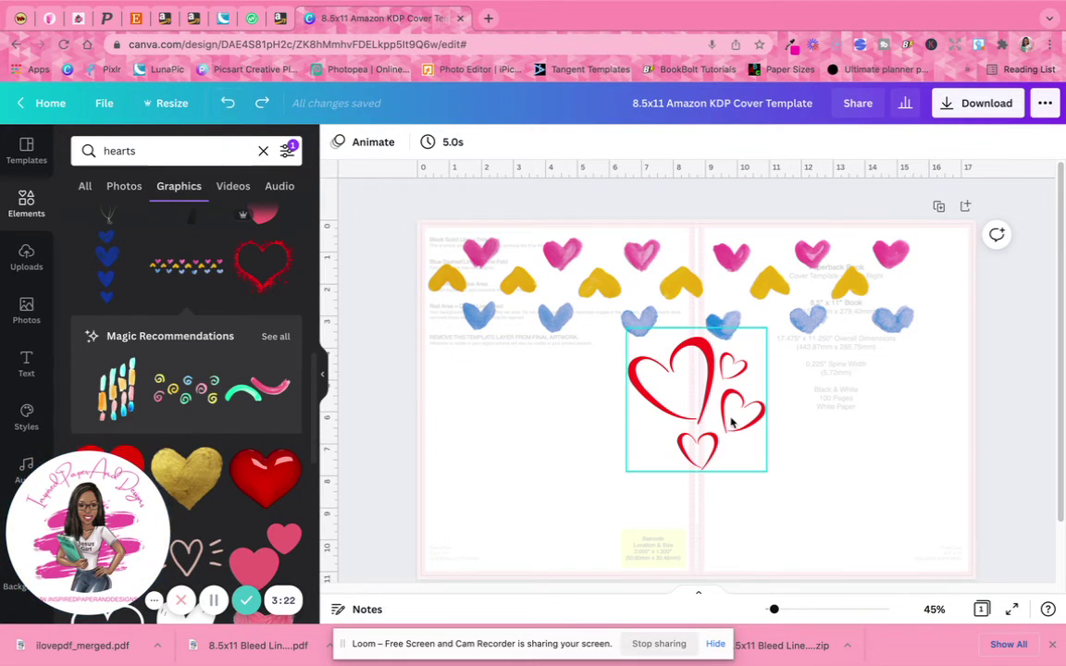
{"action": "left_click", "coordinate": [731, 421]}
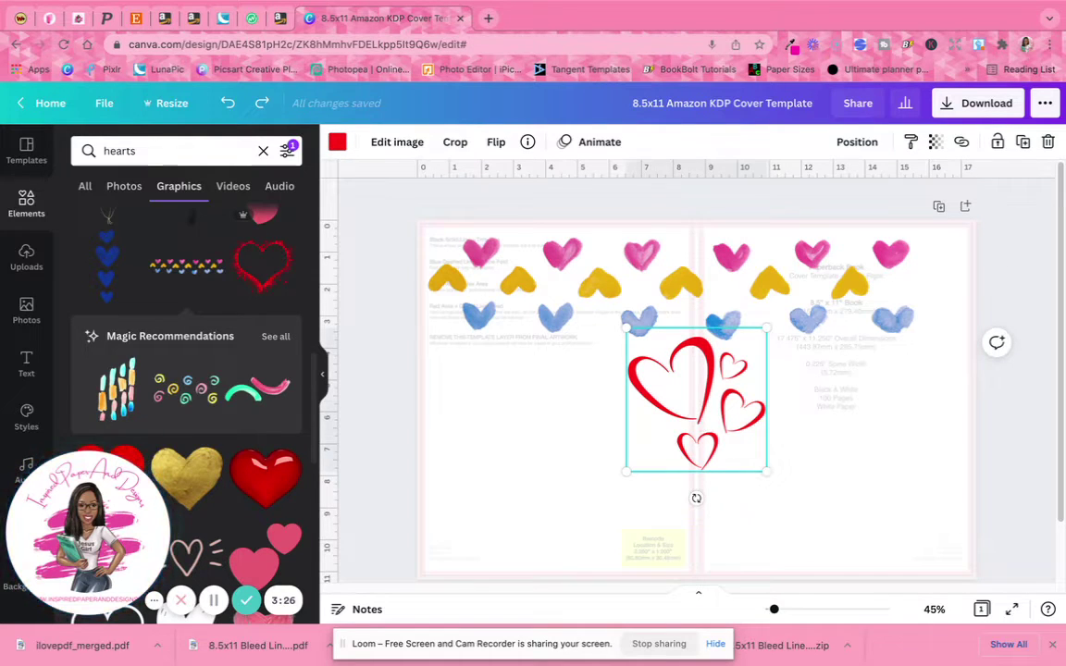
{"action": "key", "text": "Delete"}
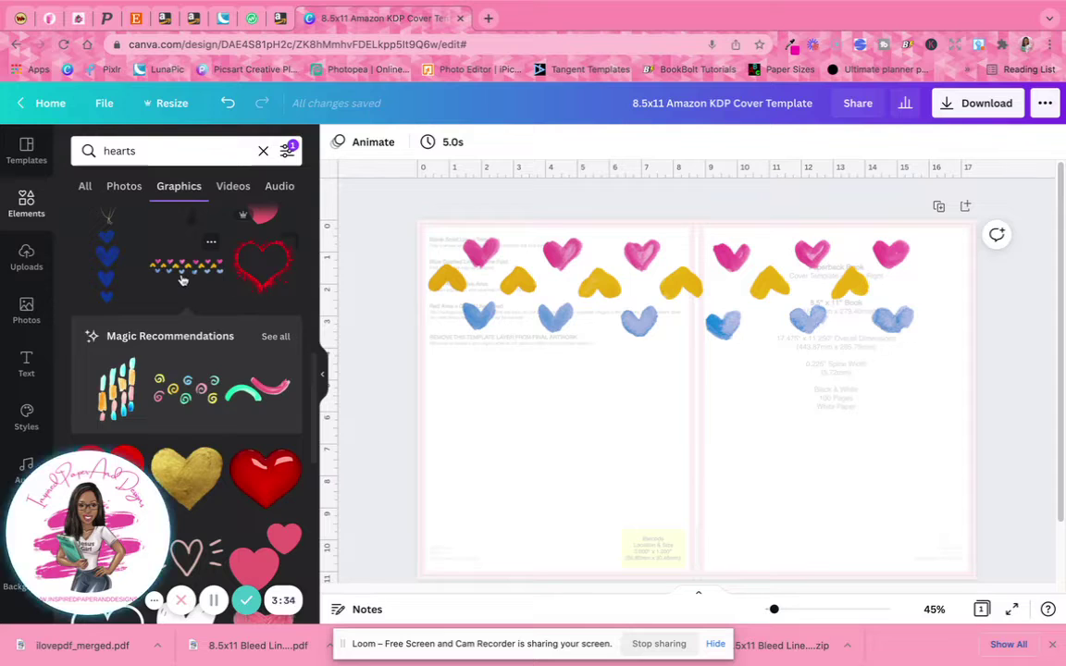
Resize the hearts into a strip spanning the top of the front cover
{"action": "left_click", "coordinate": [463, 314]}
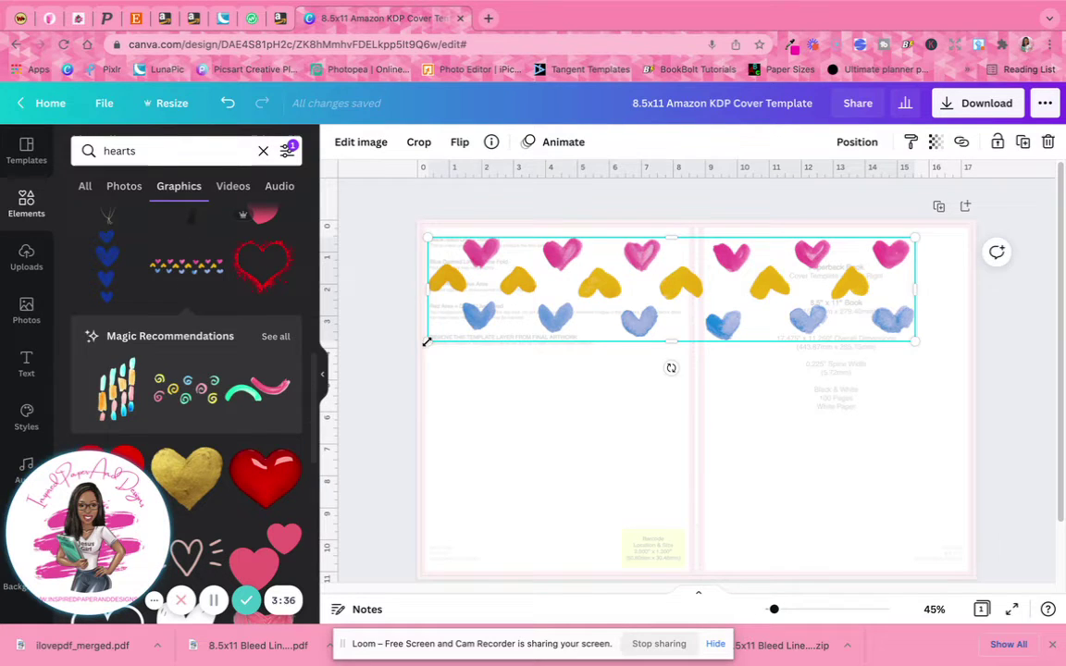
{"action": "left_click_drag", "start_coordinate": [427, 342], "coordinate": [700, 293]}
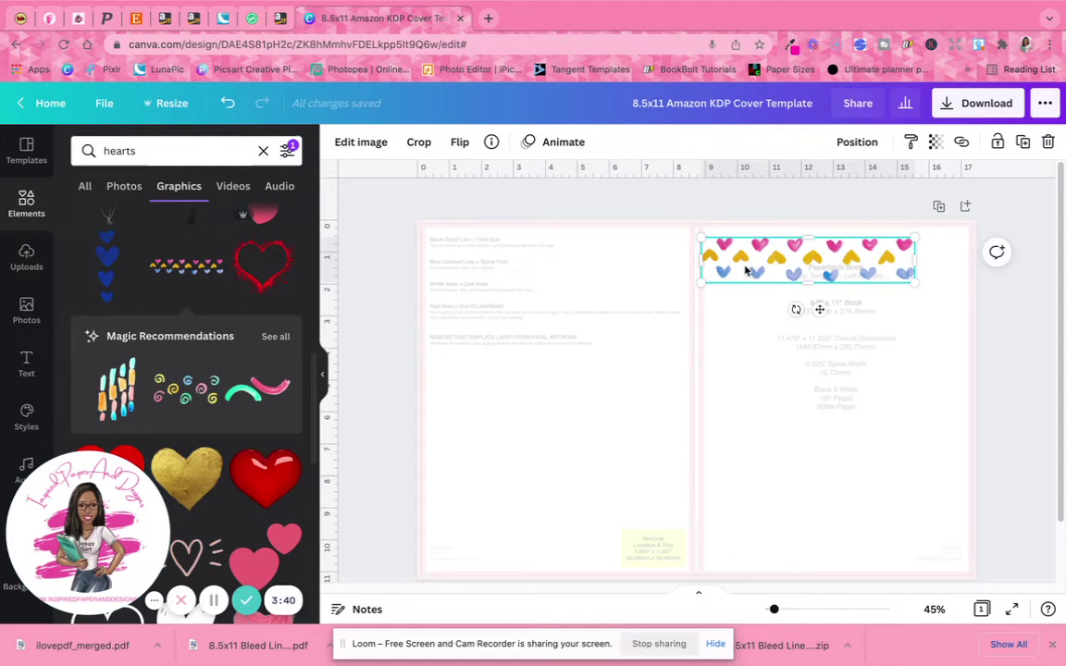
{"action": "left_click_drag", "start_coordinate": [755, 262], "coordinate": [754, 253]}
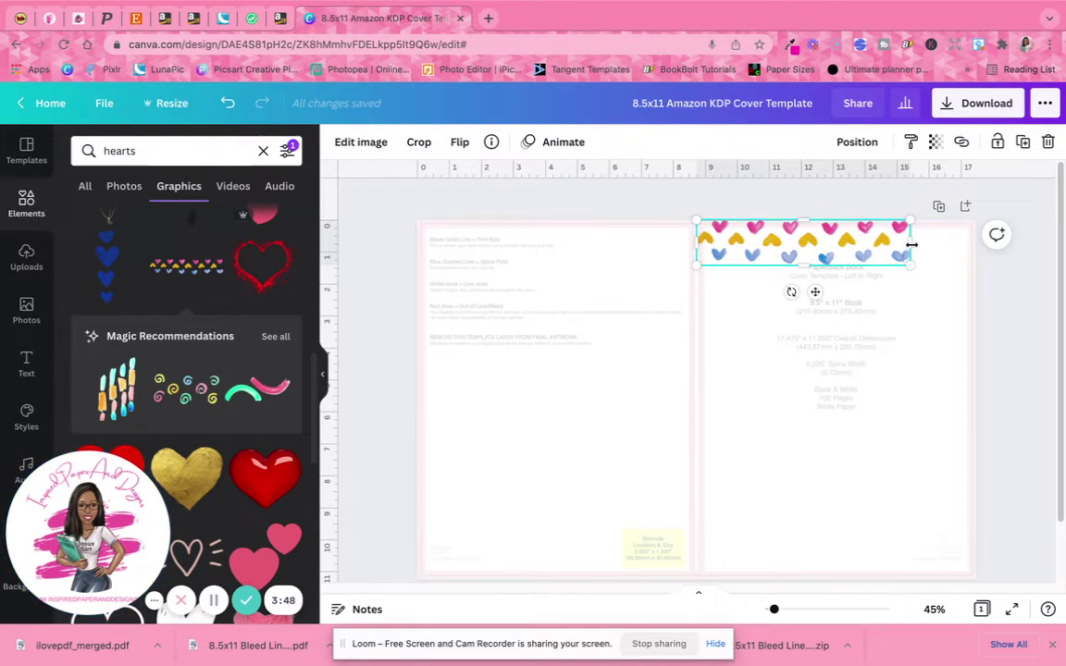
{"action": "mouse_move", "coordinate": [911, 245]}
{"action": "left_mouse_down"}
{"action": "mouse_move", "coordinate": [962, 255]}
{"action": "mouse_move", "coordinate": [891, 256]}
{"action": "mouse_move", "coordinate": [911, 259]}
{"action": "left_mouse_up"}
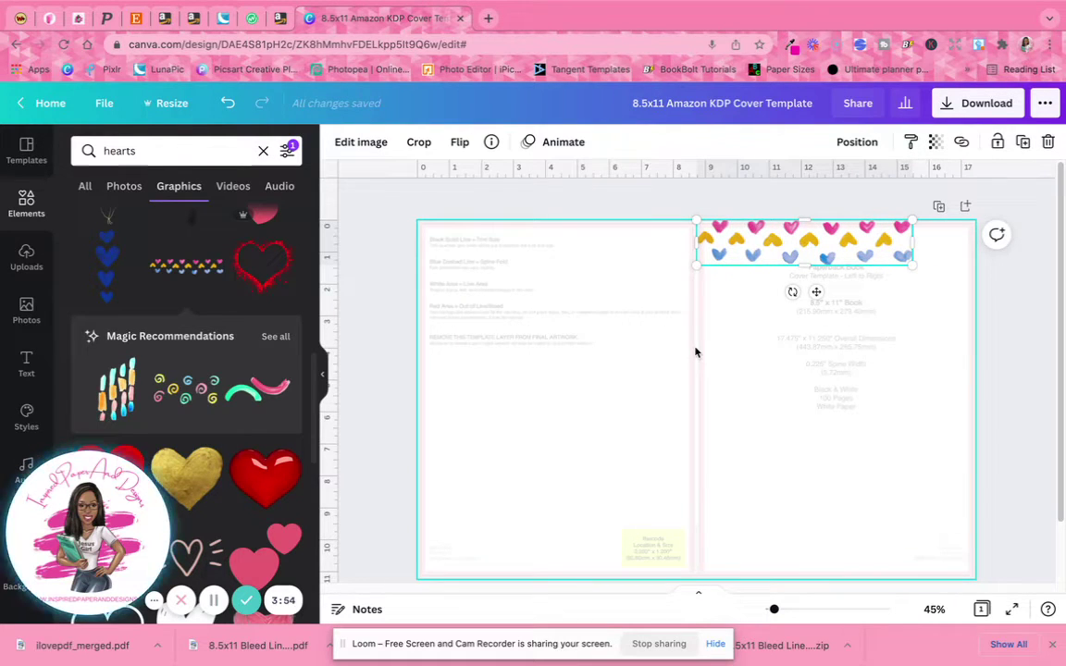
{"action": "left_click_drag", "start_coordinate": [772, 243], "coordinate": [772, 301]}
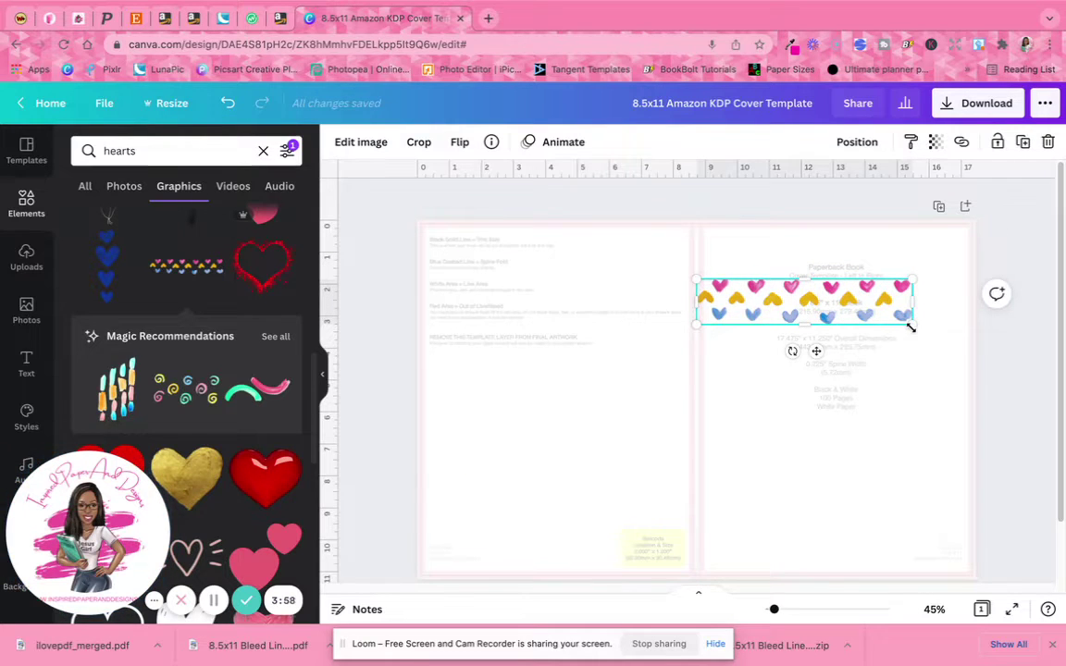
{"action": "left_click_drag", "start_coordinate": [911, 327], "coordinate": [961, 404]}
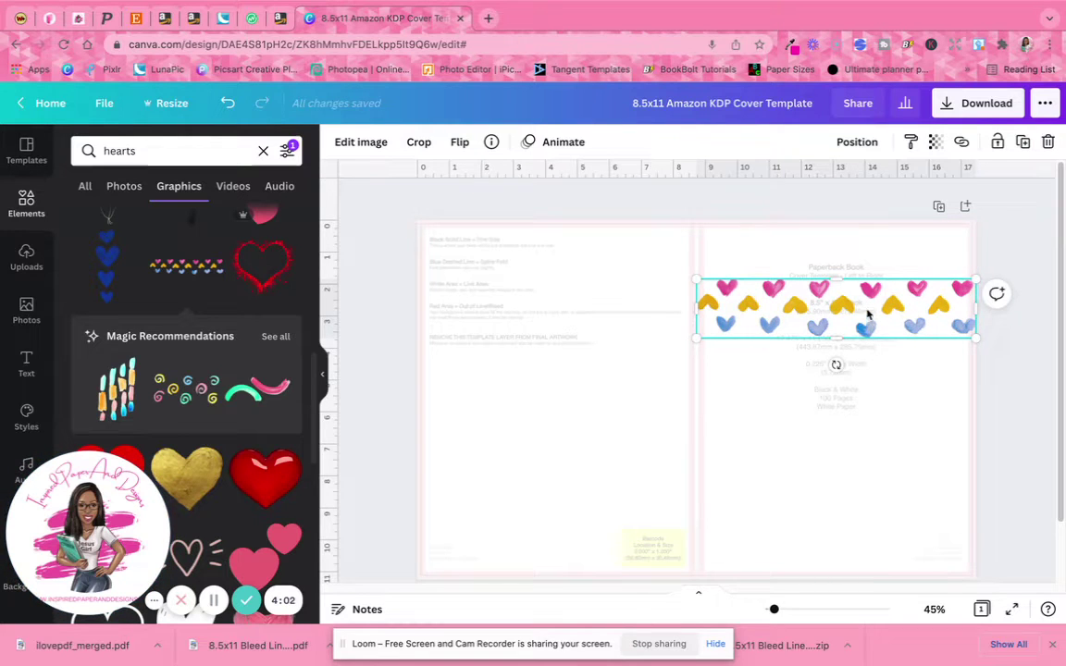
{"action": "left_click_drag", "start_coordinate": [867, 316], "coordinate": [845, 309]}
Duplicate the hearts strip, lock the template background, and group the two strips
{"action": "left_click", "coordinate": [1021, 141]}
{"action": "left_click_drag", "start_coordinate": [635, 254], "coordinate": [807, 291]}
{"action": "left_click", "coordinate": [227, 103]}
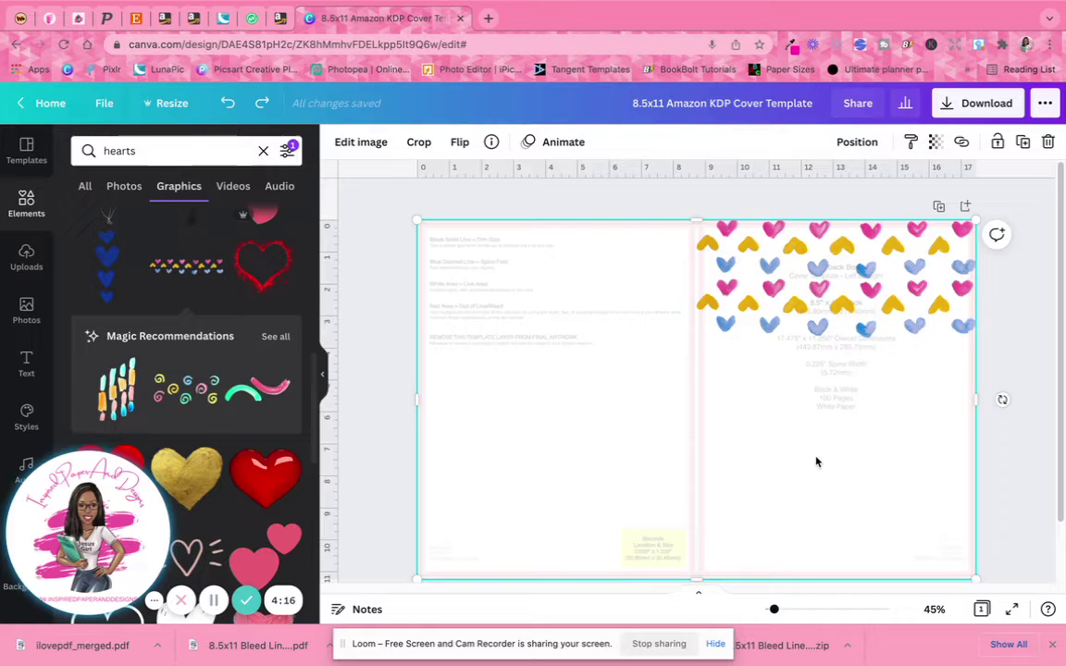
{"action": "left_click", "coordinate": [997, 143]}
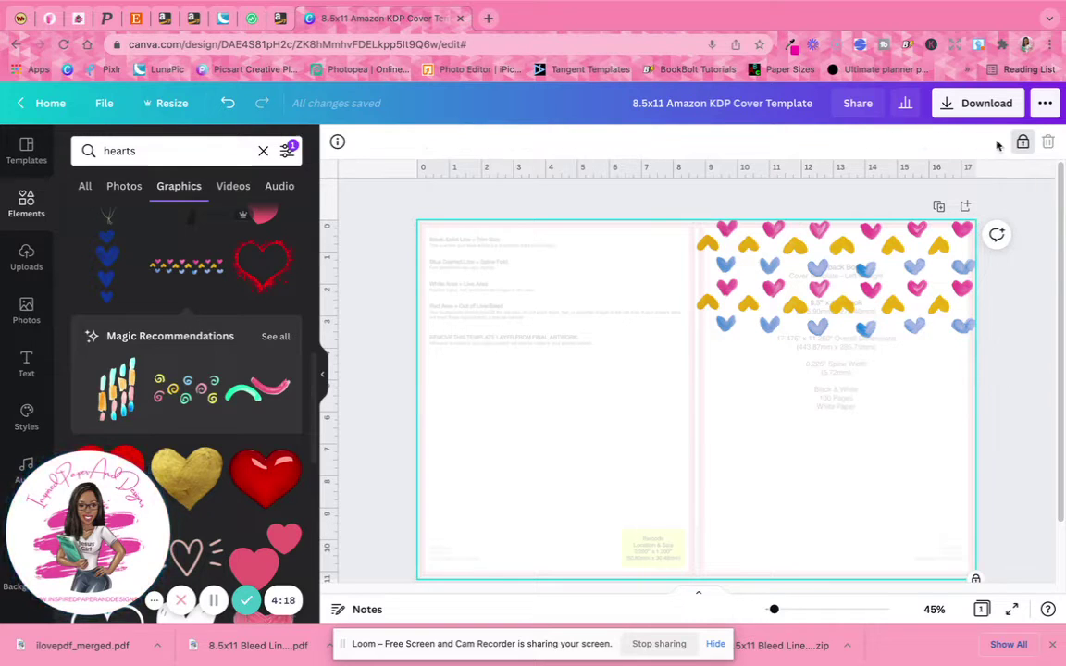
{"action": "key", "text": "Escape"}
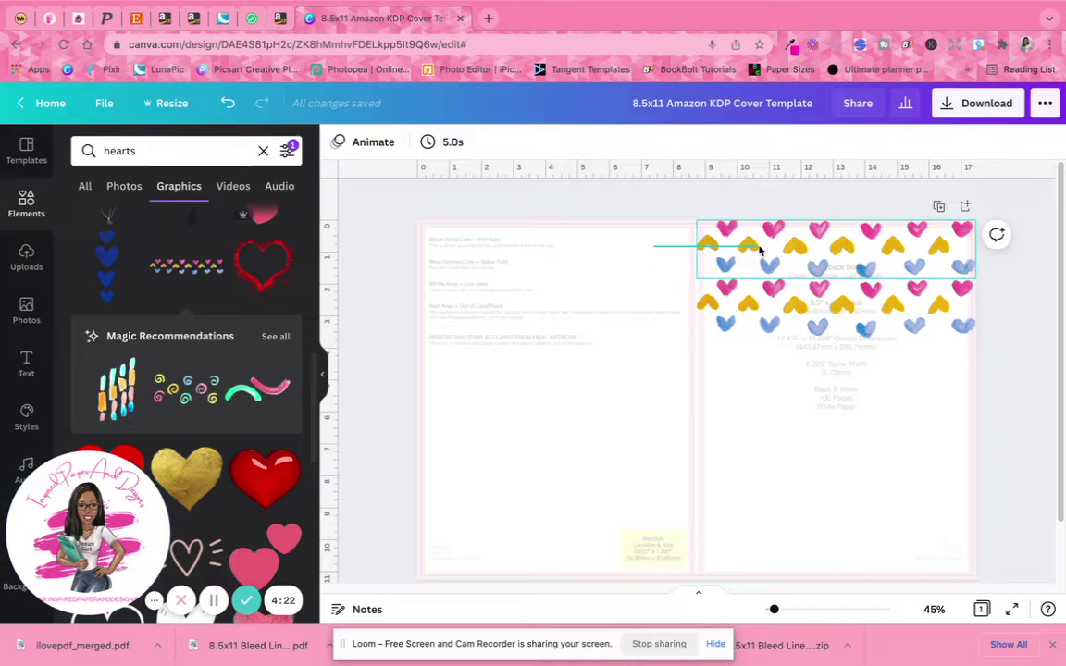
{"action": "left_click_drag", "start_coordinate": [759, 250], "coordinate": [756, 310]}
{"action": "left_click", "coordinate": [813, 144]}
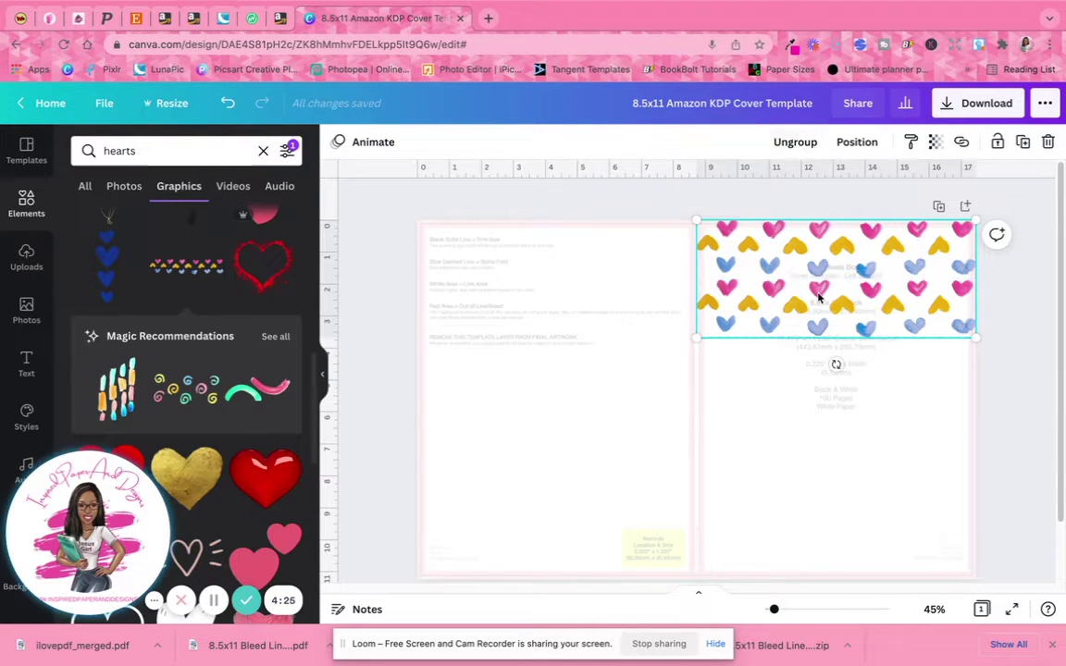
{"action": "mouse_move", "coordinate": [818, 298]}
{"action": "left_mouse_down"}
{"action": "mouse_move", "coordinate": [818, 356]}
{"action": "mouse_move", "coordinate": [825, 308]}
{"action": "mouse_move", "coordinate": [751, 316]}
{"action": "mouse_move", "coordinate": [819, 304]}
{"action": "mouse_move", "coordinate": [819, 291]}
{"action": "left_mouse_up"}
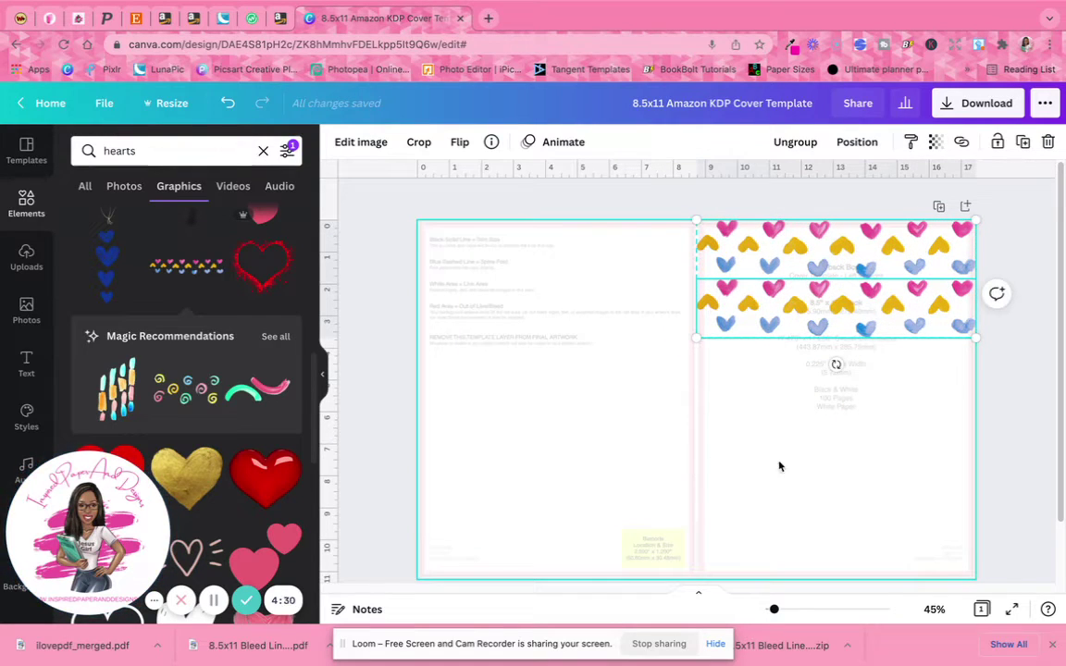
Duplicate the hearts group twice and stack the copies down to the front cover's bottom
{"action": "left_click", "coordinate": [1022, 142]}
{"action": "left_click_drag", "start_coordinate": [792, 305], "coordinate": [779, 416]}
{"action": "left_click", "coordinate": [1022, 142]}
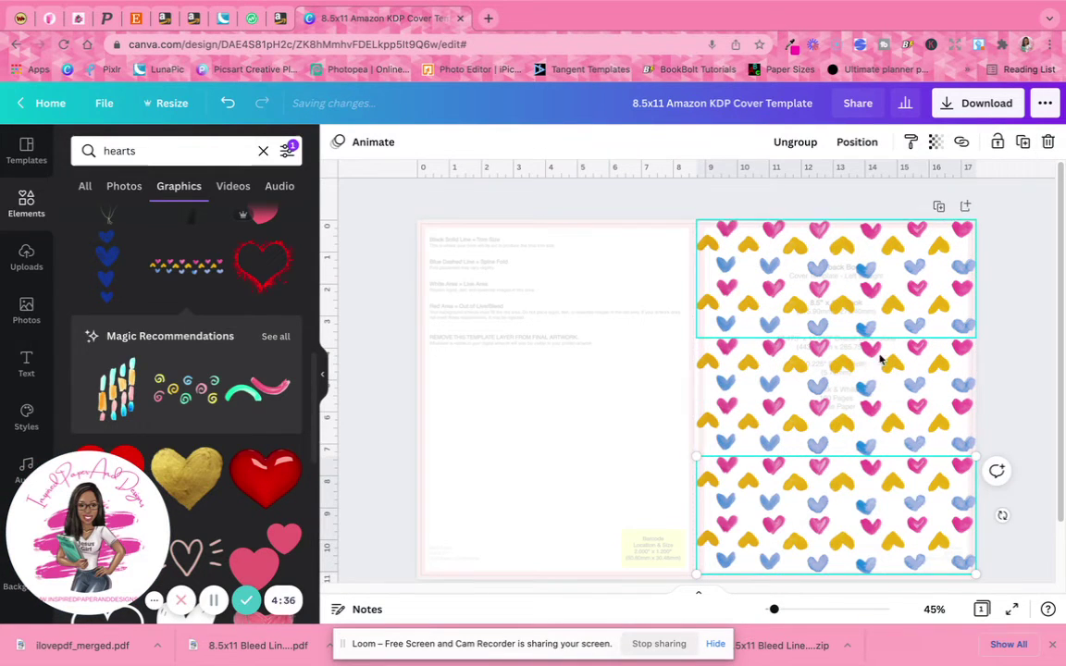
{"action": "left_click_drag", "start_coordinate": [869, 507], "coordinate": [867, 505]}
{"action": "left_click", "coordinate": [1017, 370]}
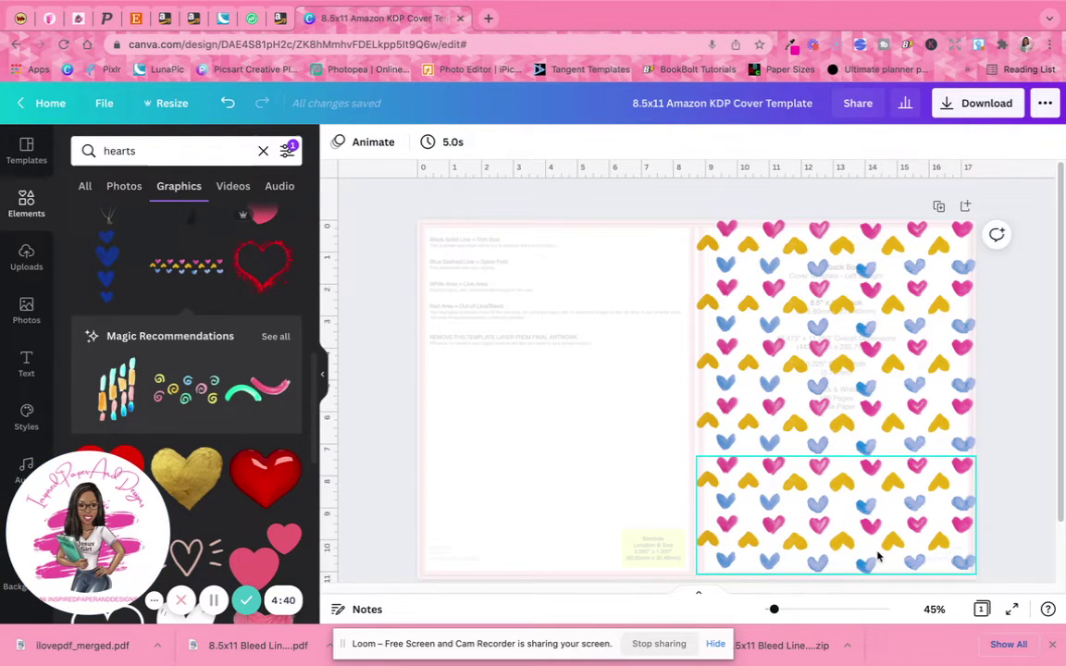
{"action": "left_click_drag", "start_coordinate": [880, 552], "coordinate": [833, 534]}
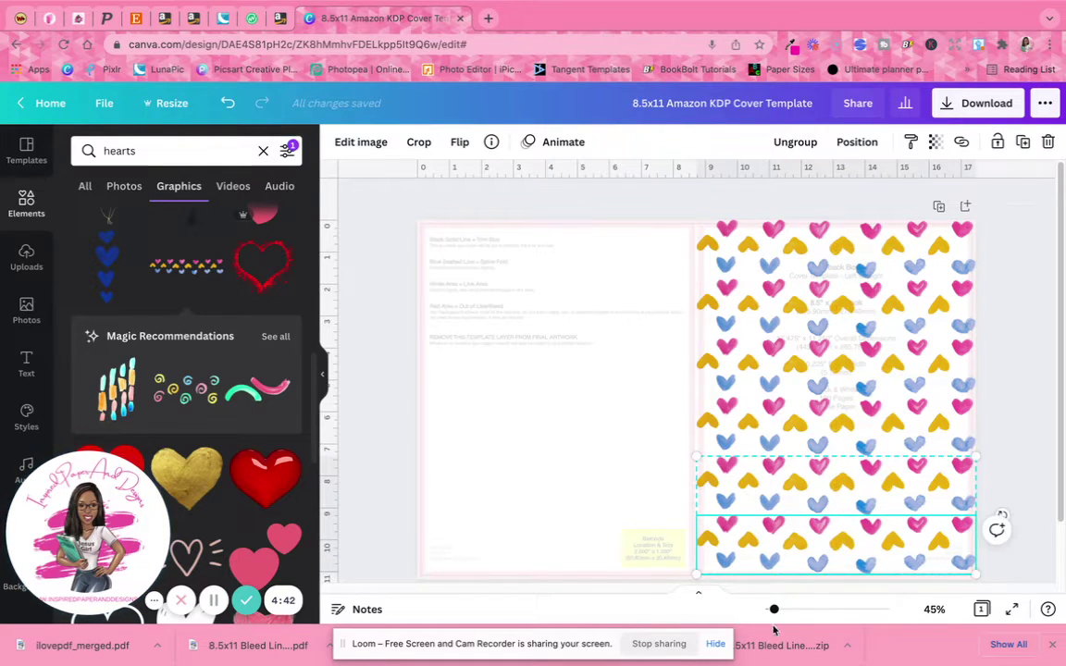
{"action": "left_click_drag", "start_coordinate": [738, 507], "coordinate": [738, 508]}
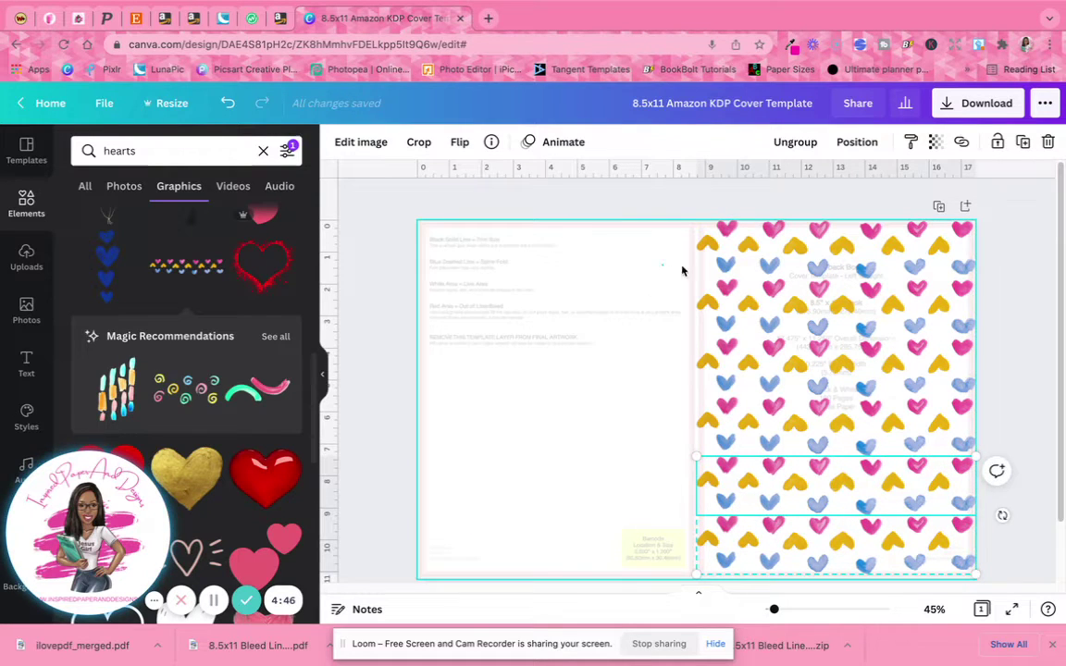
Select the stacked hearts strips and resize the group to fit the front cover page
{"action": "left_click_drag", "start_coordinate": [596, 236], "coordinate": [738, 485]}
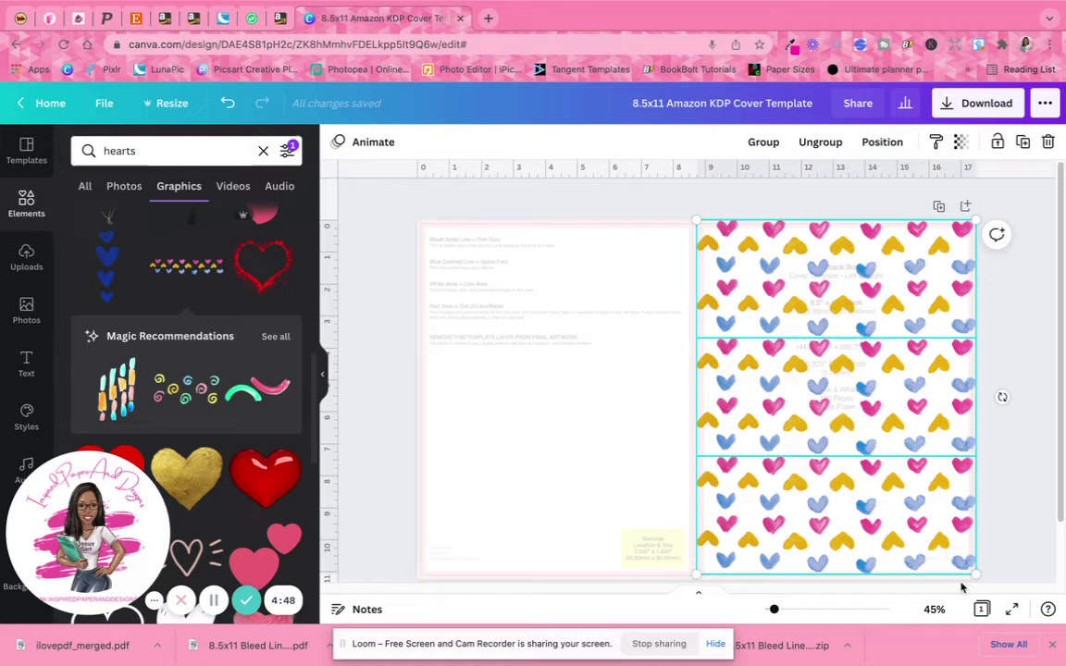
{"action": "left_click_drag", "start_coordinate": [977, 577], "coordinate": [972, 577]}
{"action": "left_click_drag", "start_coordinate": [698, 573], "coordinate": [692, 579]}
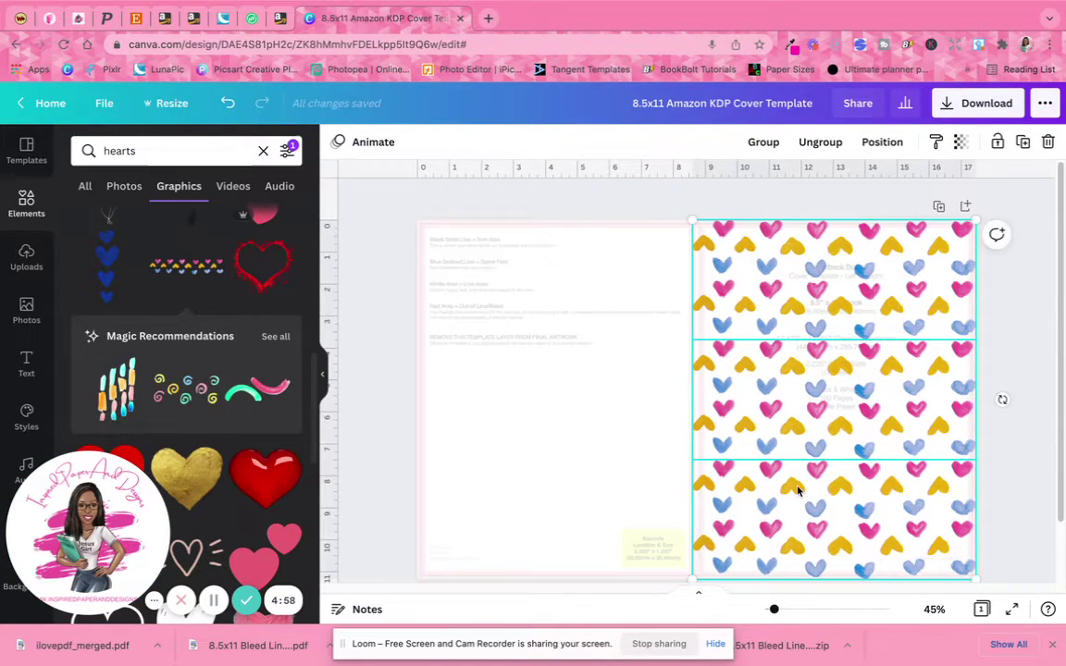
{"action": "left_click_drag", "start_coordinate": [798, 487], "coordinate": [797, 487]}
{"action": "mouse_move", "coordinate": [696, 576]}
{"action": "left_mouse_down"}
{"action": "mouse_move", "coordinate": [706, 565]}
{"action": "mouse_move", "coordinate": [699, 573]}
{"action": "left_mouse_up"}
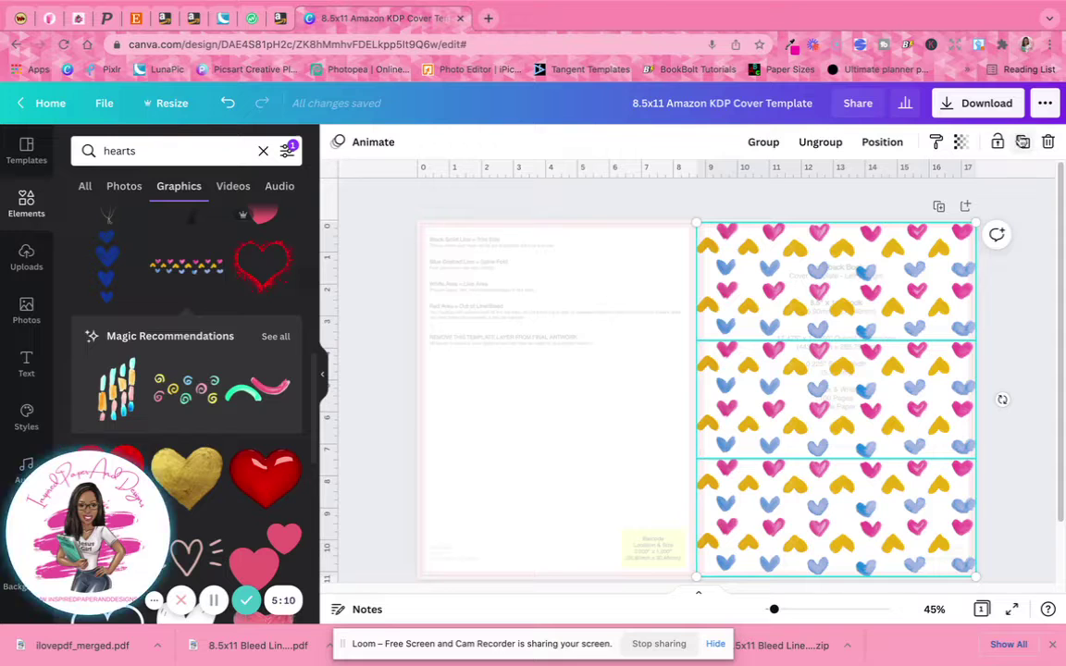
Place a copy of the hearts group over the back cover page
{"action": "left_click_drag", "start_coordinate": [900, 363], "coordinate": [616, 362]}
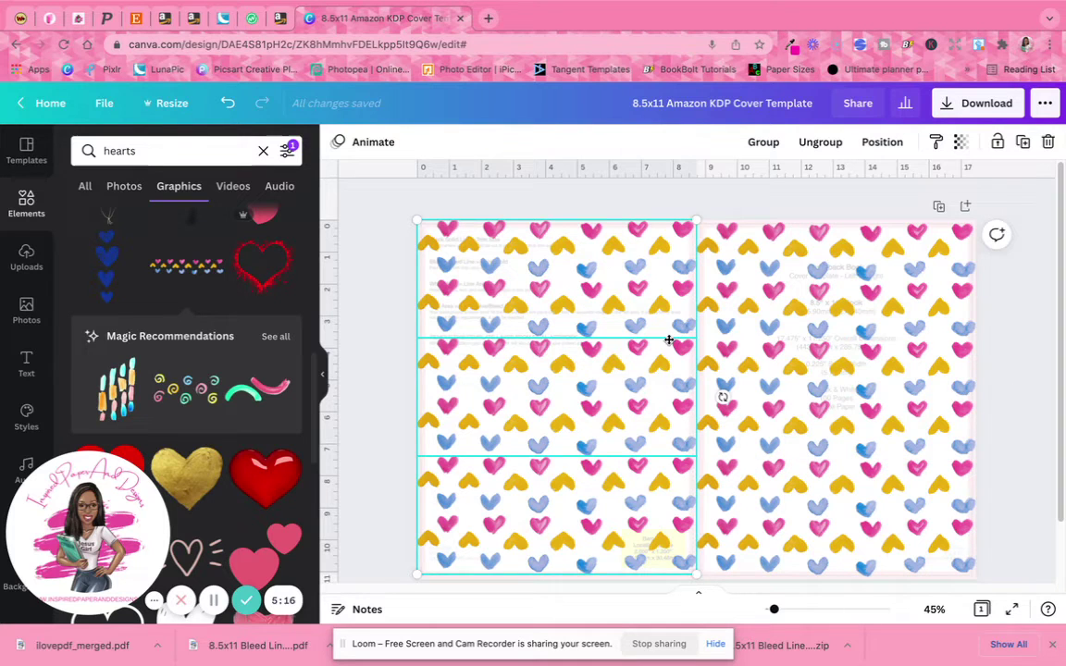
{"action": "left_click_drag", "start_coordinate": [669, 340], "coordinate": [669, 342]}
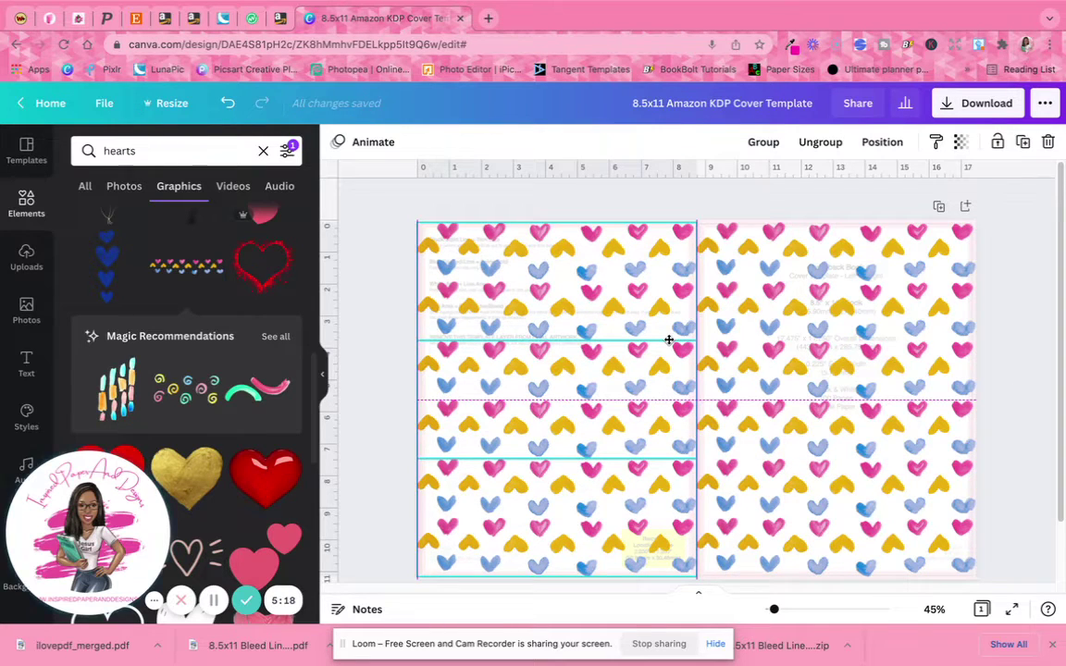
{"action": "left_click", "coordinate": [1028, 321]}
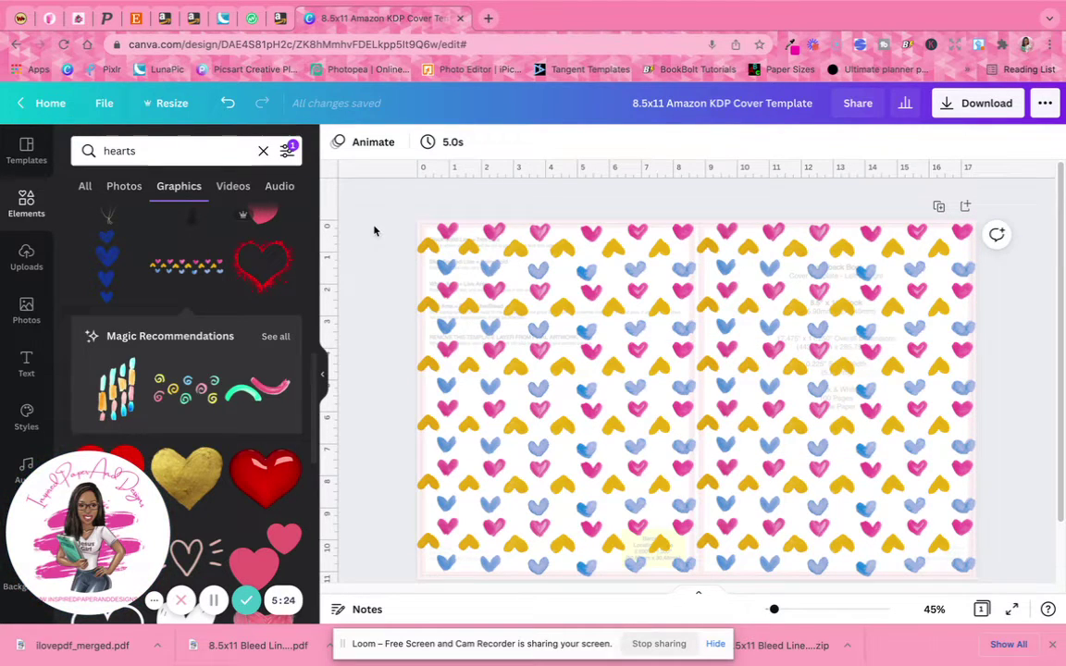
Add a square and reshape it into a thin full-height yellow bar centred on the spine
{"action": "left_click", "coordinate": [25, 210]}
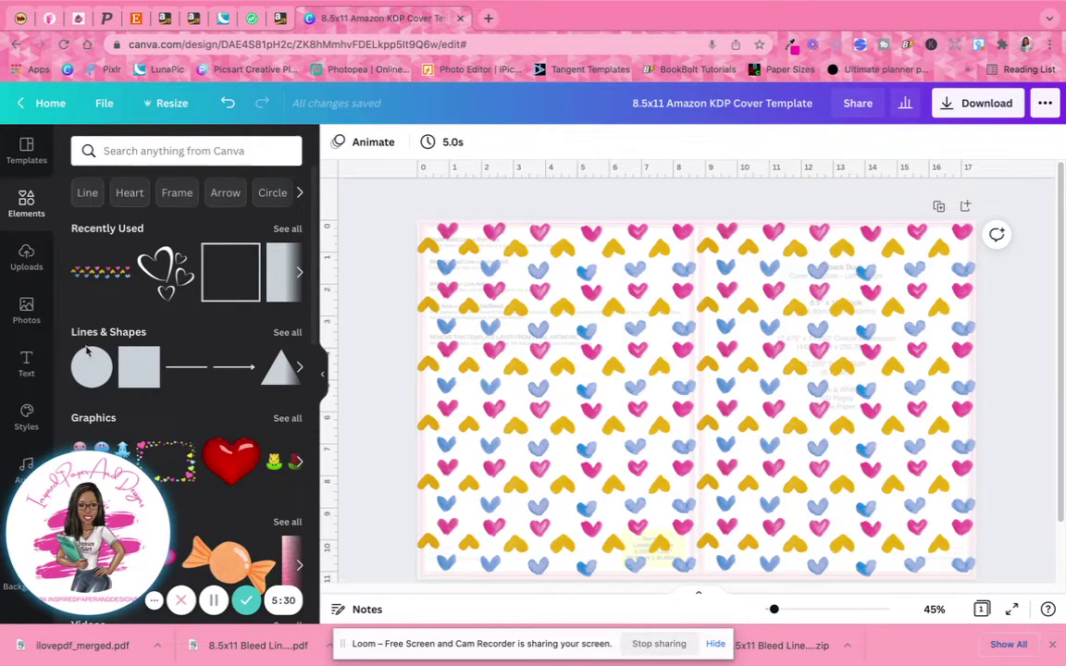
{"action": "left_click", "coordinate": [139, 366]}
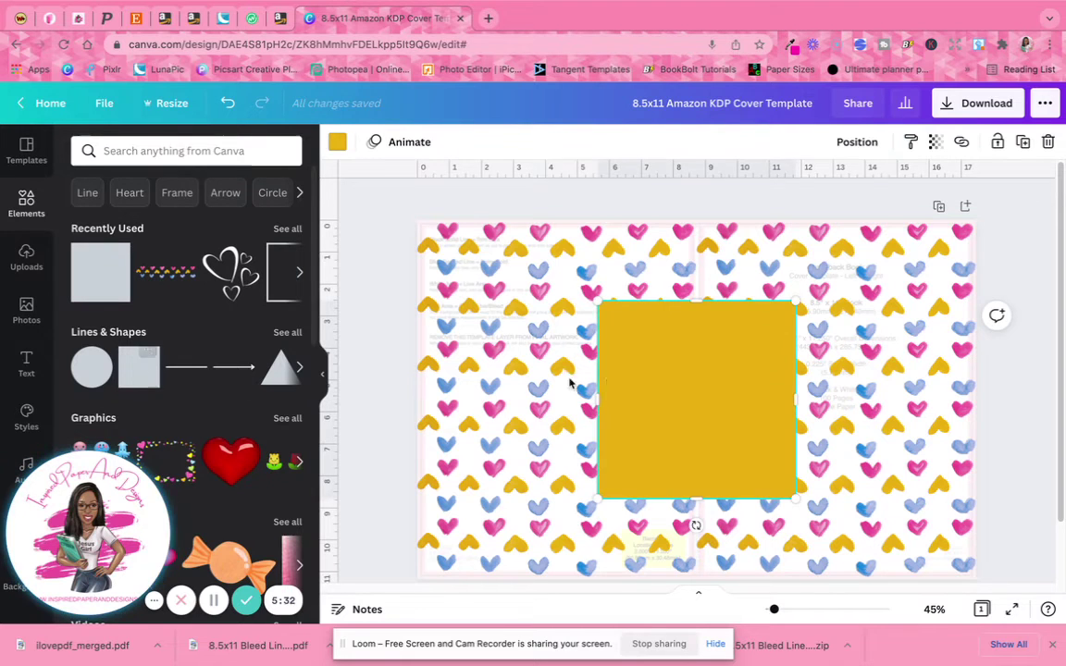
{"action": "left_click_drag", "start_coordinate": [718, 407], "coordinate": [723, 329]}
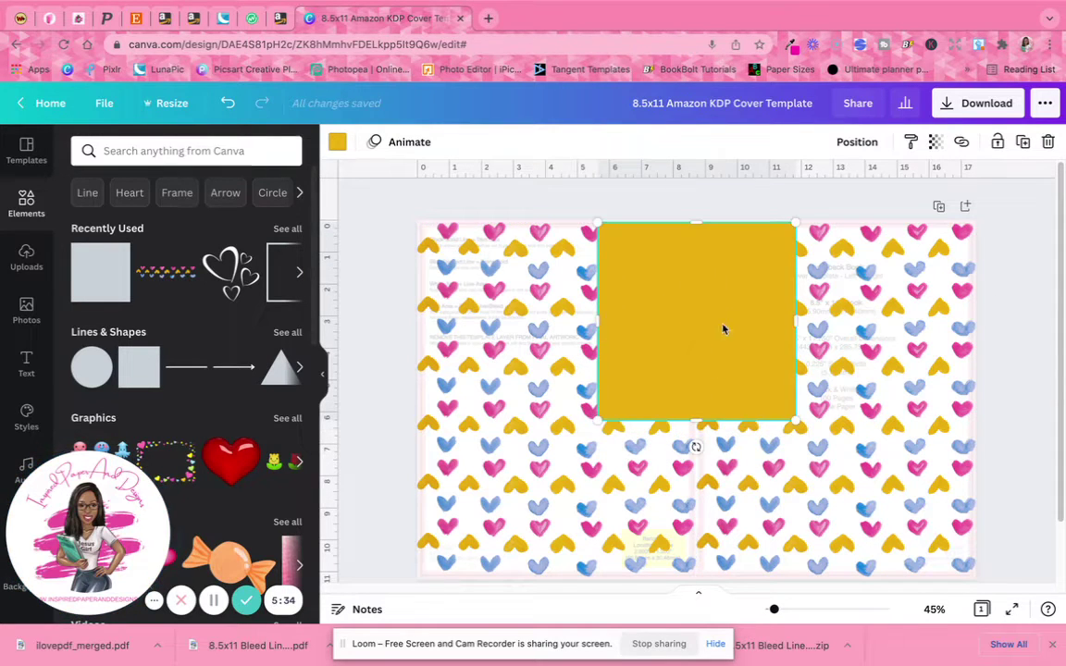
{"action": "left_click_drag", "start_coordinate": [800, 321], "coordinate": [711, 324]}
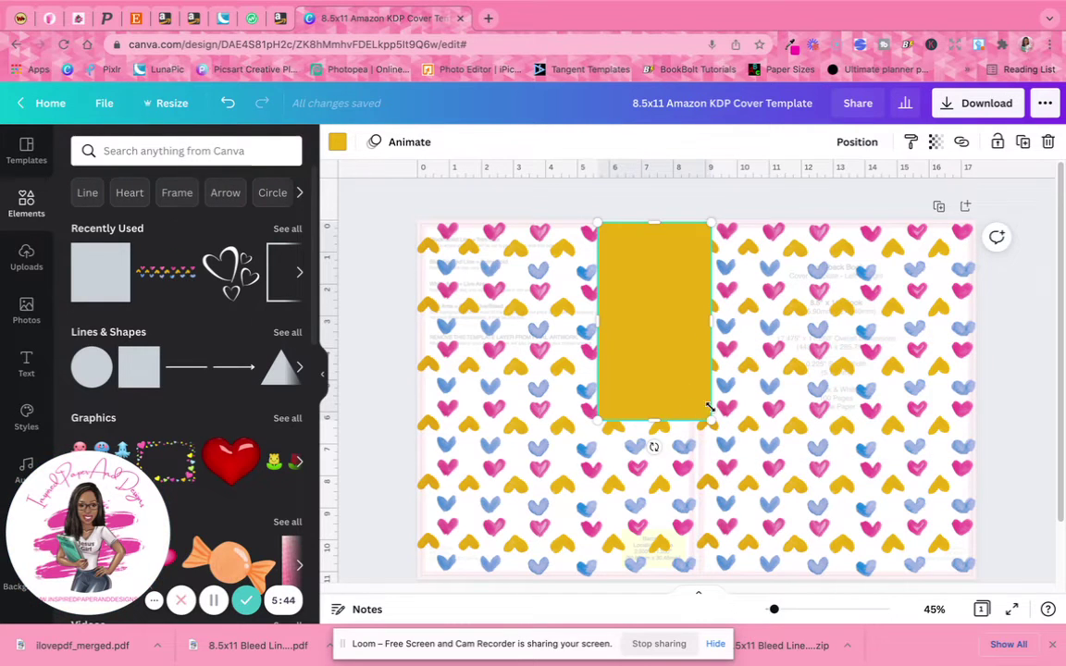
{"action": "left_click_drag", "start_coordinate": [599, 320], "coordinate": [704, 320]}
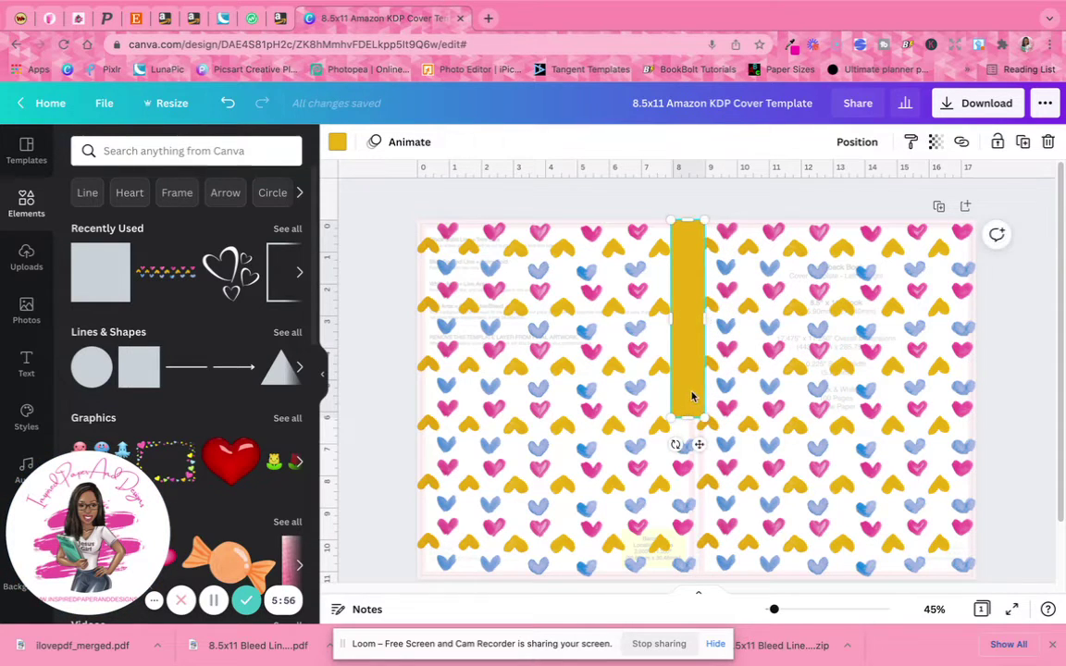
{"action": "left_click_drag", "start_coordinate": [692, 396], "coordinate": [694, 590]}
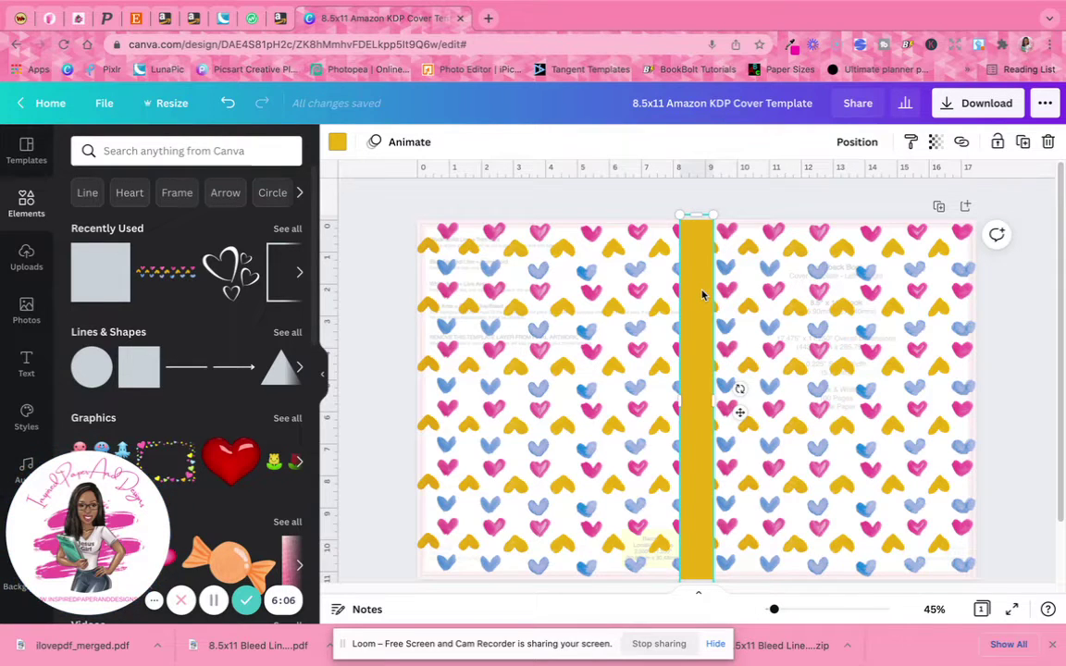
Recolour the spine bar pink (#E866A2) by sampling a heart with the eyedropper
{"action": "left_click", "coordinate": [337, 144]}
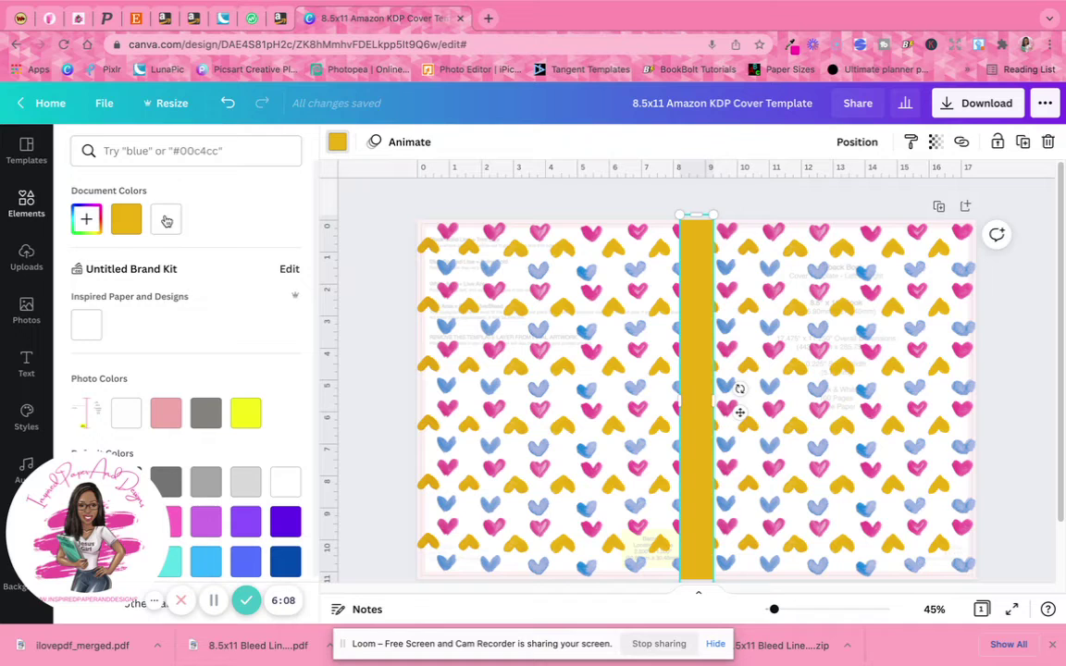
{"action": "scroll", "coordinate": [223, 398], "scroll_direction": "down", "scroll_amount": 2}
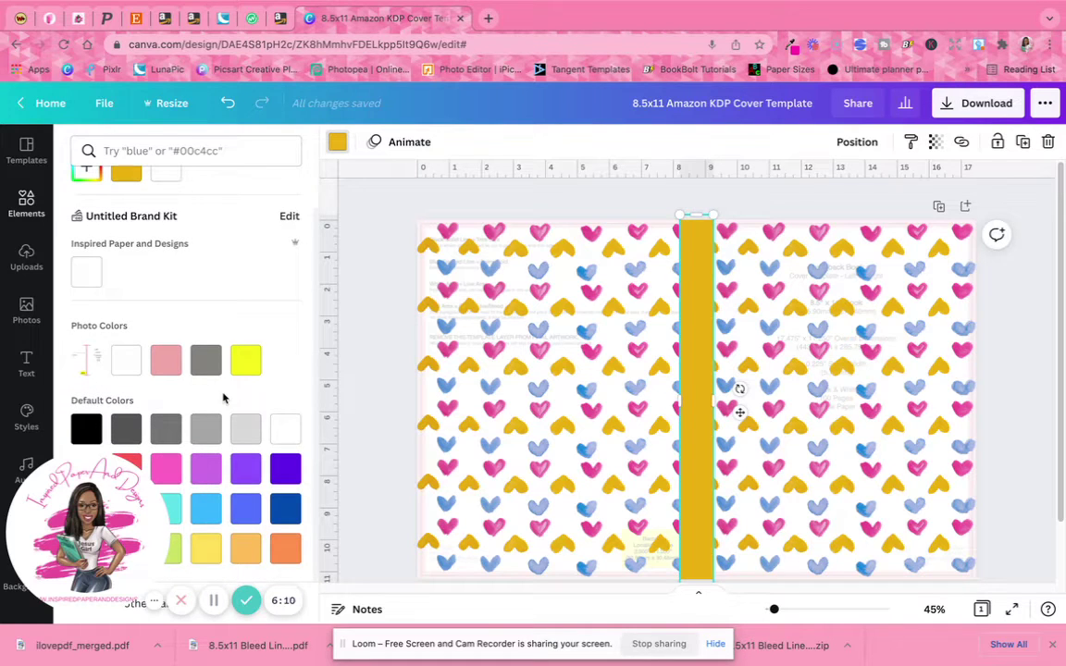
{"action": "scroll", "coordinate": [223, 397], "scroll_direction": "up", "scroll_amount": 2}
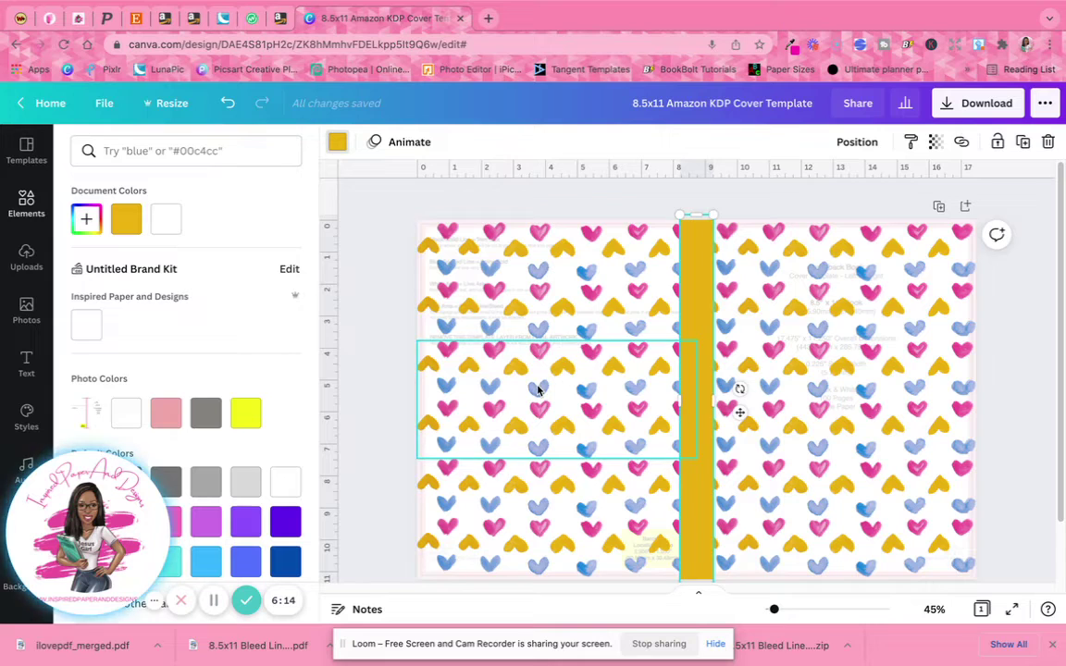
{"action": "left_click", "coordinate": [87, 220]}
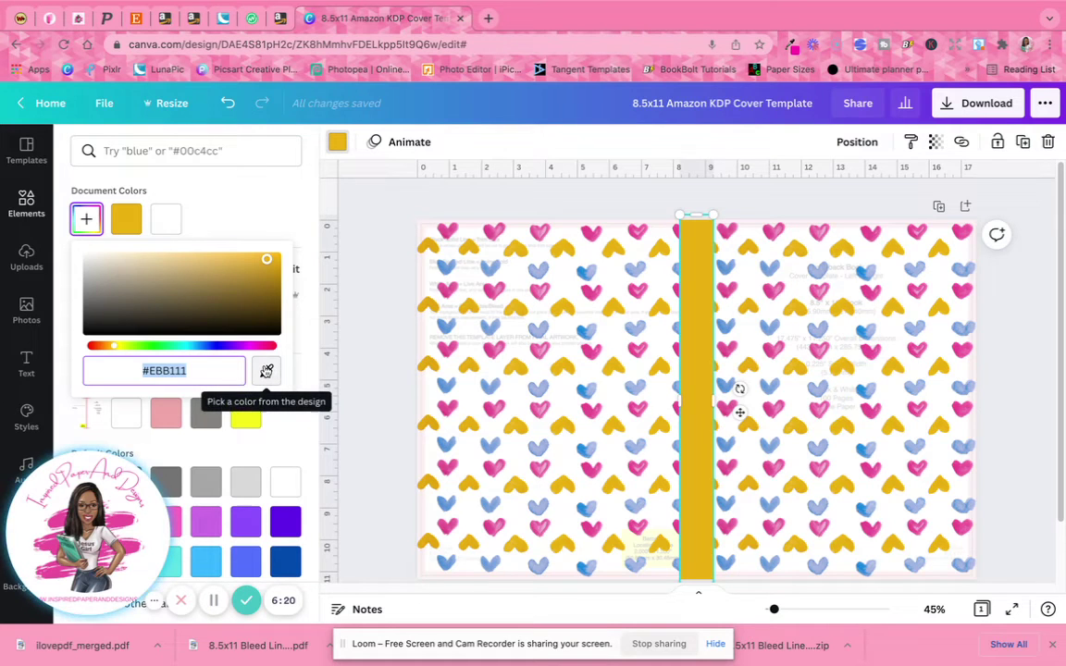
{"action": "left_click", "coordinate": [266, 371]}
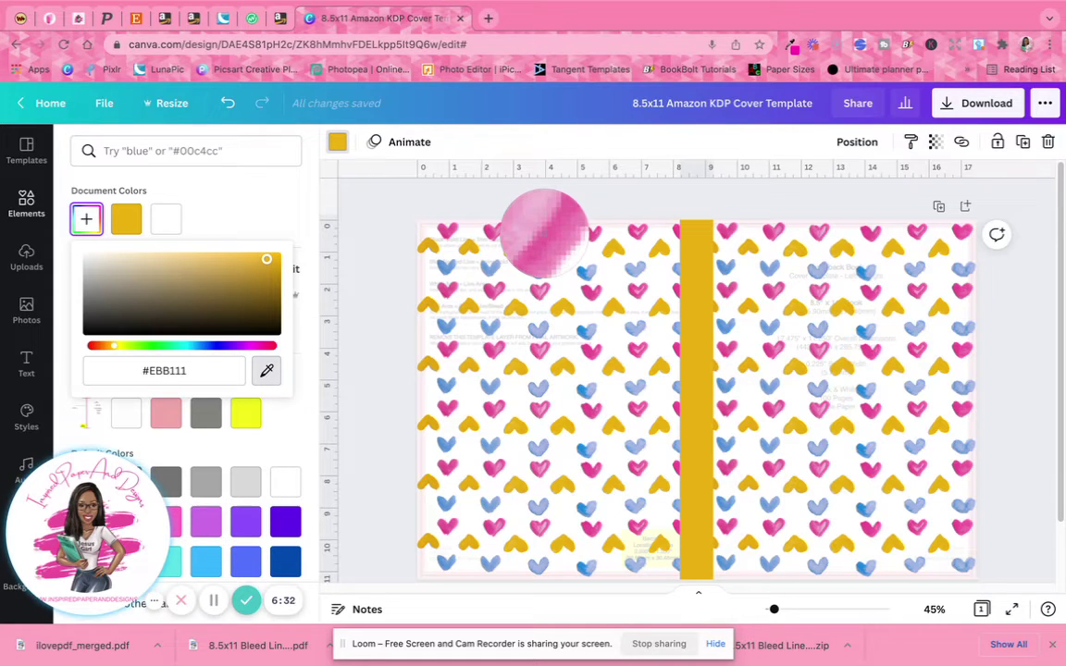
{"action": "left_click", "coordinate": [544, 233]}
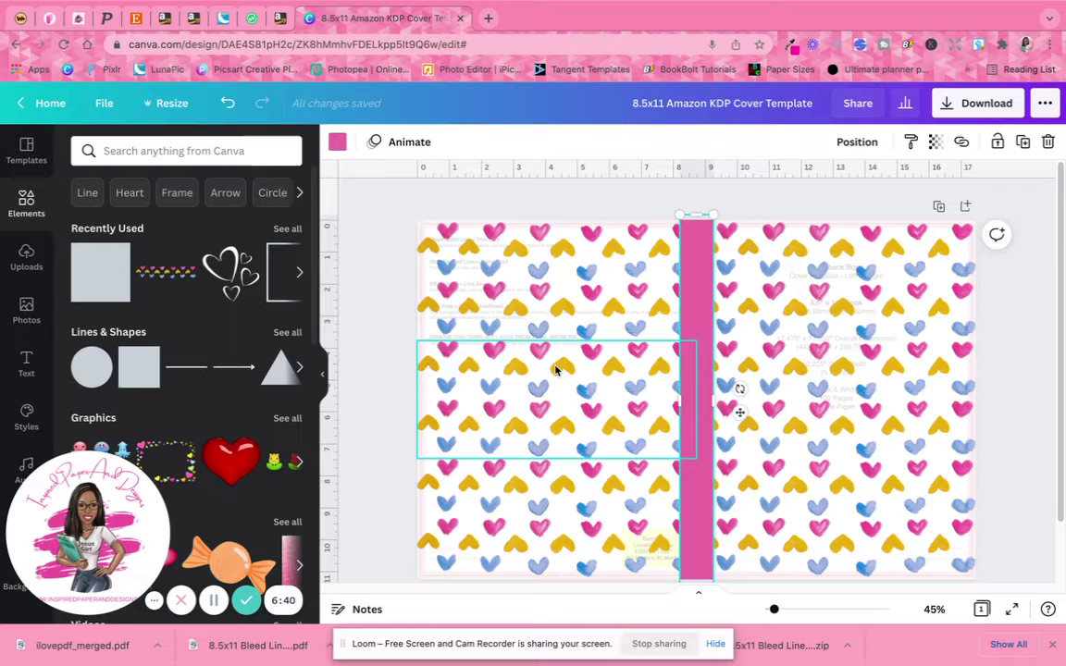
Move the loose hearts strip onto the right page and send it to the back
{"action": "left_click_drag", "start_coordinate": [555, 370], "coordinate": [949, 321]}
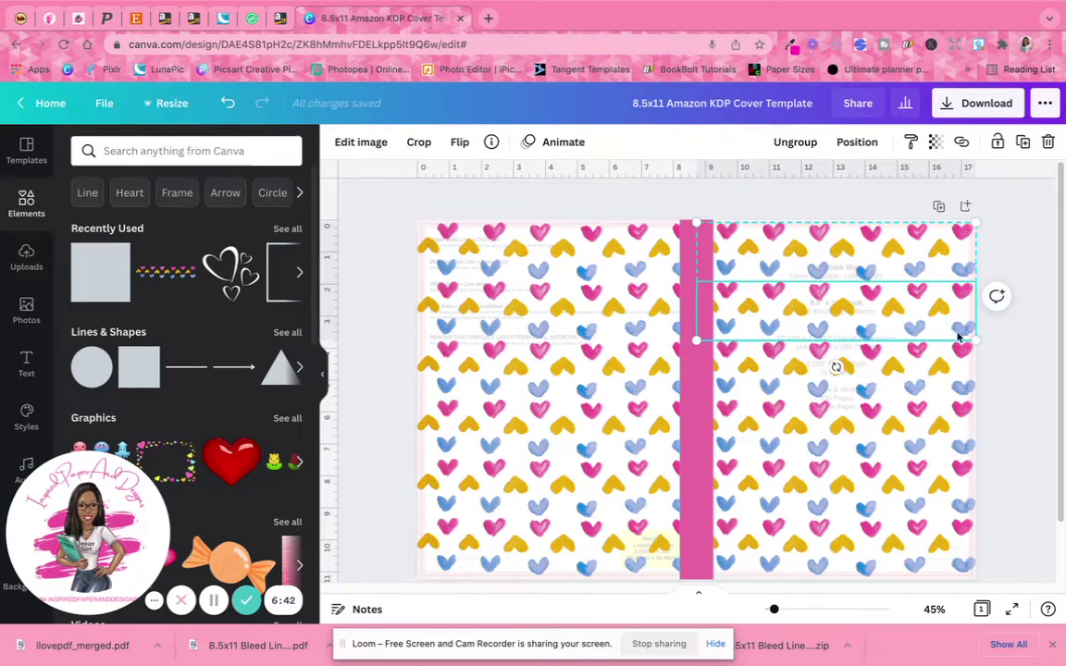
{"action": "left_click", "coordinate": [856, 143]}
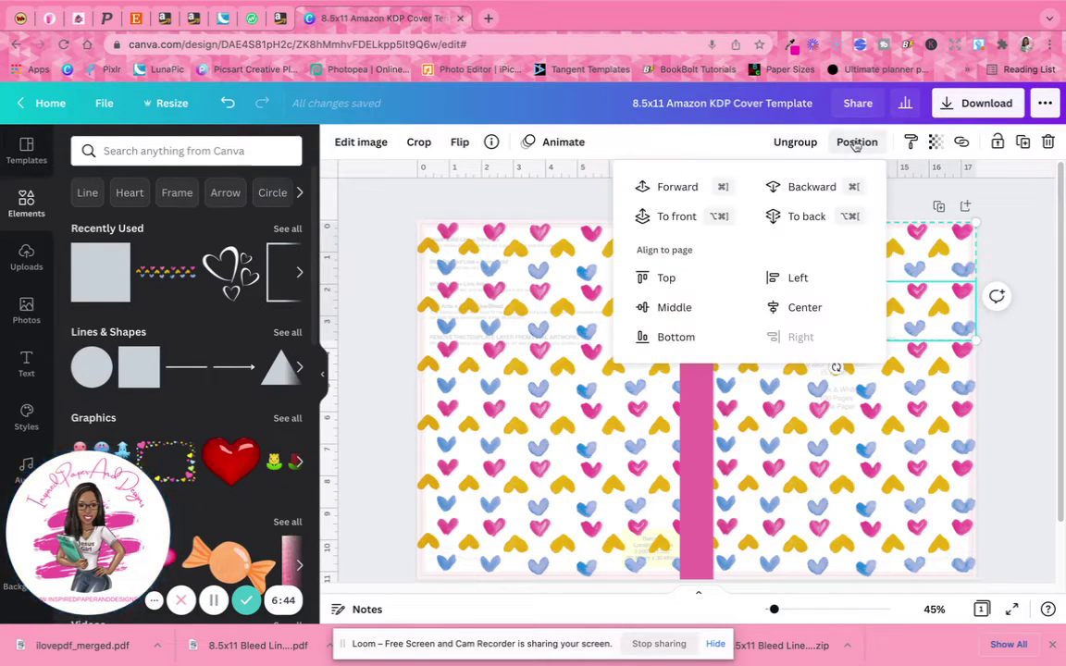
{"action": "left_click", "coordinate": [804, 215]}
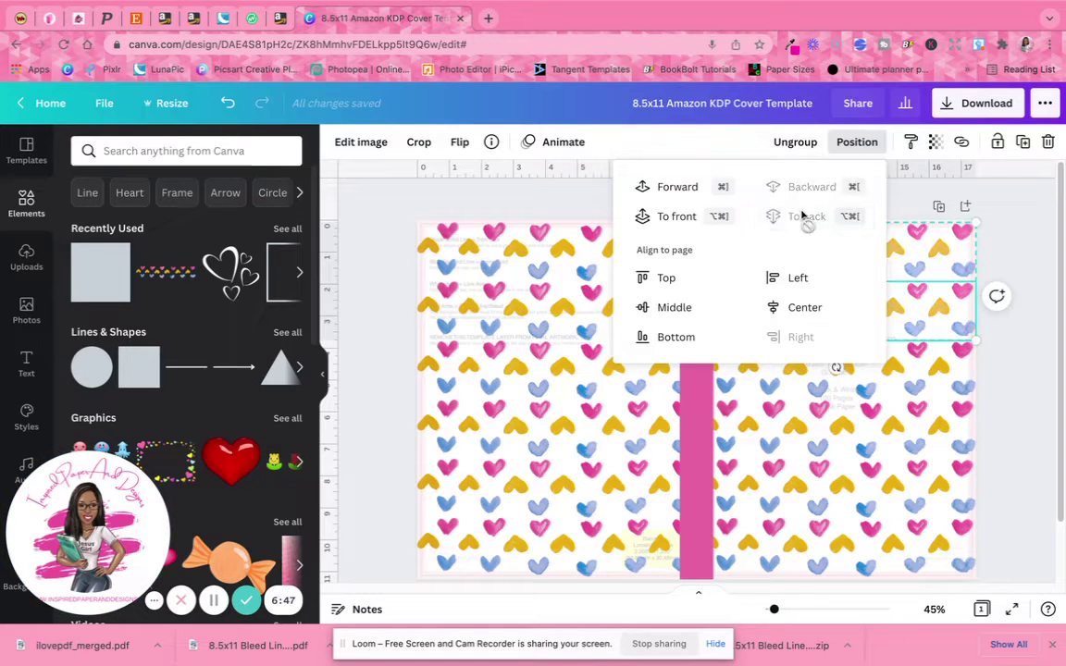
{"action": "left_click", "coordinate": [886, 239]}
Remove the faded KDP template guide layer from the cover
{"action": "left_click", "coordinate": [885, 240]}
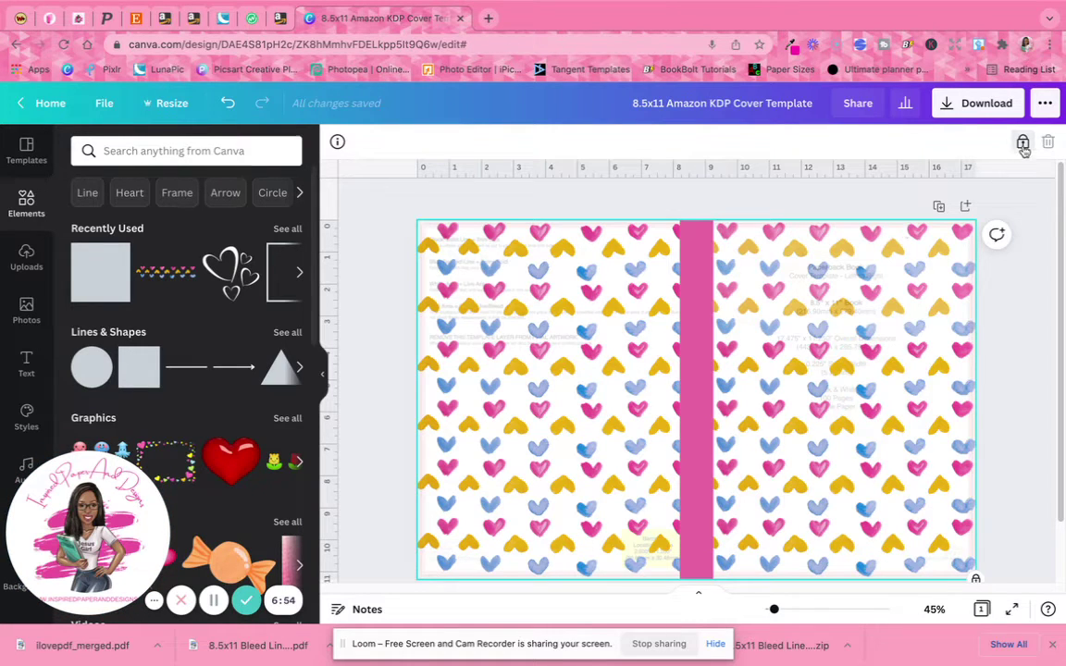
{"action": "key", "text": "Escape"}
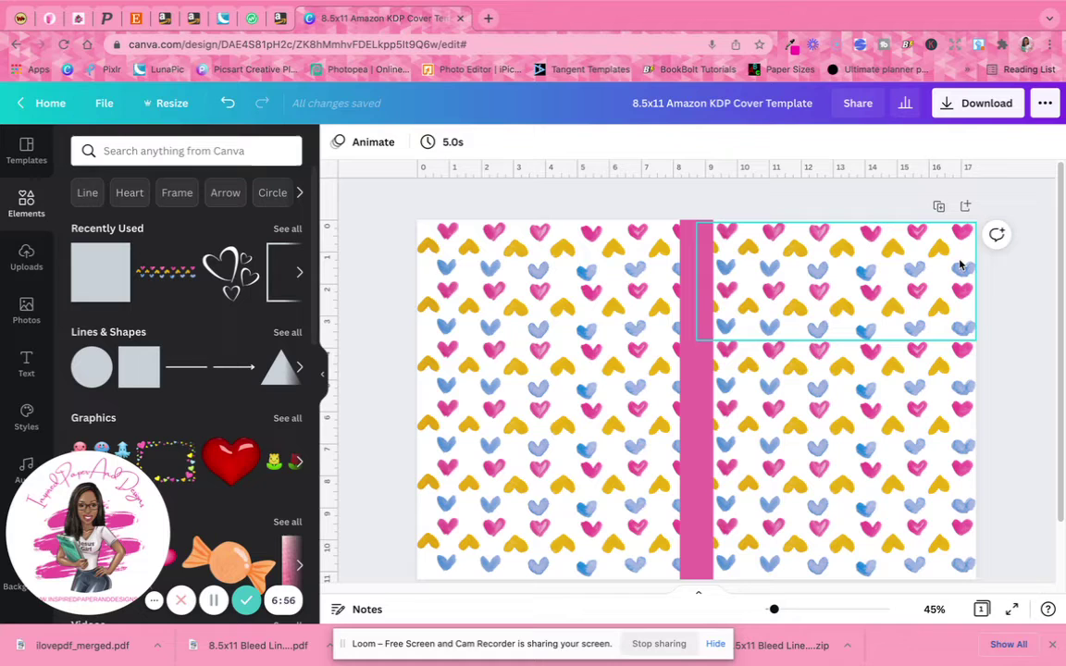
{"action": "left_click", "coordinate": [838, 231]}
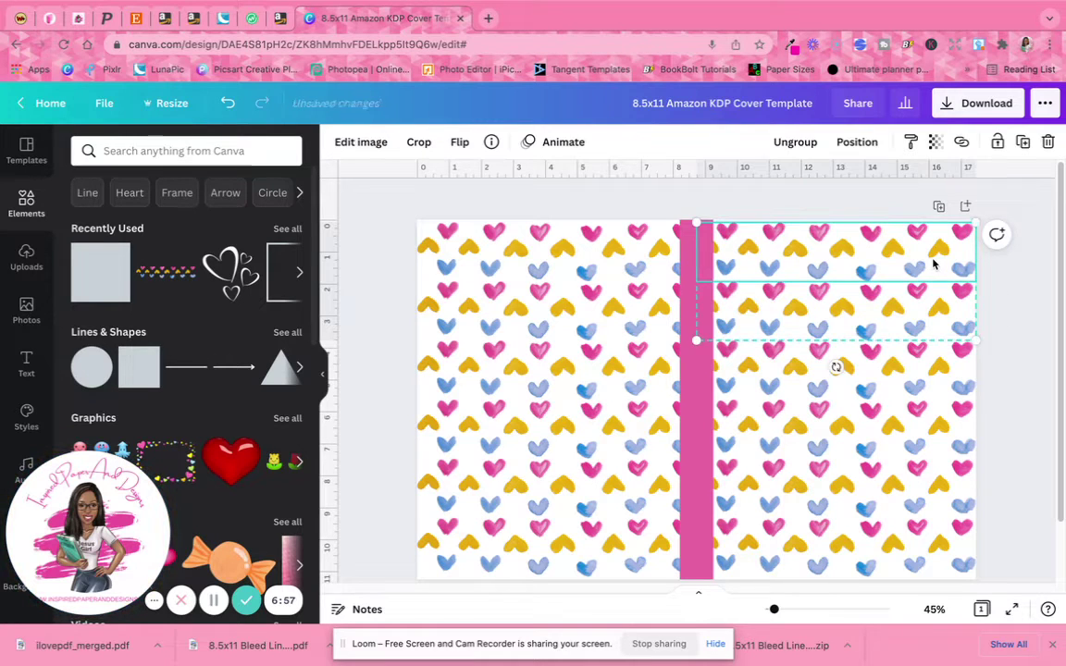
{"action": "key", "text": "Escape"}
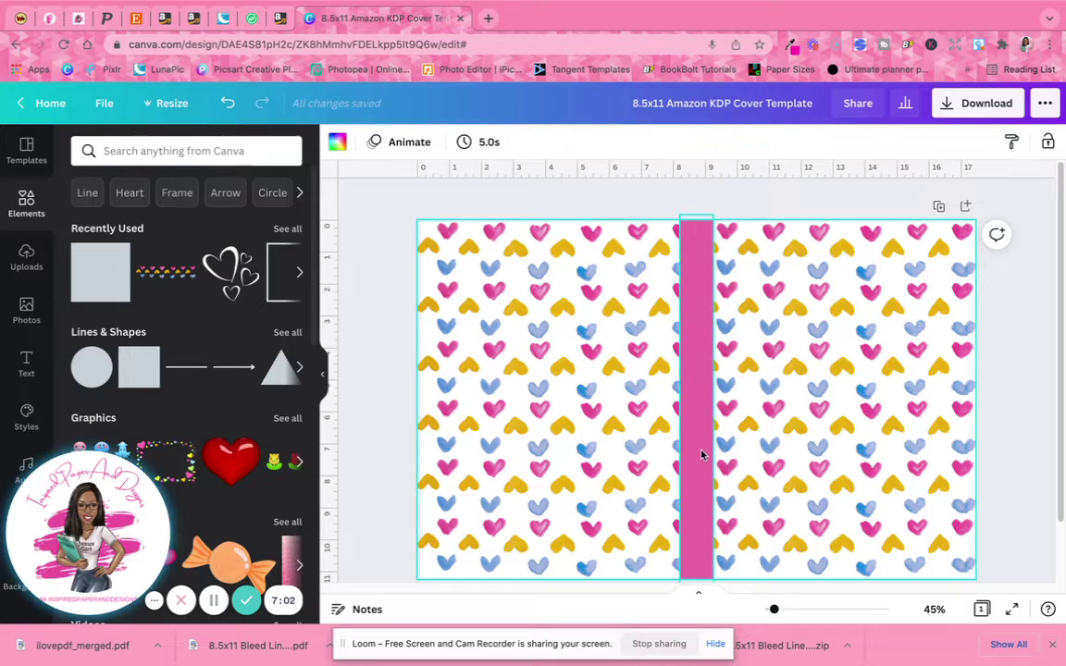
{"action": "left_click", "coordinate": [337, 140]}
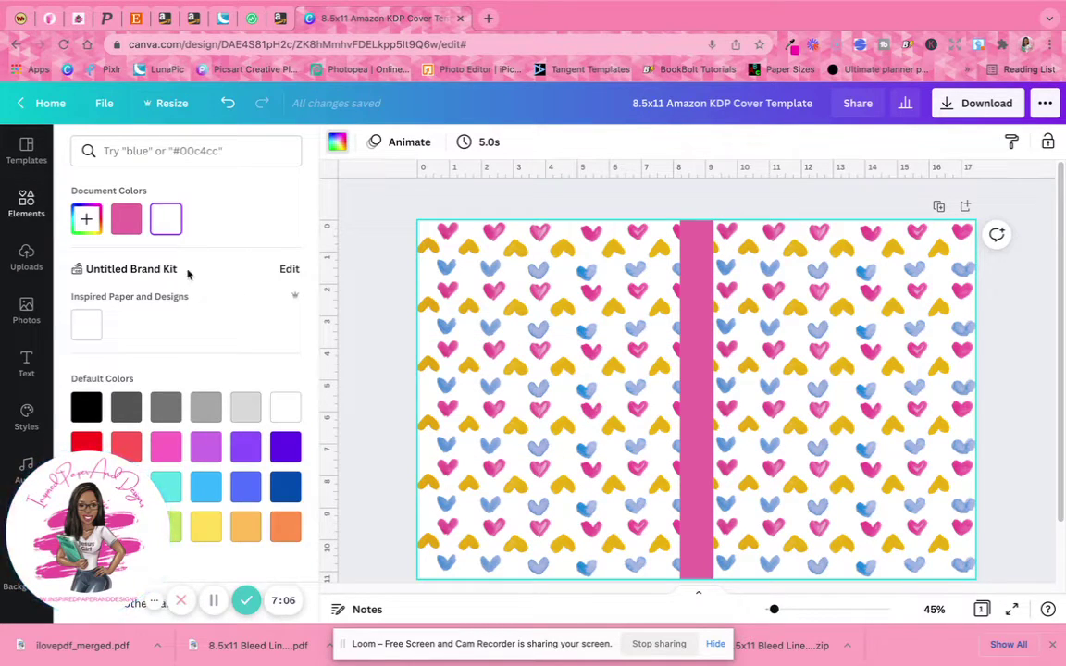
Set the page background to a very pale pink (#FFE6F2) behind the hearts pattern
{"action": "left_click", "coordinate": [134, 226]}
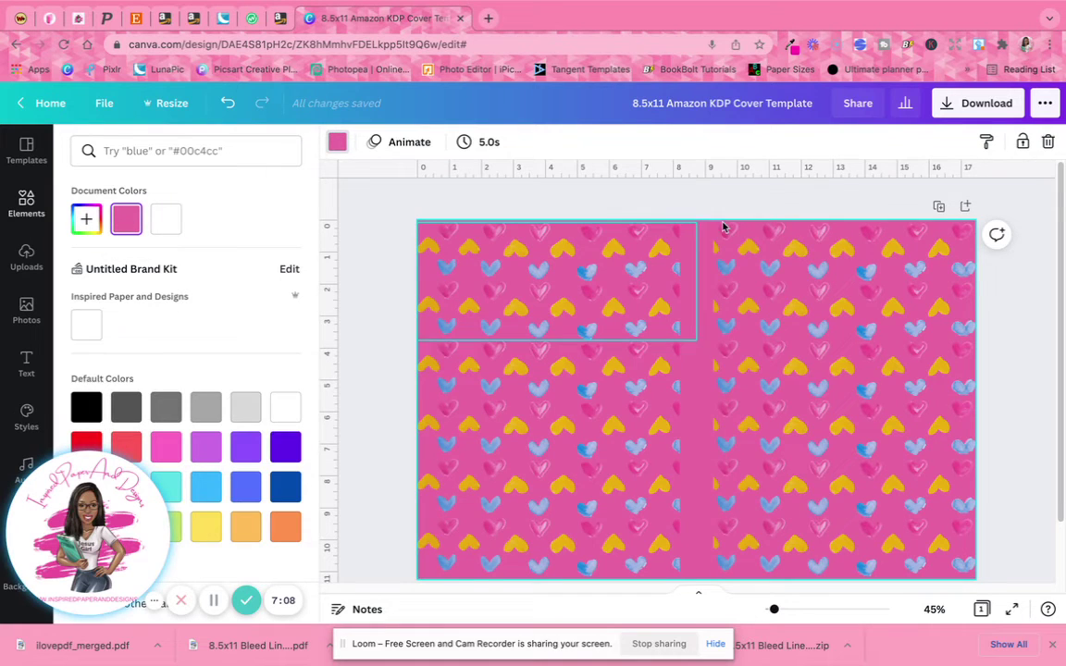
{"action": "left_click", "coordinate": [87, 221]}
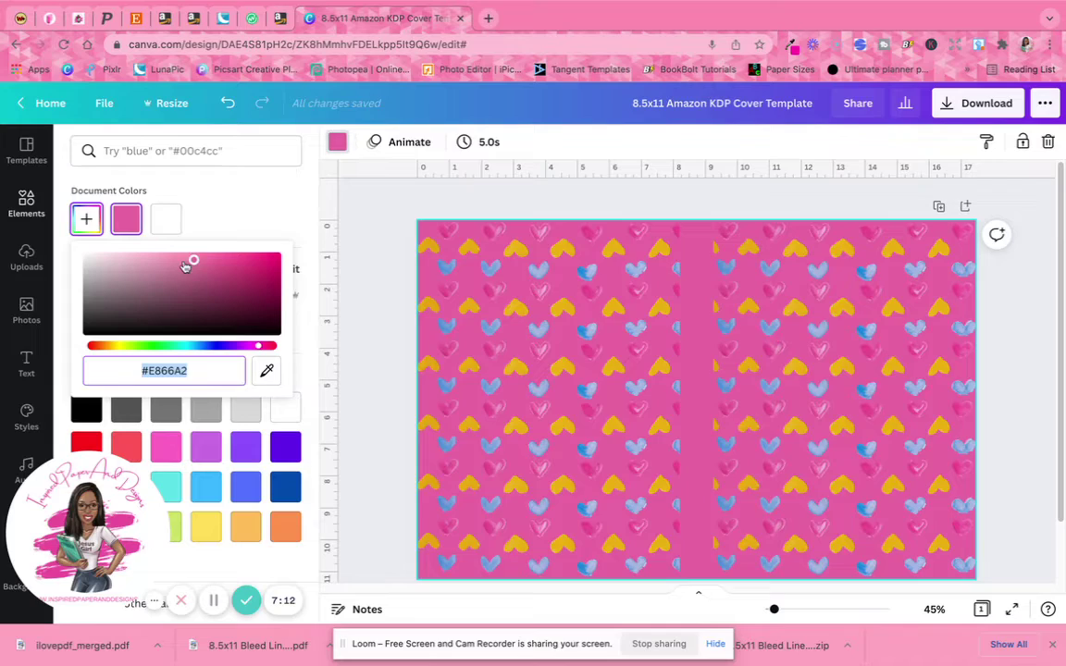
{"action": "left_click_drag", "start_coordinate": [185, 265], "coordinate": [103, 244]}
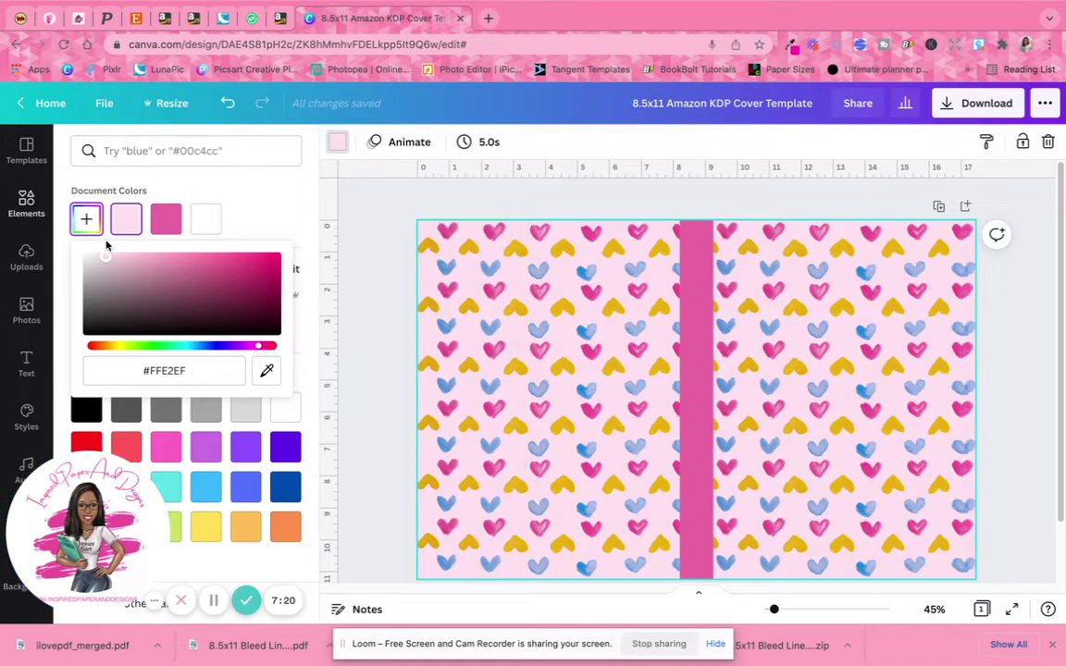
{"action": "mouse_move", "coordinate": [106, 245]}
{"action": "left_mouse_down"}
{"action": "mouse_move", "coordinate": [180, 248]}
{"action": "mouse_move", "coordinate": [104, 231]}
{"action": "left_mouse_up"}
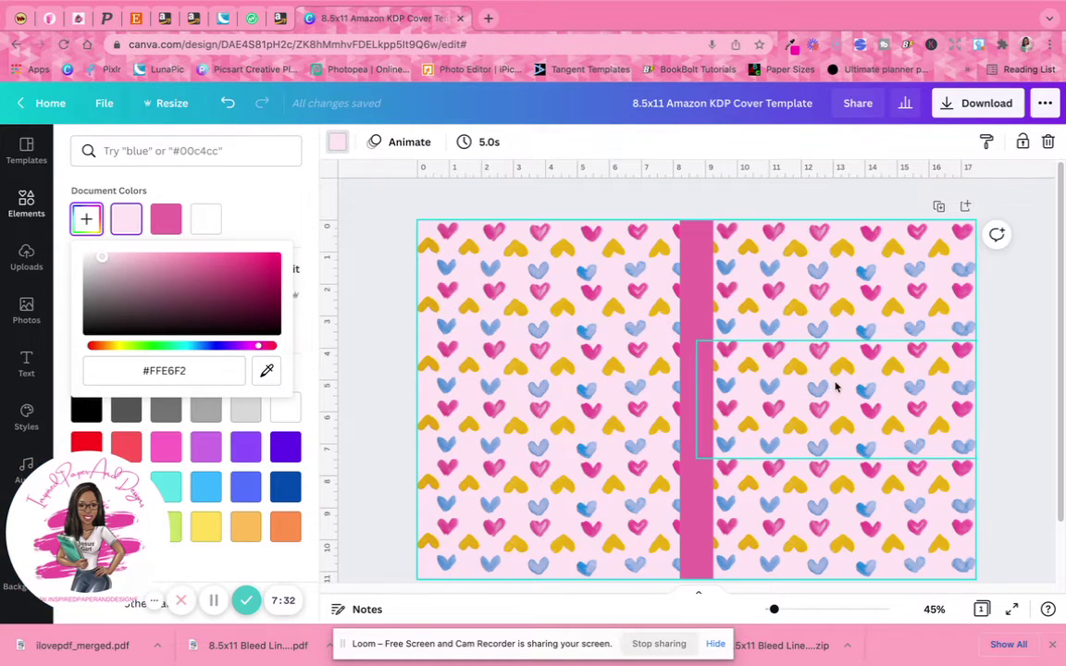
{"action": "left_click", "coordinate": [1021, 306]}
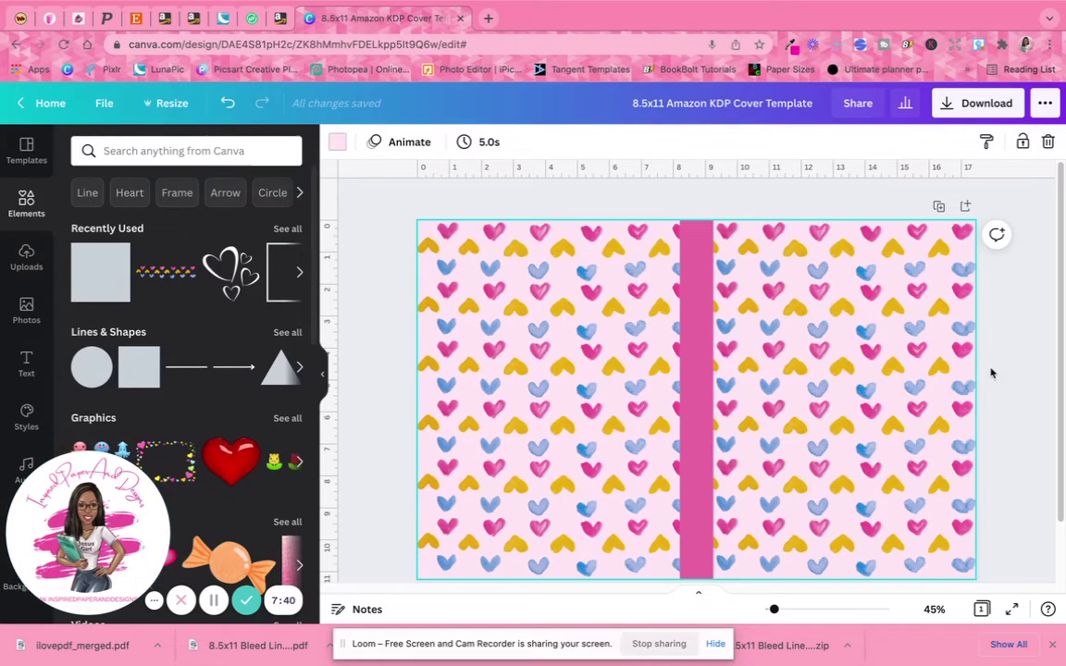
Download the heart cover spread with file type PDF Print, then dismiss the share popup
{"action": "left_click", "coordinate": [984, 104]}
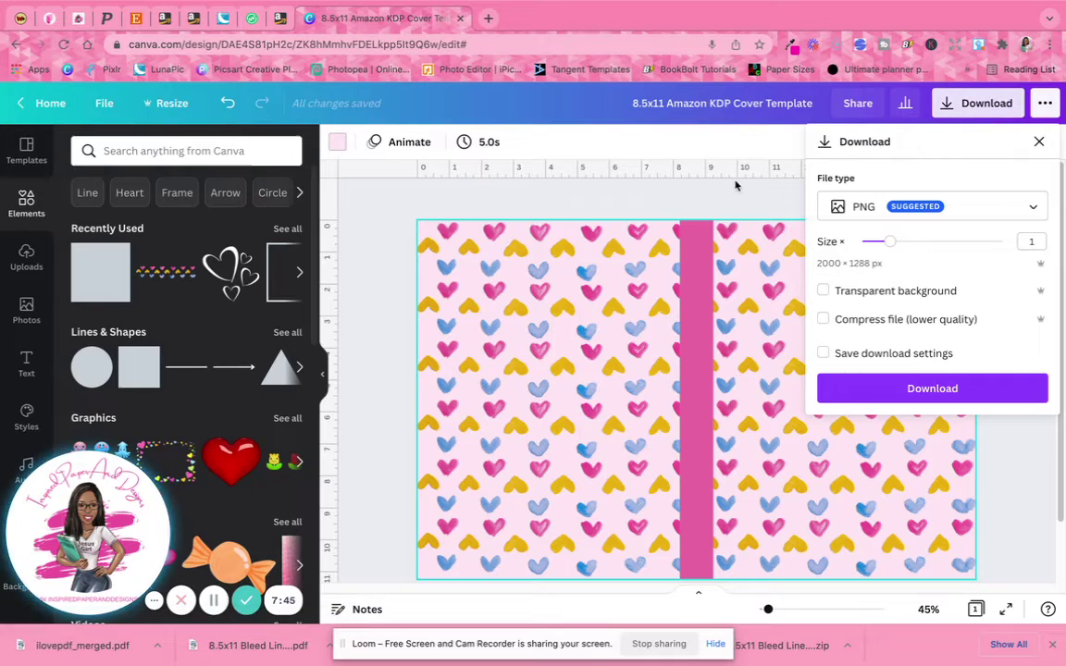
{"action": "left_click", "coordinate": [976, 211]}
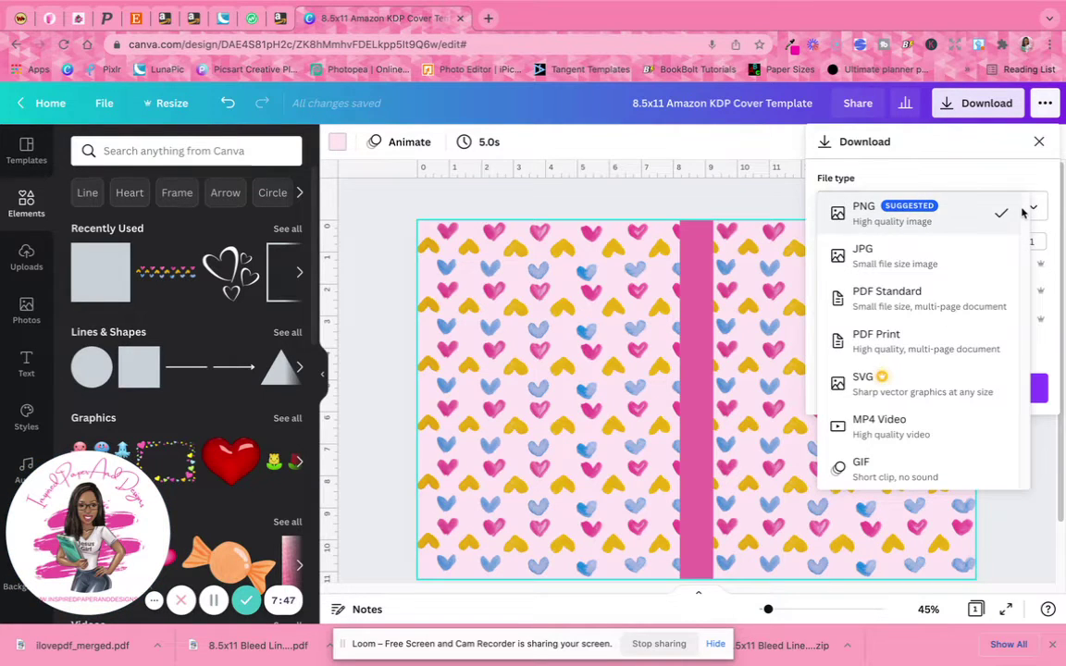
{"action": "left_click", "coordinate": [909, 342]}
{"action": "left_click", "coordinate": [929, 306]}
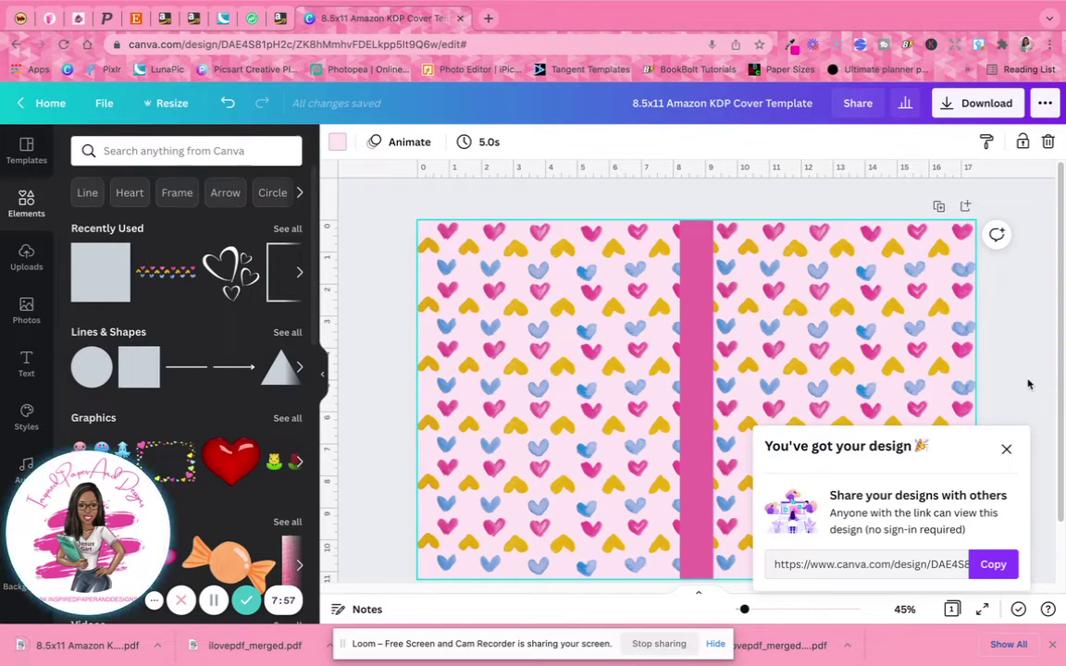
{"action": "left_click", "coordinate": [1007, 450]}
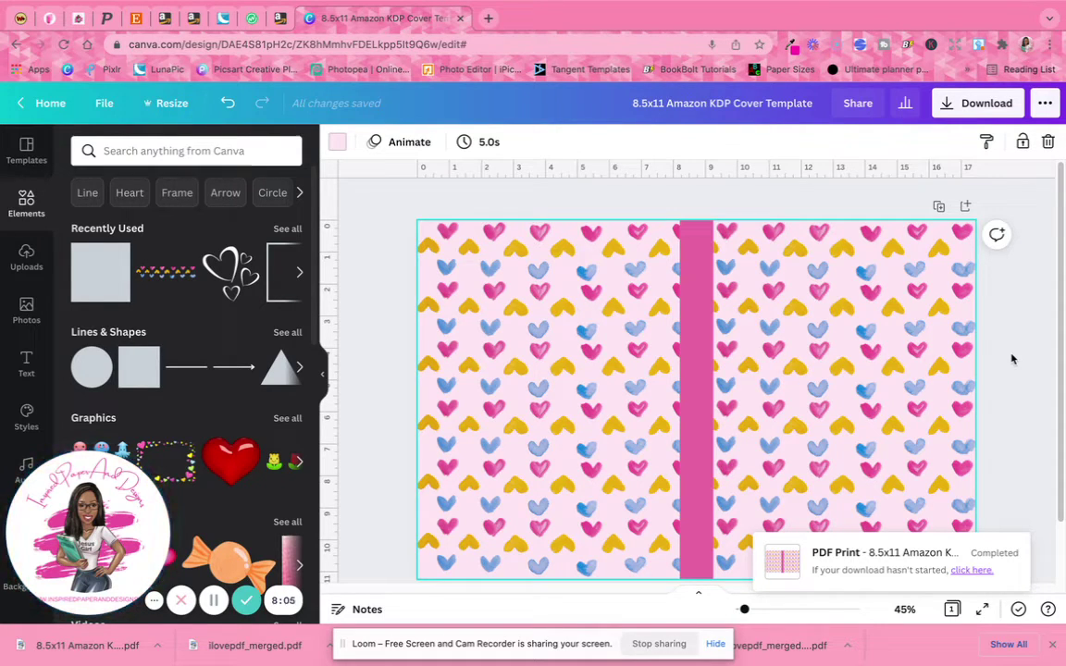
Search graphics for 'book label' and place the Composition Book label on the upper front cover
{"action": "left_click", "coordinate": [973, 361]}
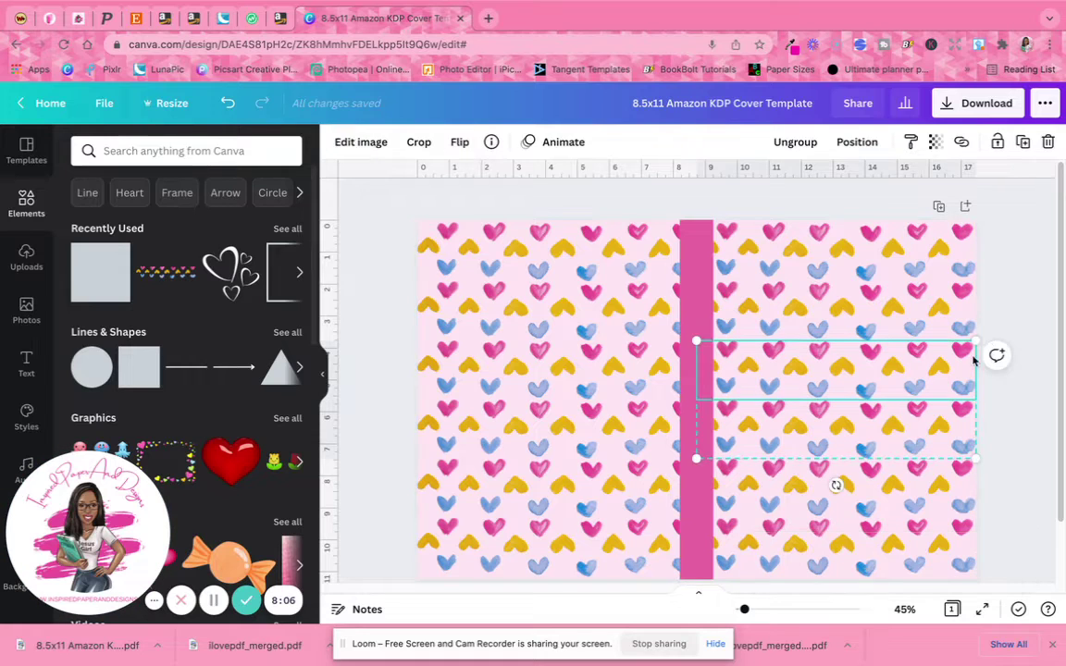
{"action": "left_click", "coordinate": [1013, 293]}
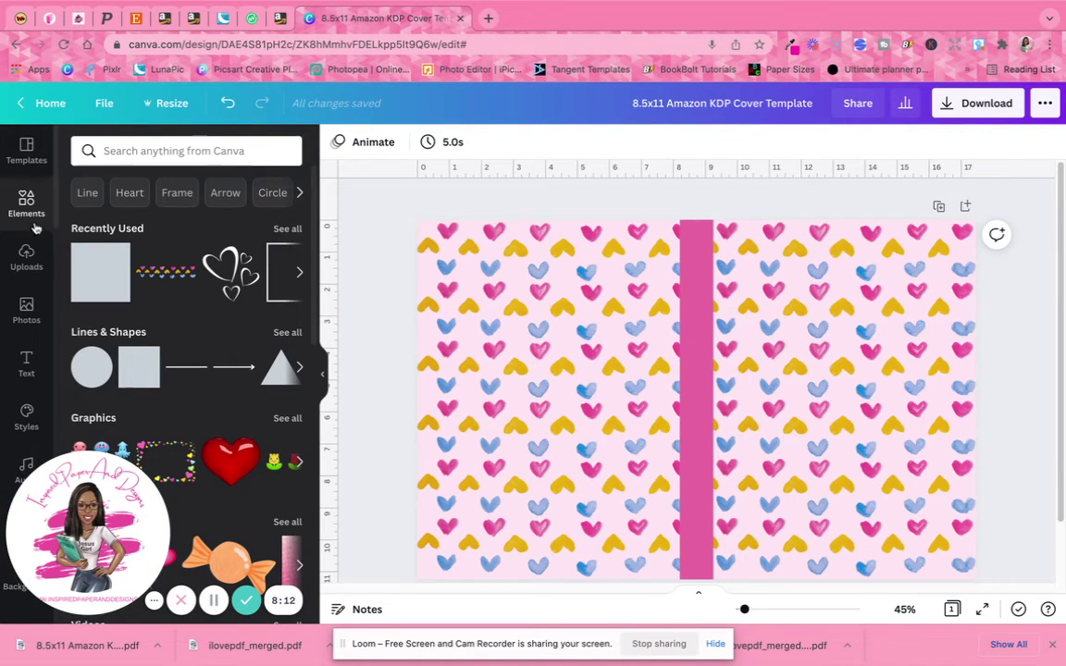
{"action": "left_click", "coordinate": [135, 154]}
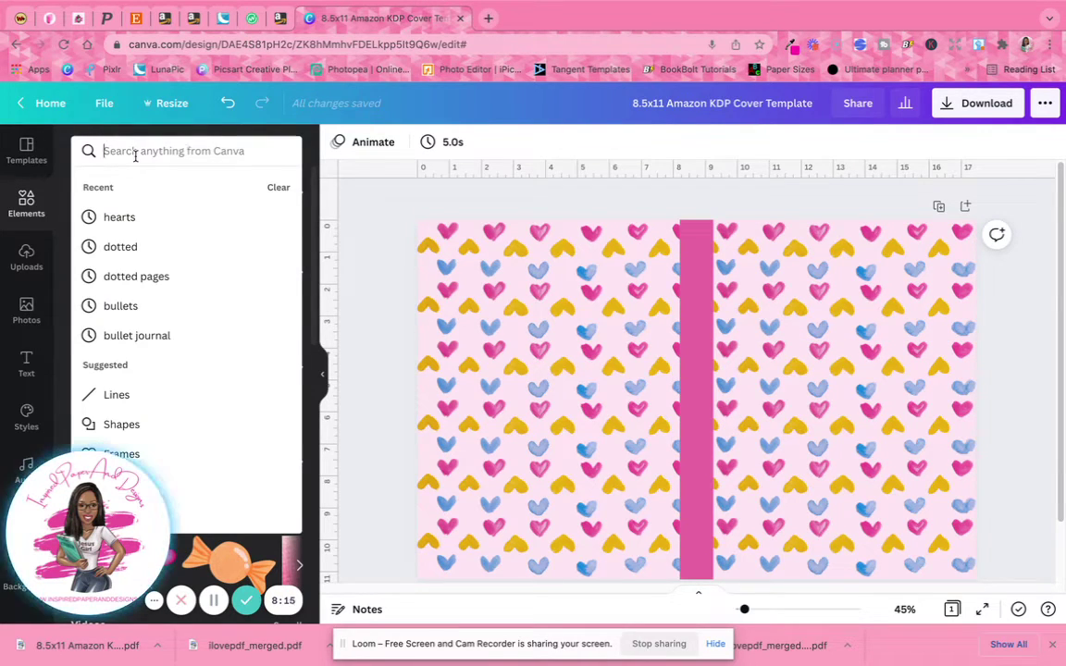
{"action": "type", "text": "book "}
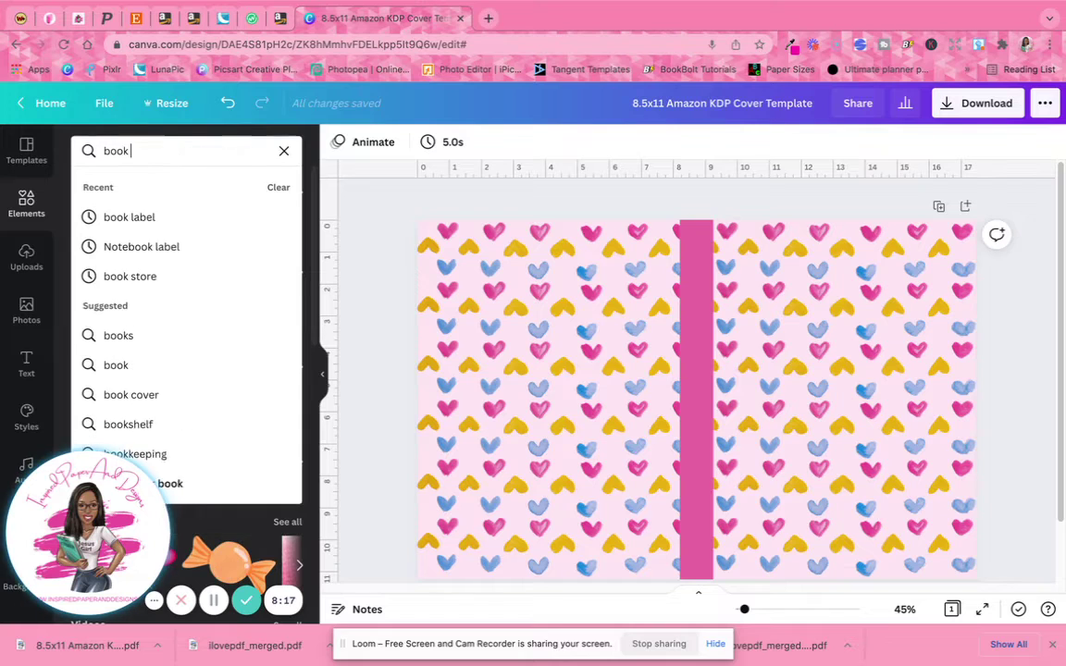
{"action": "type", "text": "label"}
{"action": "key", "text": "Return"}
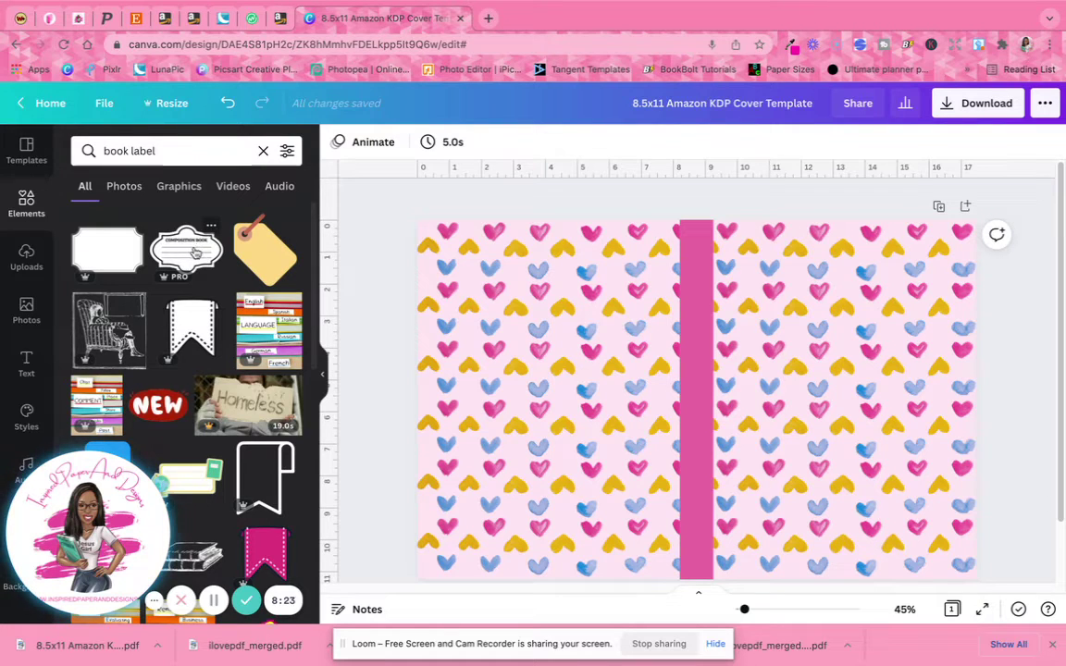
{"action": "left_click", "coordinate": [195, 252]}
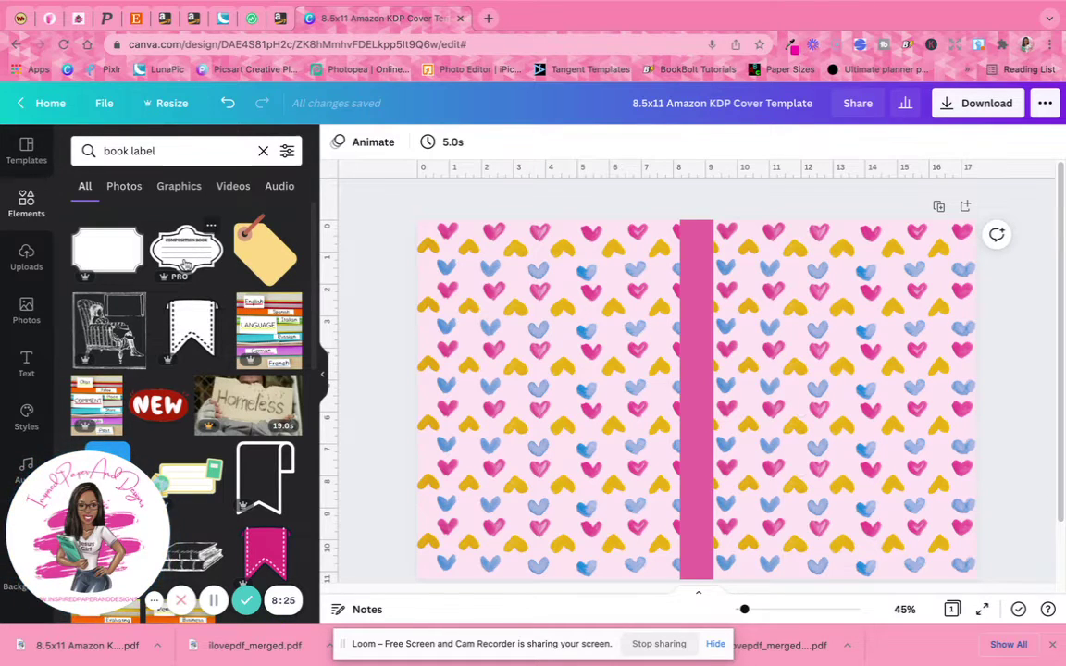
{"action": "left_click_drag", "start_coordinate": [695, 418], "coordinate": [846, 345]}
Clear the search and run the 'book label' graphics search again
{"action": "left_click", "coordinate": [182, 150]}
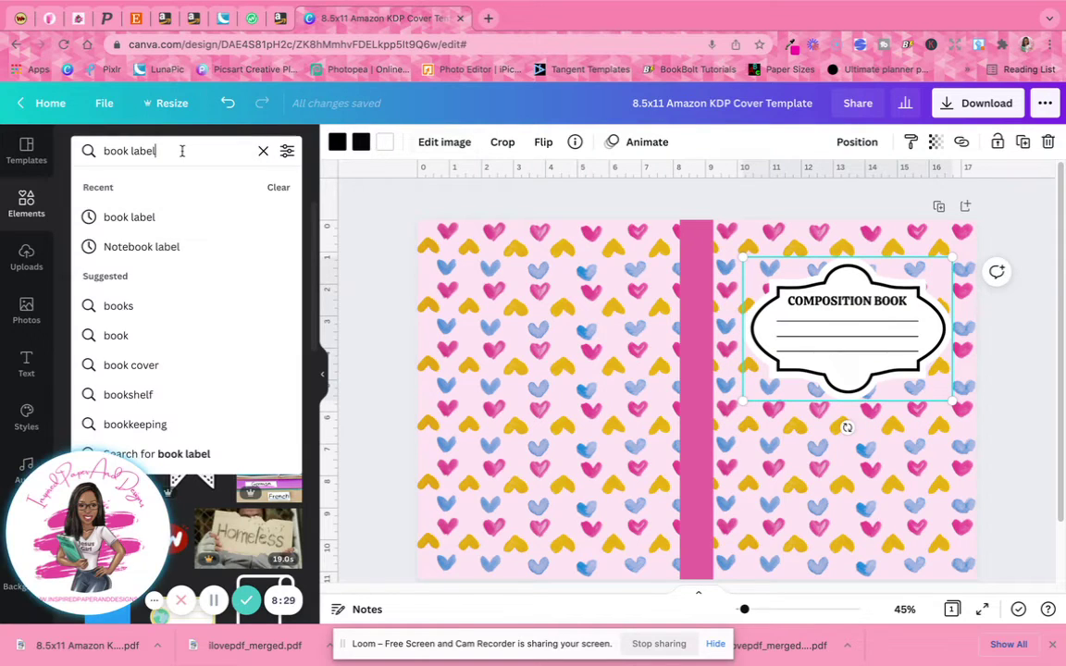
{"action": "left_click", "coordinate": [263, 151]}
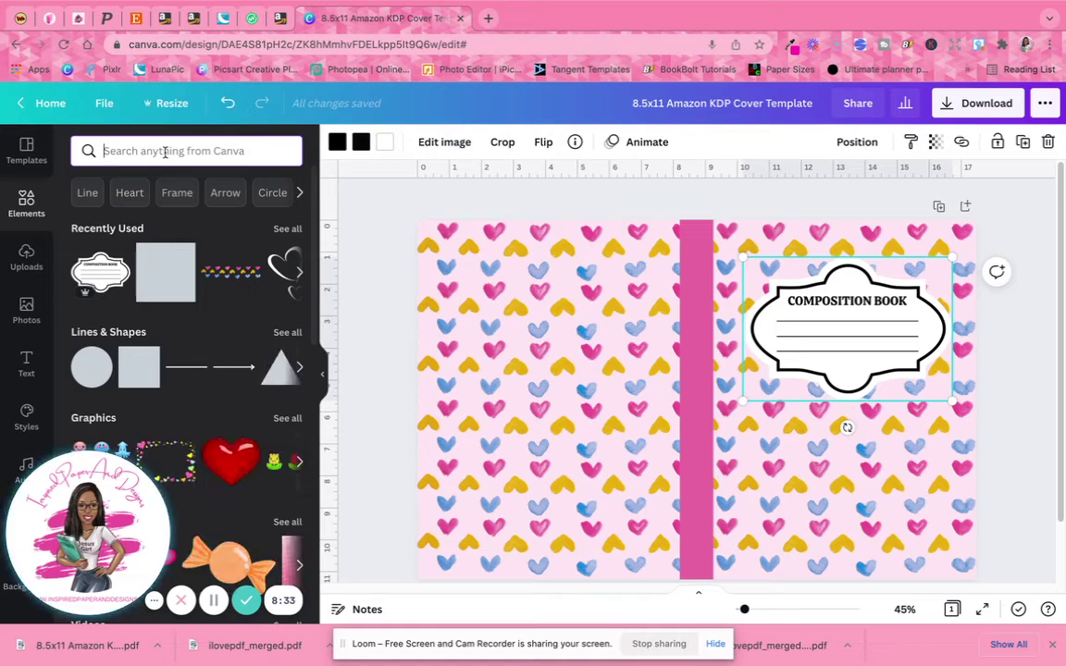
{"action": "type", "text": "b"}
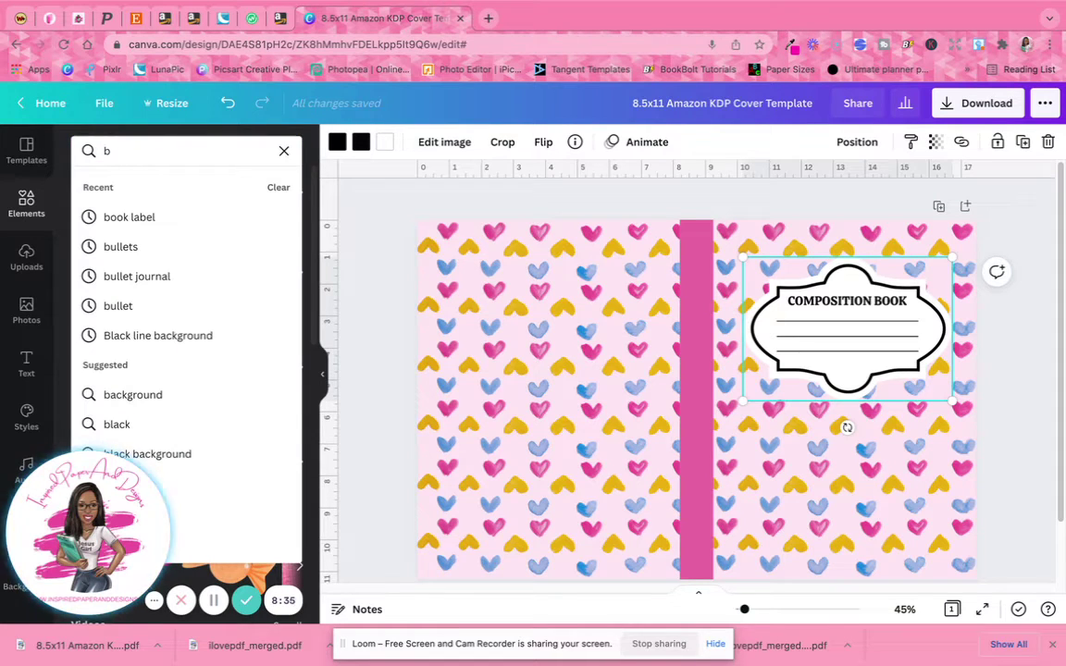
{"action": "type", "text": "ook lable"}
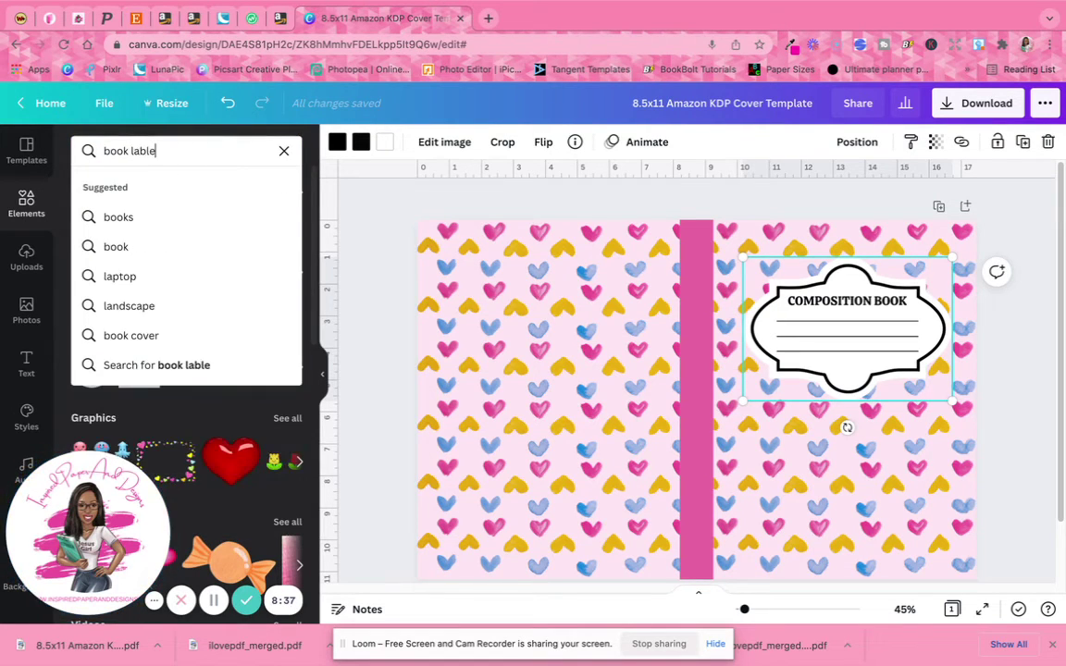
{"action": "key", "text": "BackSpace"}
{"action": "key", "text": "BackSpace"}
{"action": "type", "text": "el"}
{"action": "key", "text": "Return"}
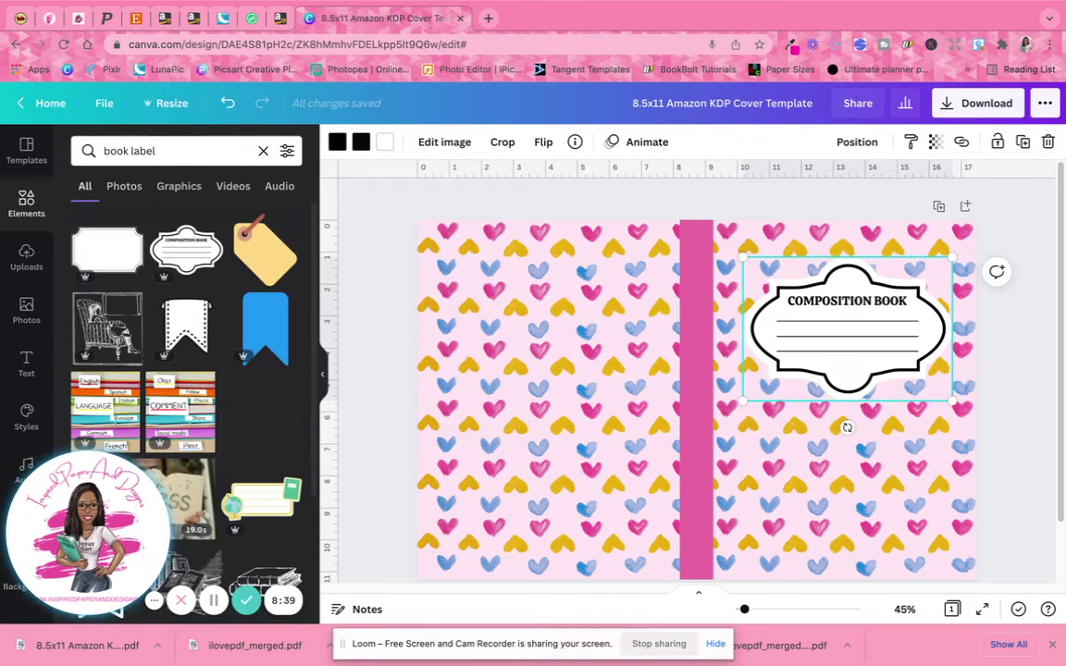
Add a second Composition Book label, delete the extra copy, and browse recommended label styles
{"action": "left_click", "coordinate": [196, 250]}
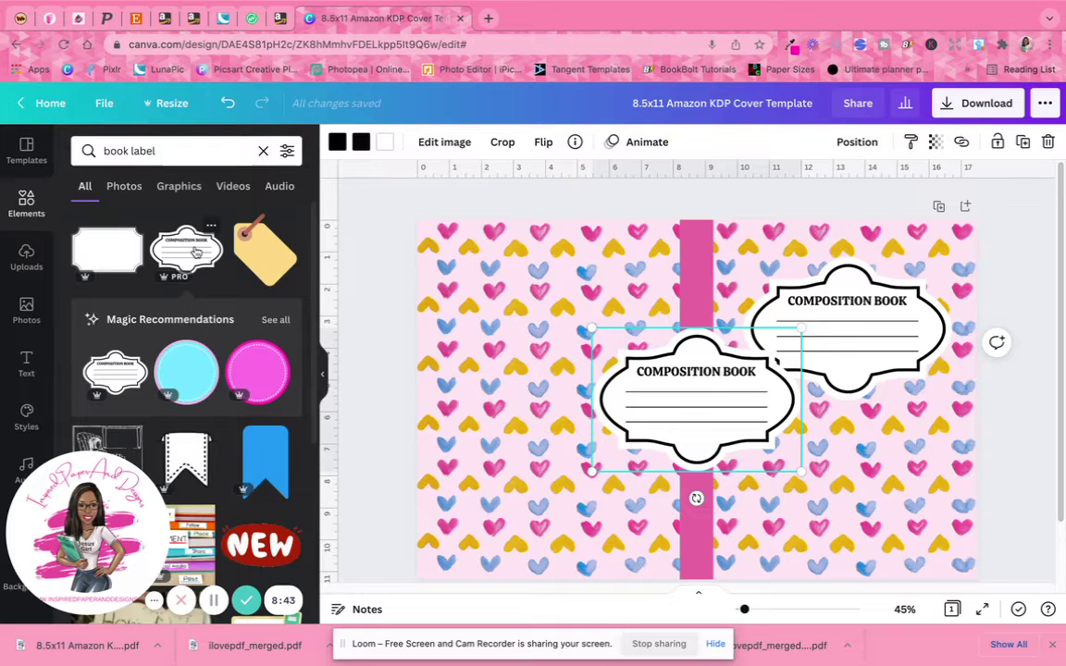
{"action": "left_click", "coordinate": [275, 319]}
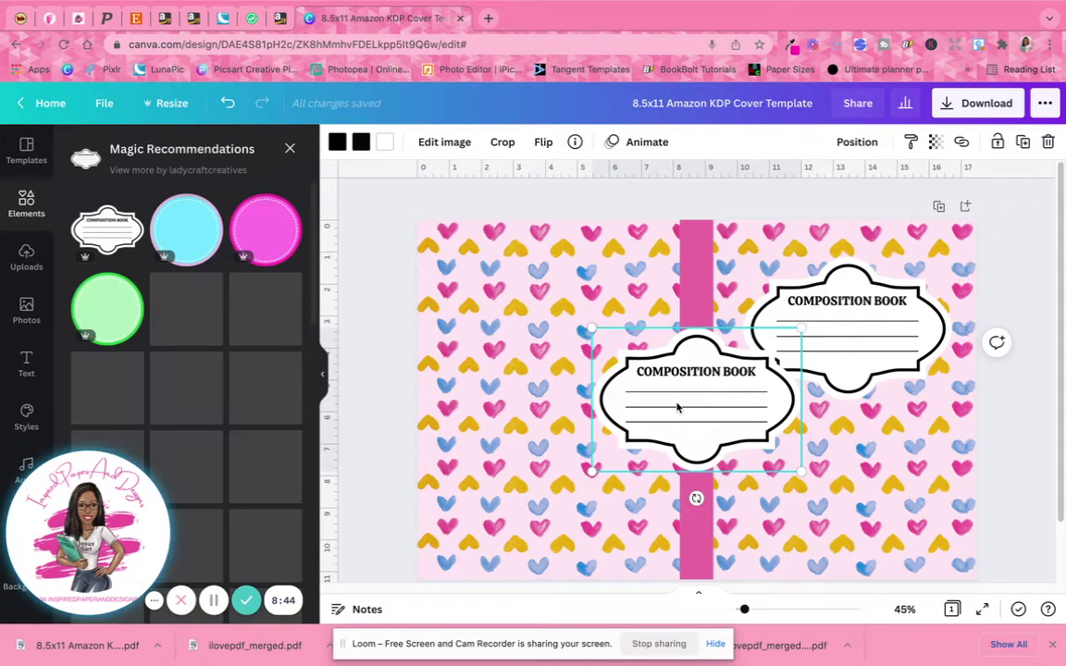
{"action": "key", "text": "Delete"}
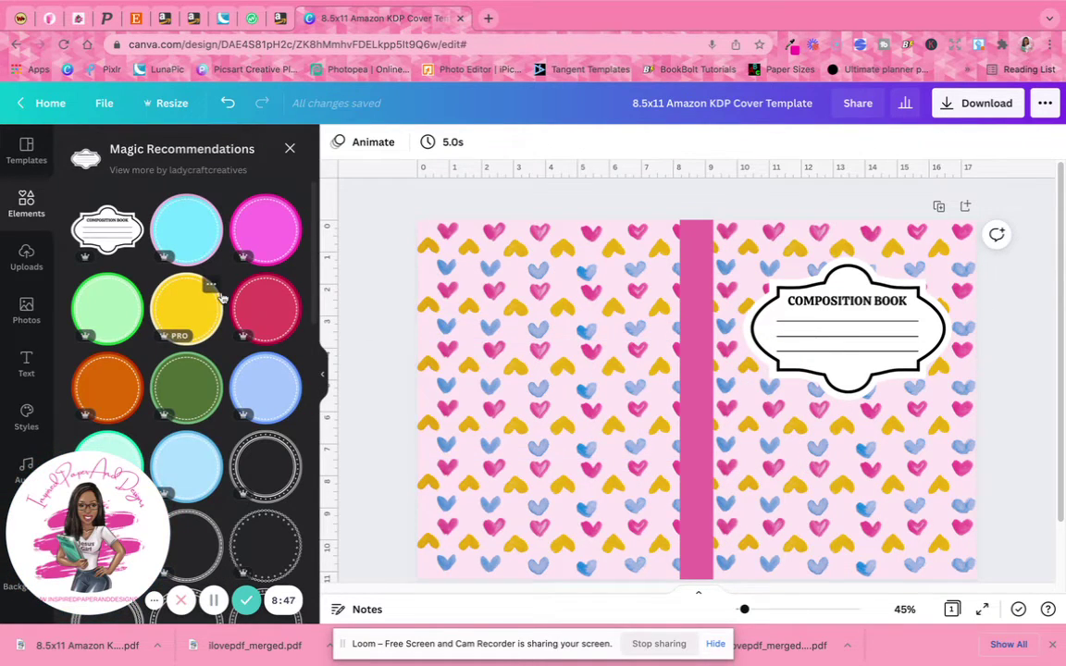
{"action": "scroll", "coordinate": [222, 298], "scroll_direction": "down", "scroll_amount": 5}
{"action": "scroll", "coordinate": [222, 298], "scroll_direction": "up", "scroll_amount": 5}
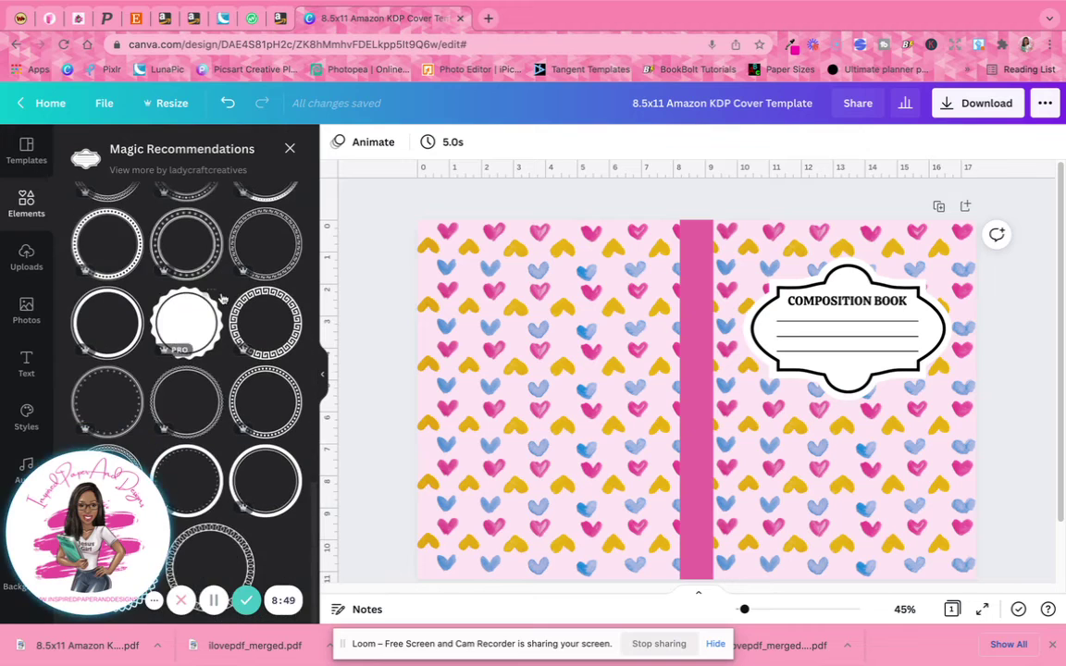
Search graphics for 'composition book labl', browse the results, and select the label on the cover
{"action": "left_click", "coordinate": [289, 149]}
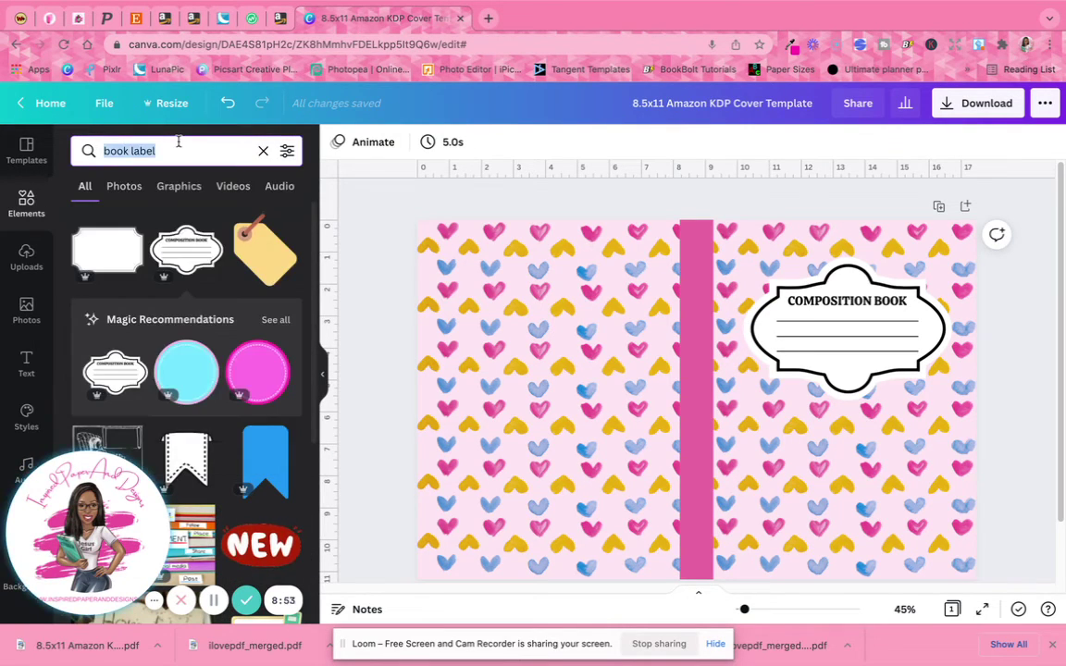
{"action": "type", "text": "compo"}
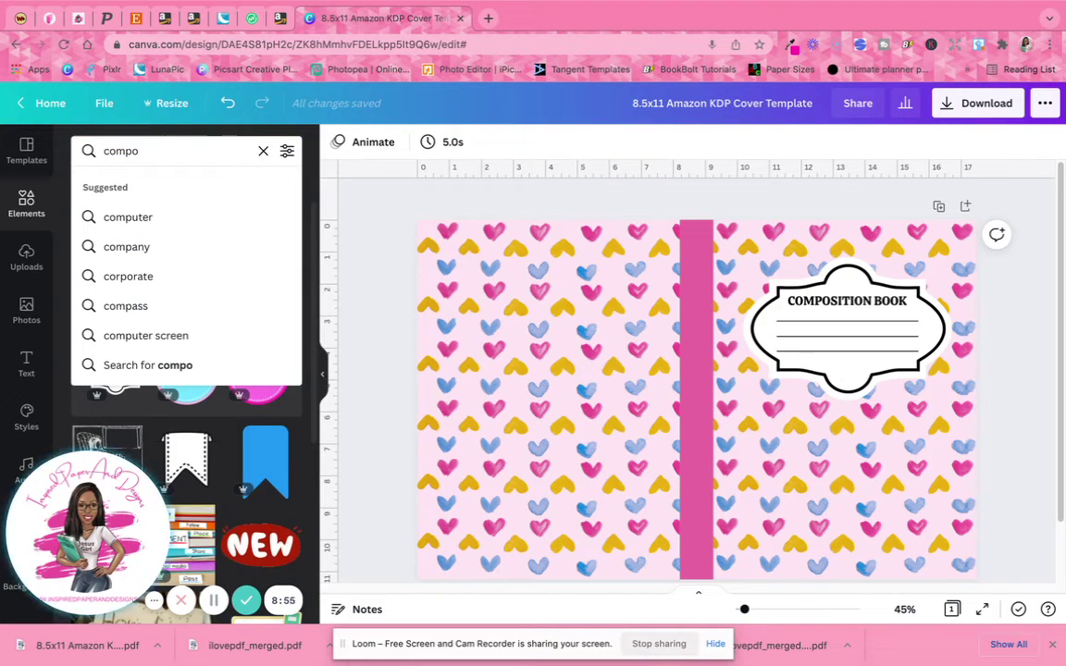
{"action": "type", "text": "sition"}
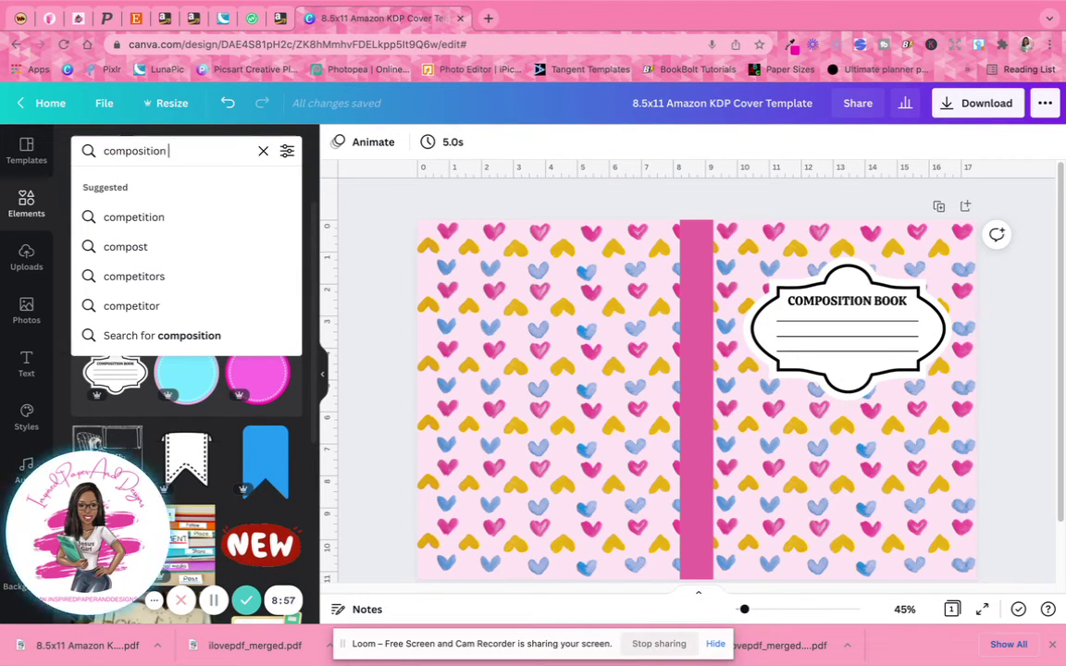
{"action": "type", "text": " book"}
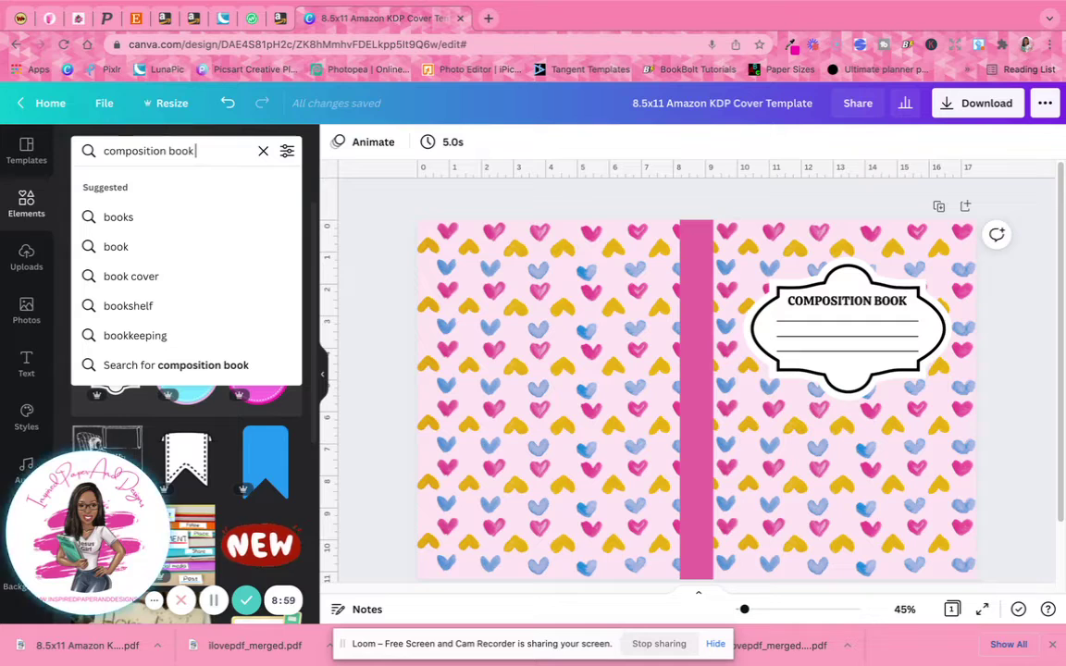
{"action": "type", "text": " labl"}
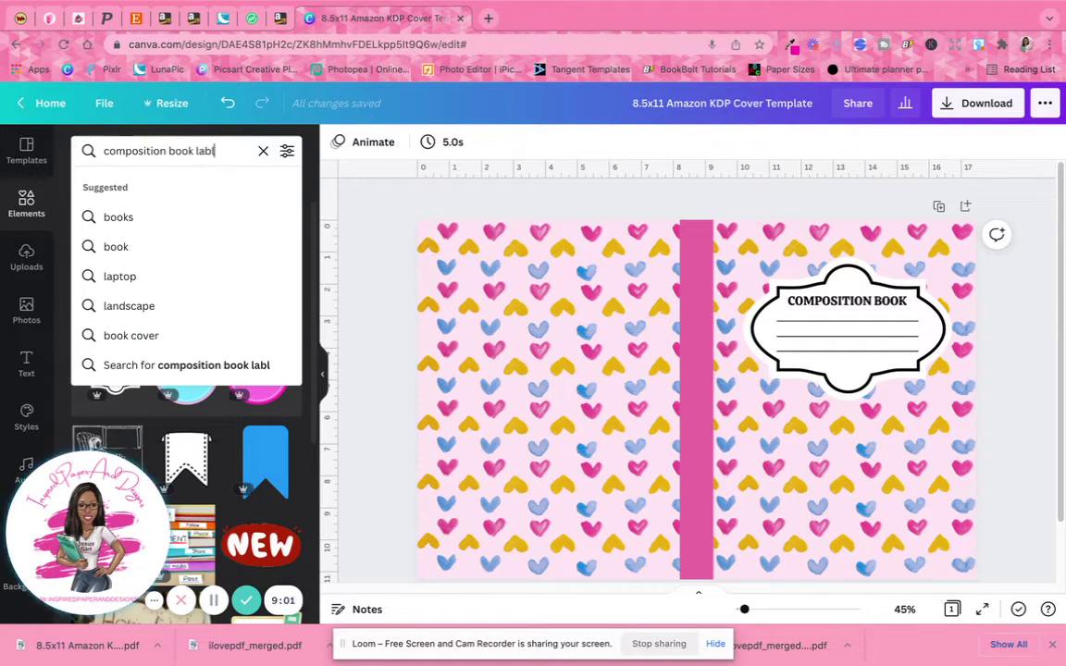
{"action": "key", "text": "Return"}
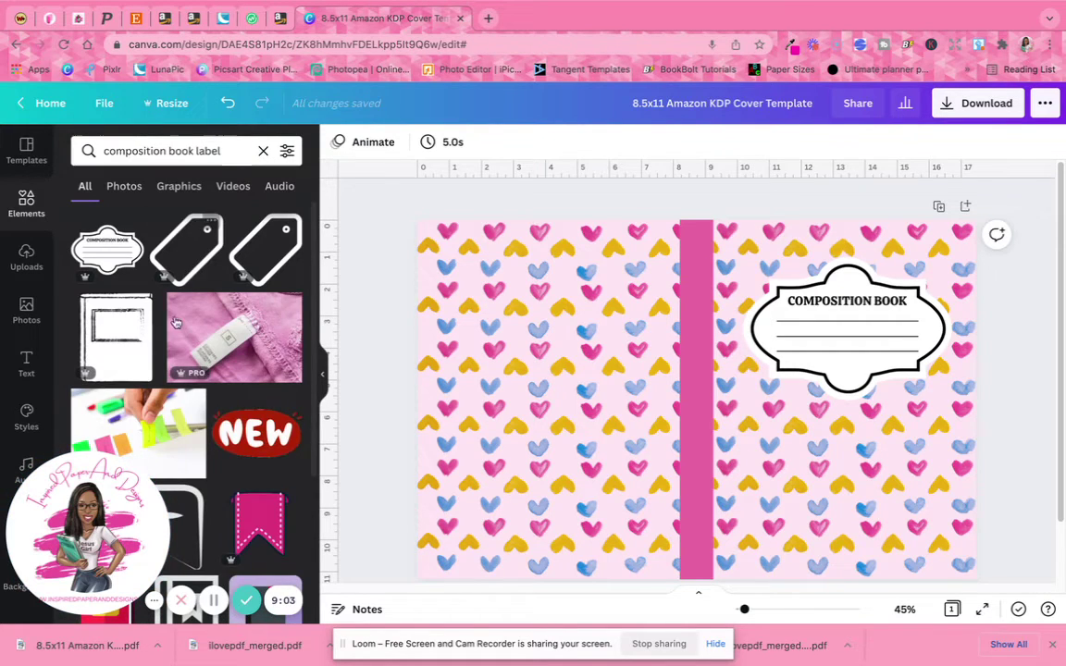
{"action": "scroll", "coordinate": [201, 375], "scroll_direction": "down", "scroll_amount": 10}
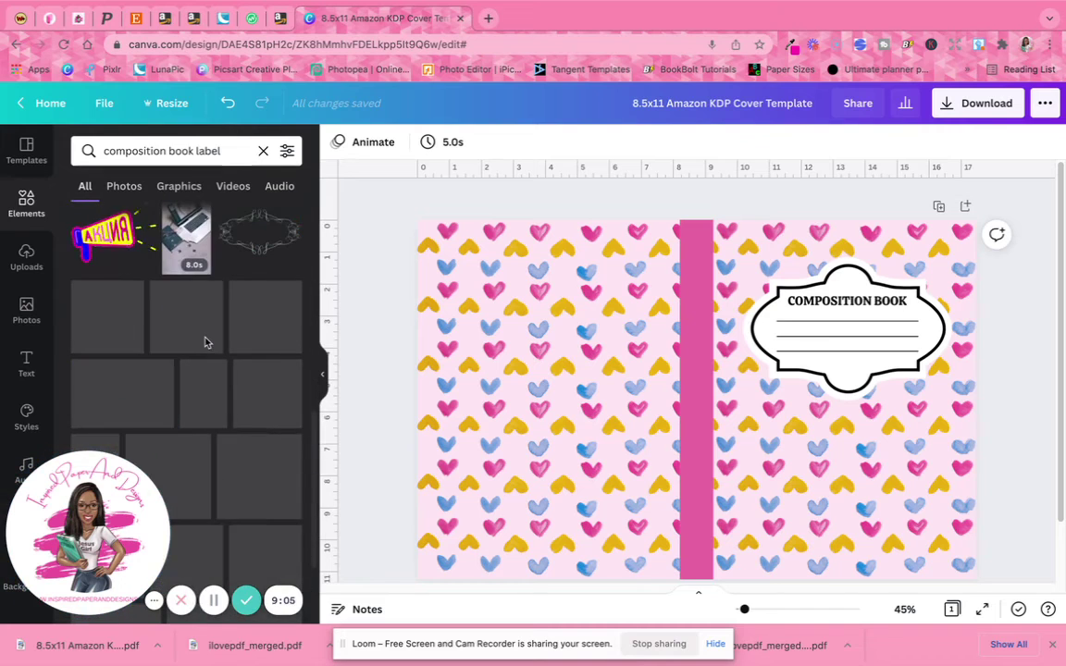
{"action": "scroll", "coordinate": [216, 342], "scroll_direction": "down", "scroll_amount": 10}
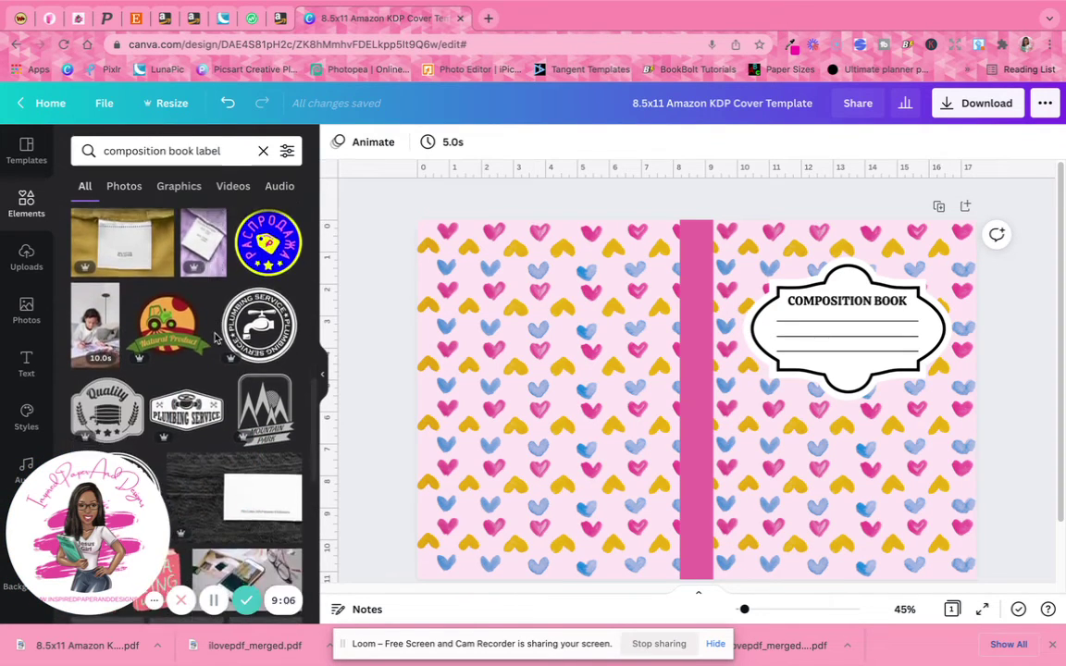
{"action": "scroll", "coordinate": [215, 336], "scroll_direction": "up", "scroll_amount": 15}
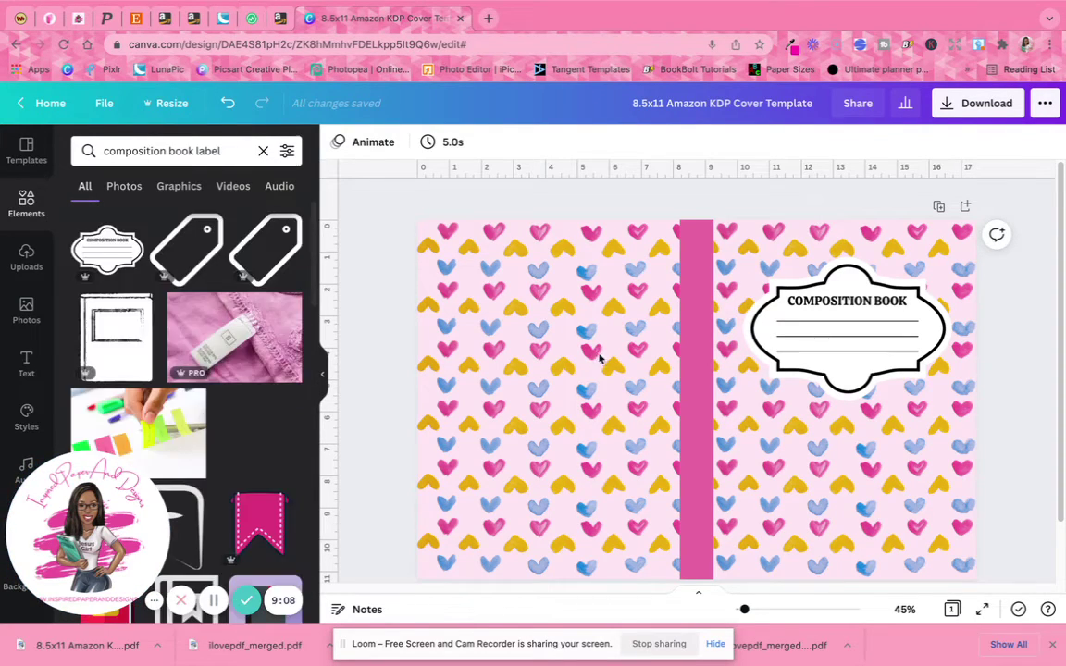
{"action": "left_click", "coordinate": [844, 338]}
Delete the composition book label and place a framed square shape on the front cover
{"action": "key", "text": "Delete"}
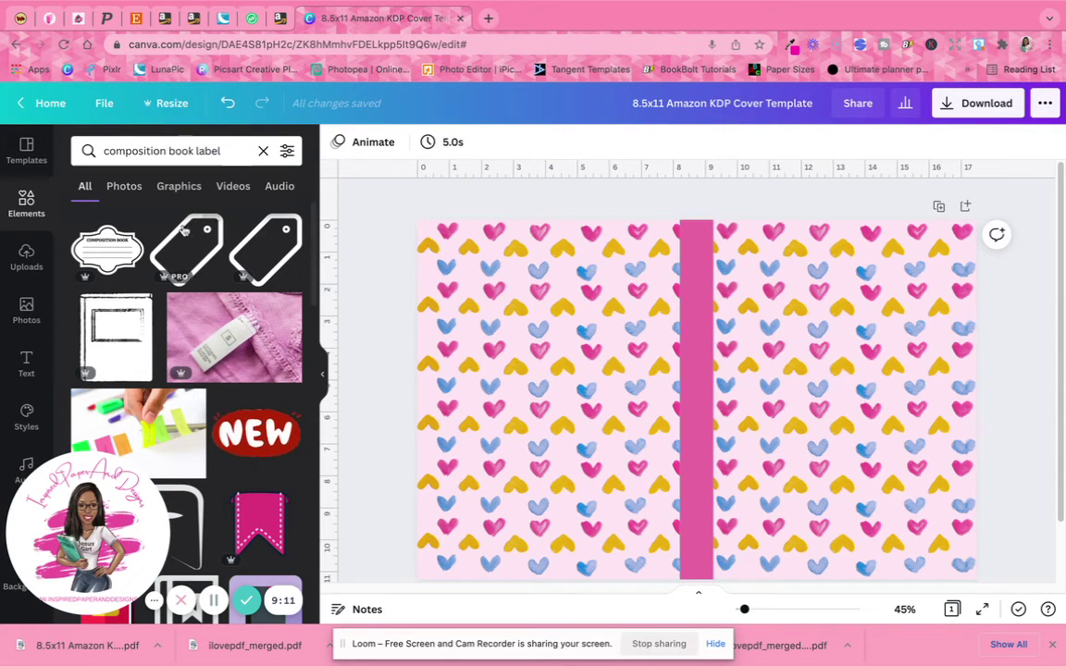
{"action": "left_click", "coordinate": [26, 202]}
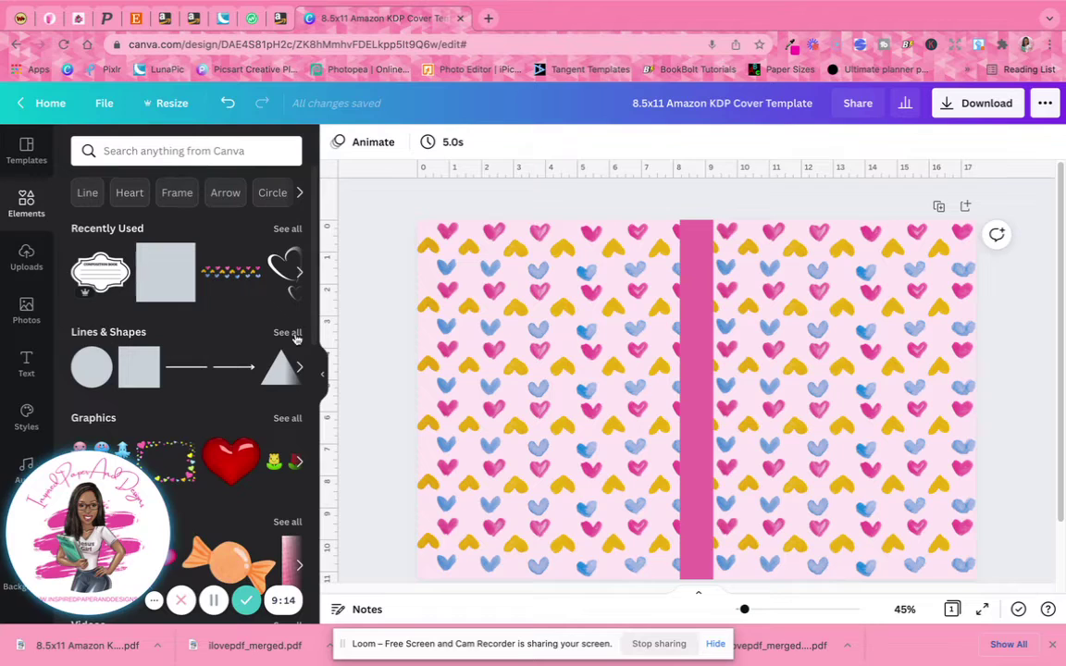
{"action": "left_click", "coordinate": [287, 331]}
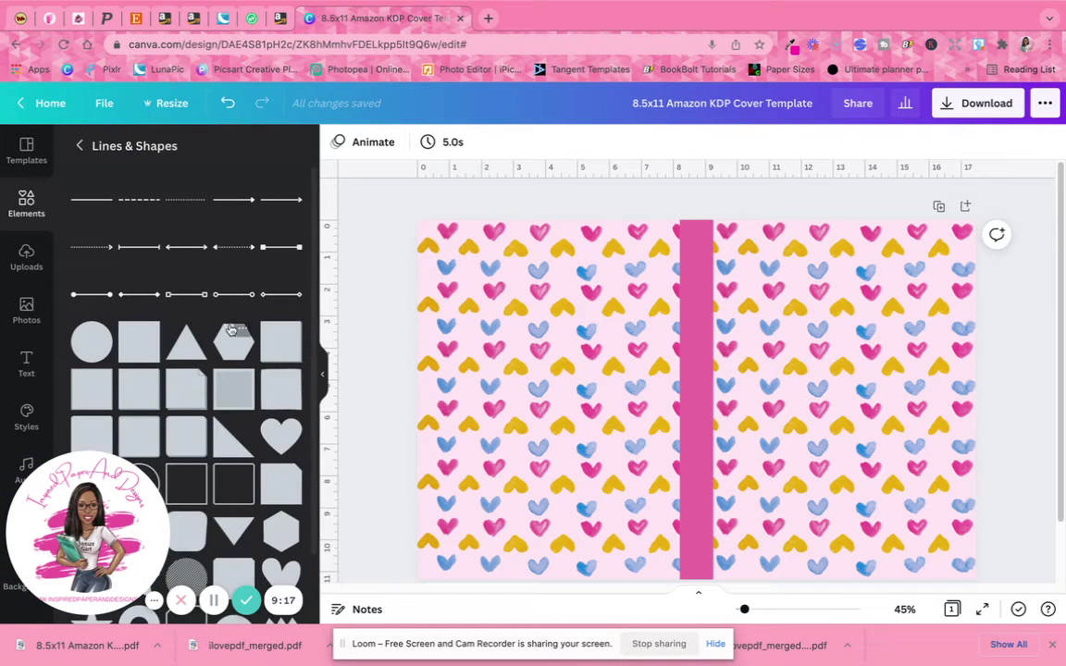
{"action": "scroll", "coordinate": [236, 384], "scroll_direction": "down", "scroll_amount": 1}
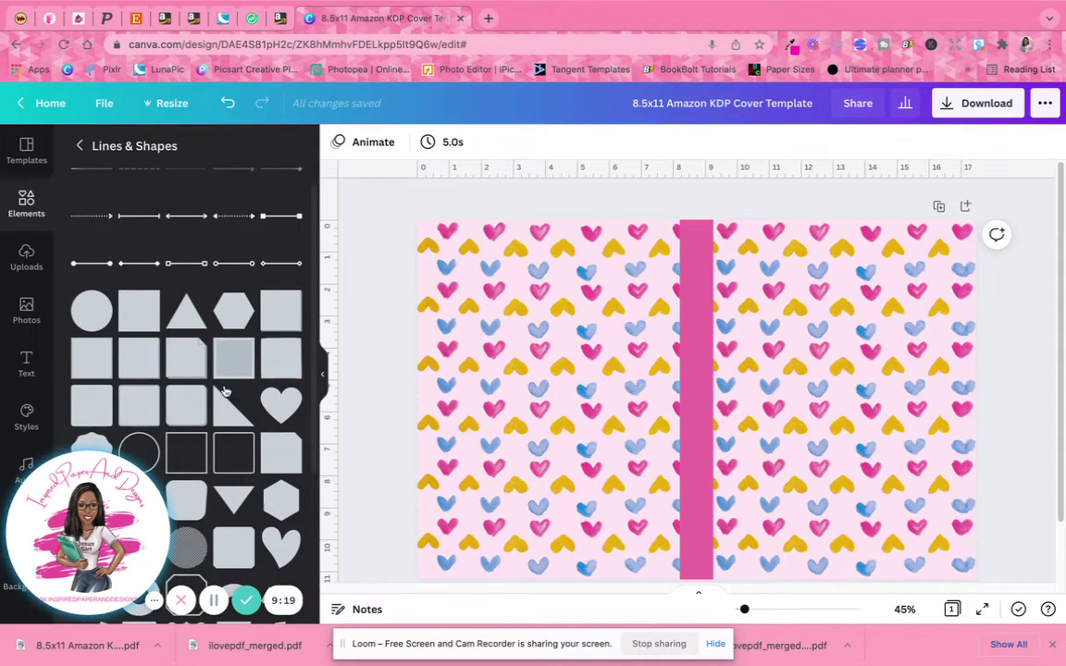
{"action": "left_click", "coordinate": [136, 415]}
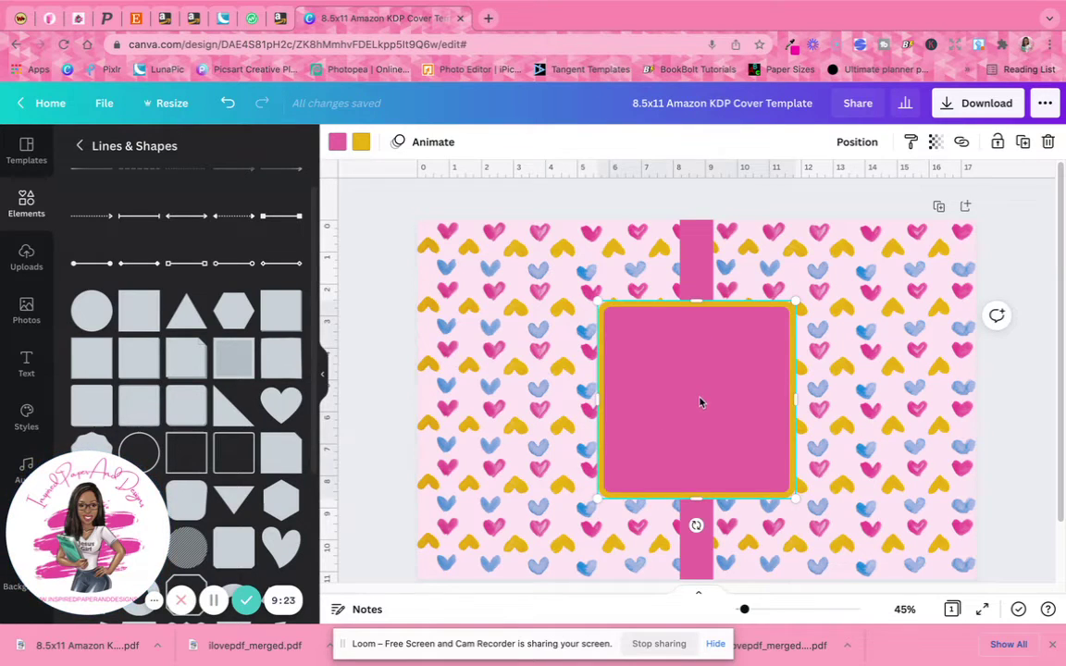
{"action": "left_click_drag", "start_coordinate": [699, 400], "coordinate": [825, 345]}
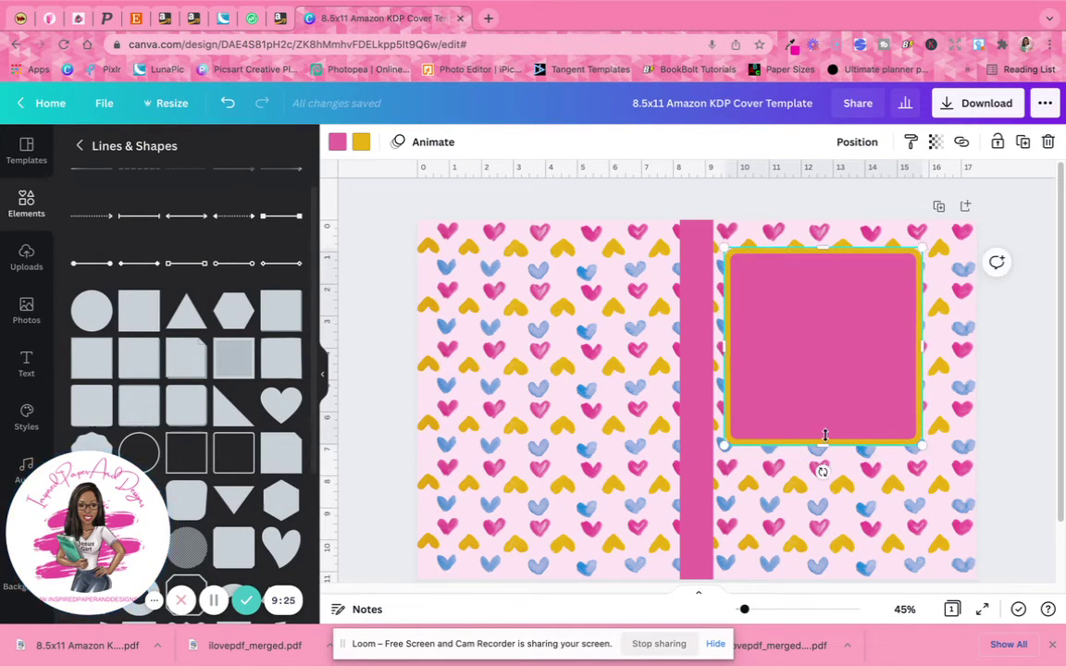
Resize the framed square into a short, wide rectangle and position it on the upper front cover
{"action": "left_click_drag", "start_coordinate": [818, 451], "coordinate": [829, 339]}
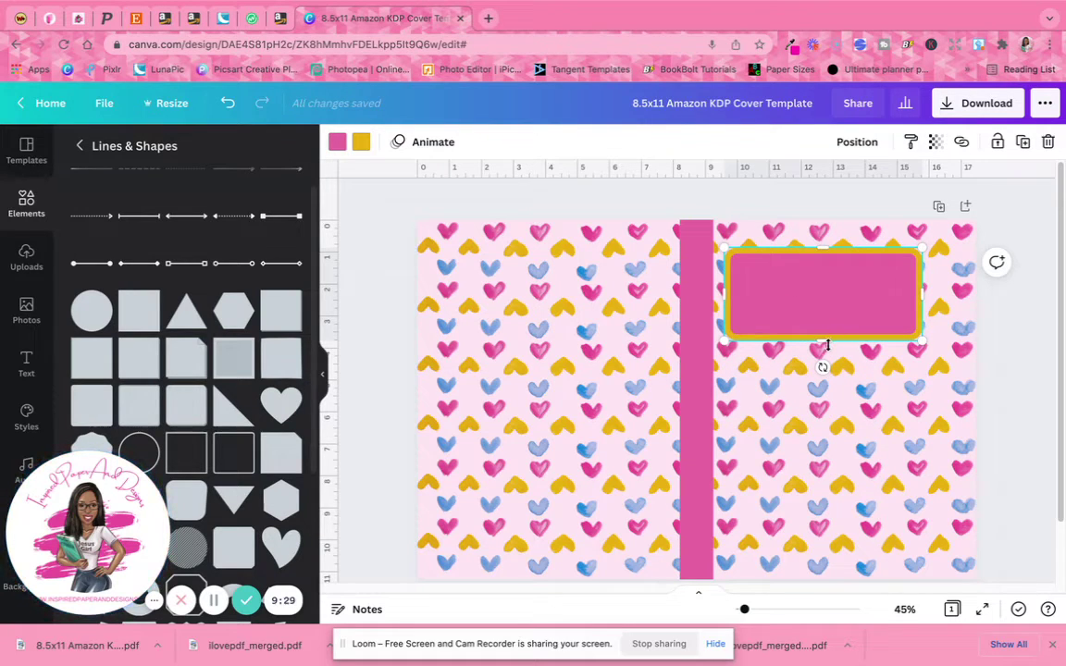
{"action": "left_click_drag", "start_coordinate": [916, 292], "coordinate": [896, 291]}
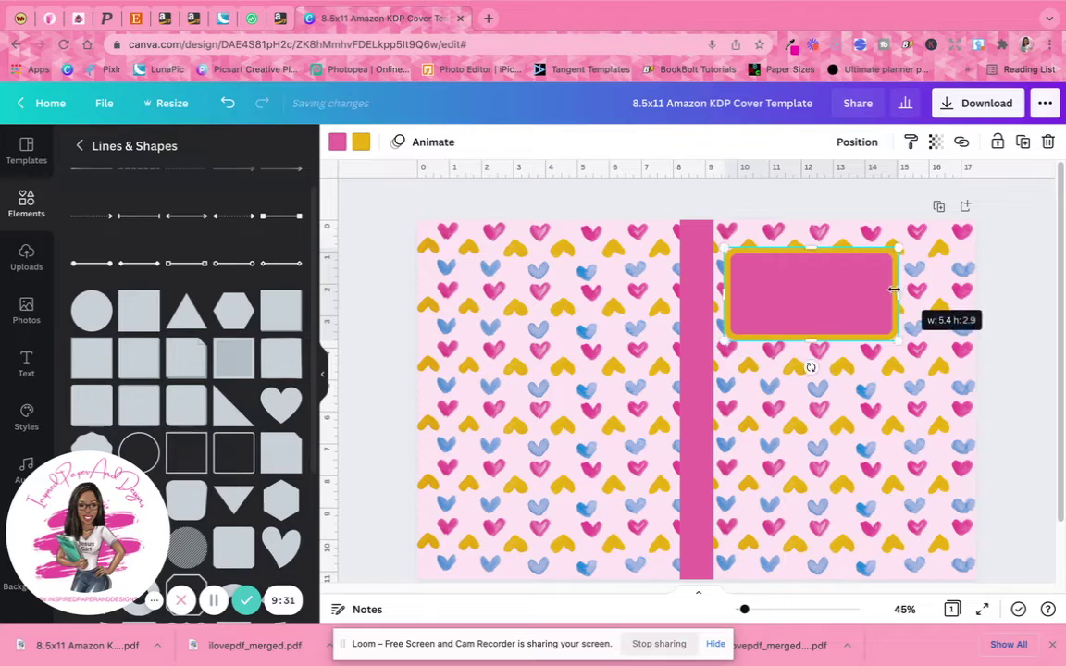
{"action": "left_click_drag", "start_coordinate": [814, 340], "coordinate": [847, 343]}
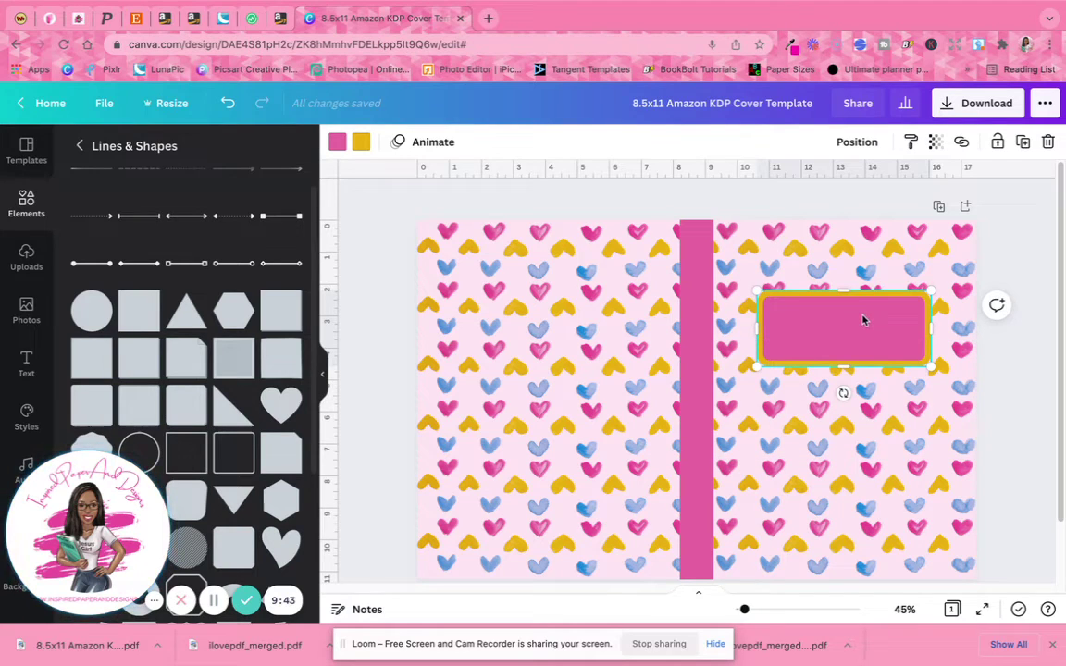
{"action": "left_click_drag", "start_coordinate": [864, 306], "coordinate": [864, 326]}
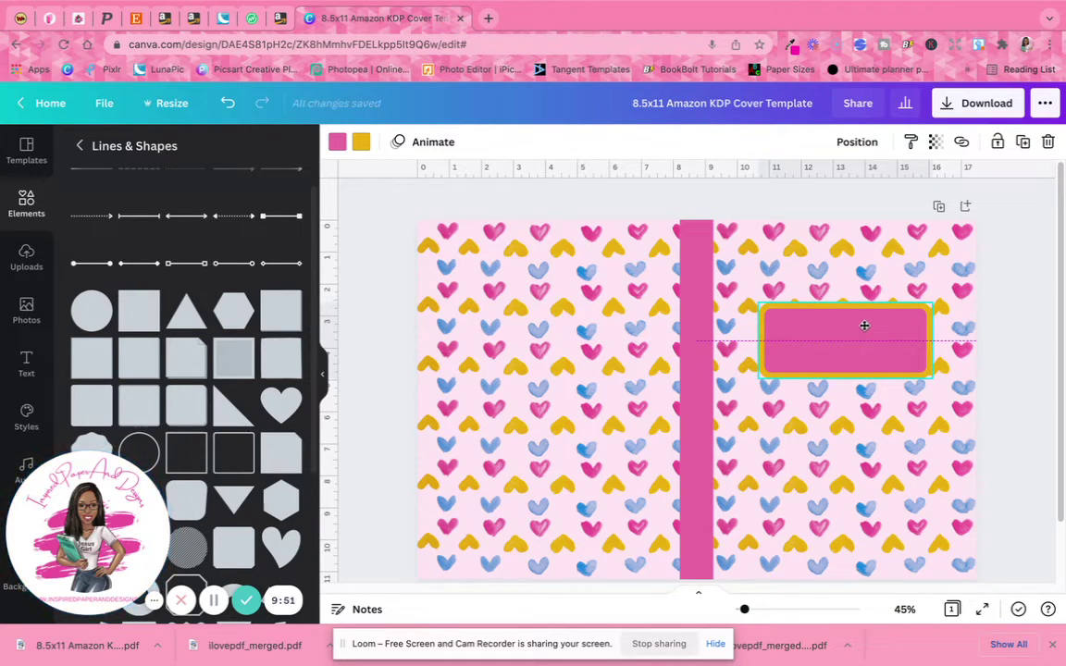
{"action": "left_click_drag", "start_coordinate": [929, 304], "coordinate": [936, 295]}
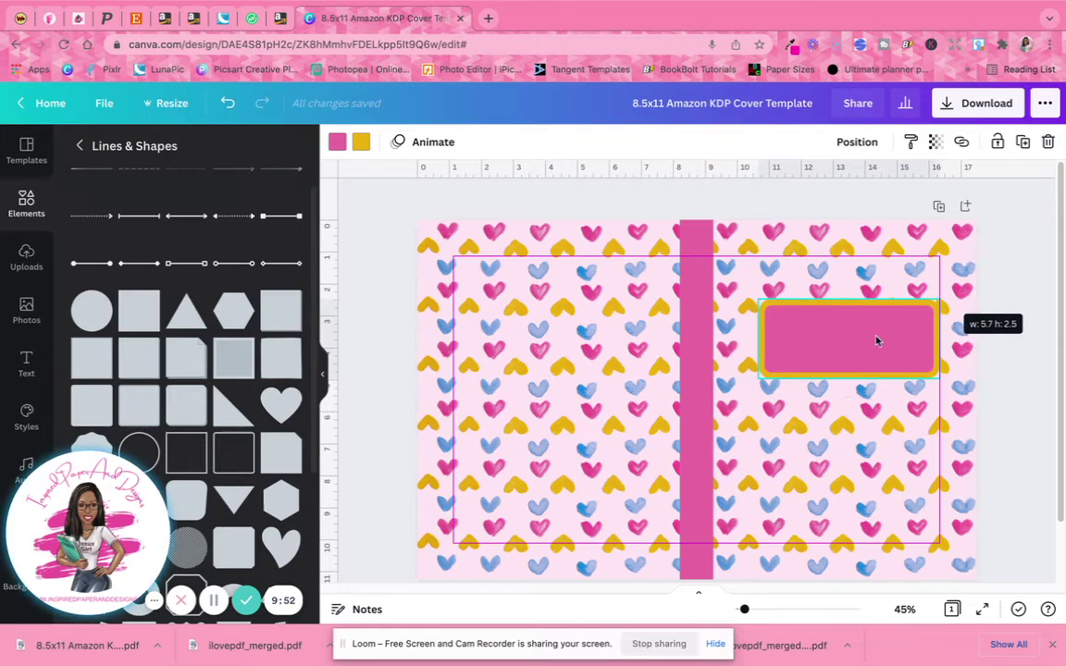
{"action": "left_click_drag", "start_coordinate": [878, 340], "coordinate": [870, 333]}
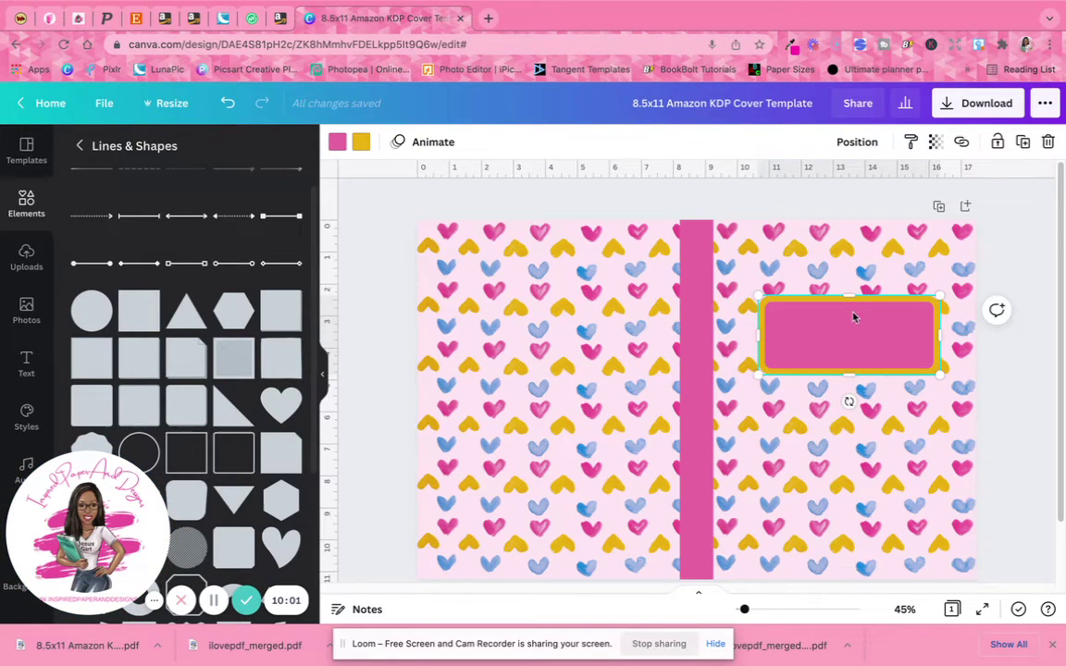
Give the label rectangle a pink border and a white fill
{"action": "left_click", "coordinate": [358, 145]}
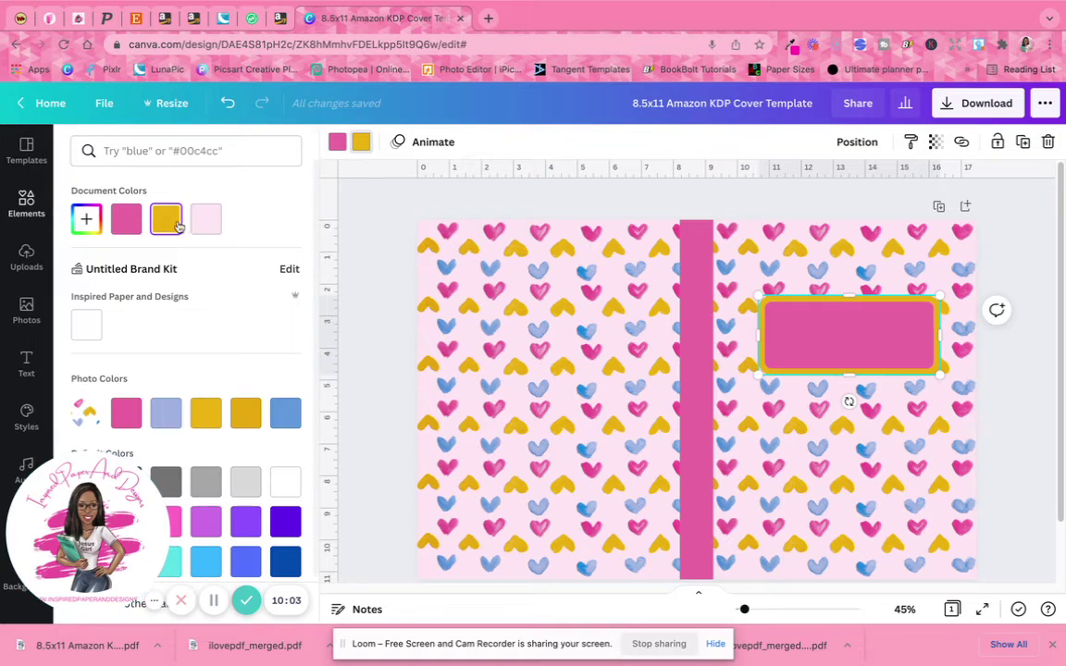
{"action": "left_click", "coordinate": [125, 224]}
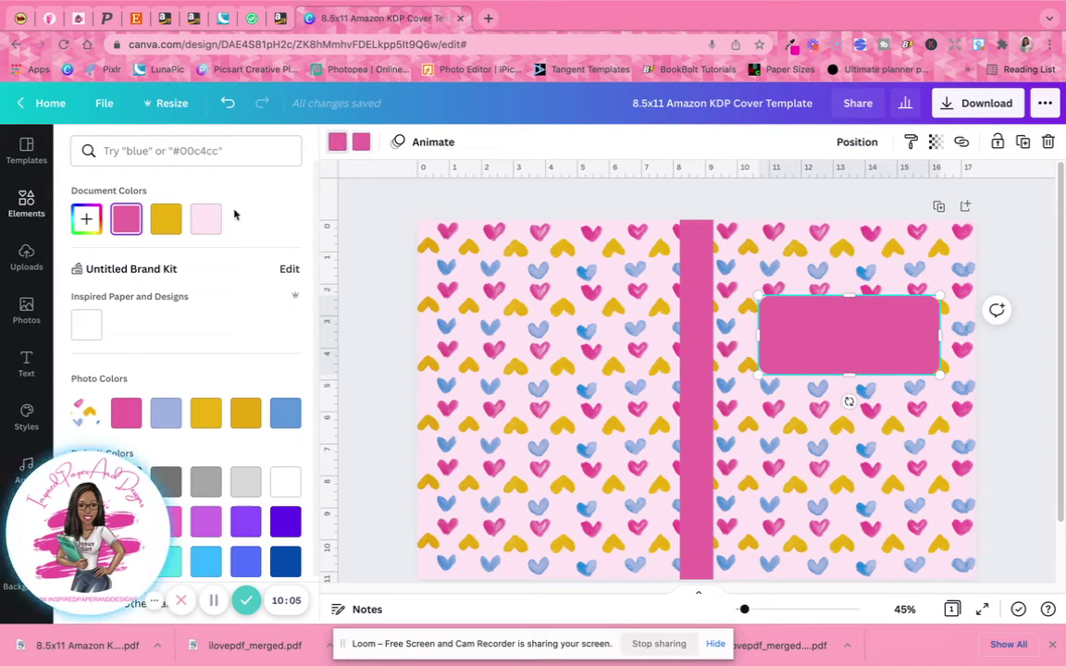
{"action": "left_click", "coordinate": [87, 325]}
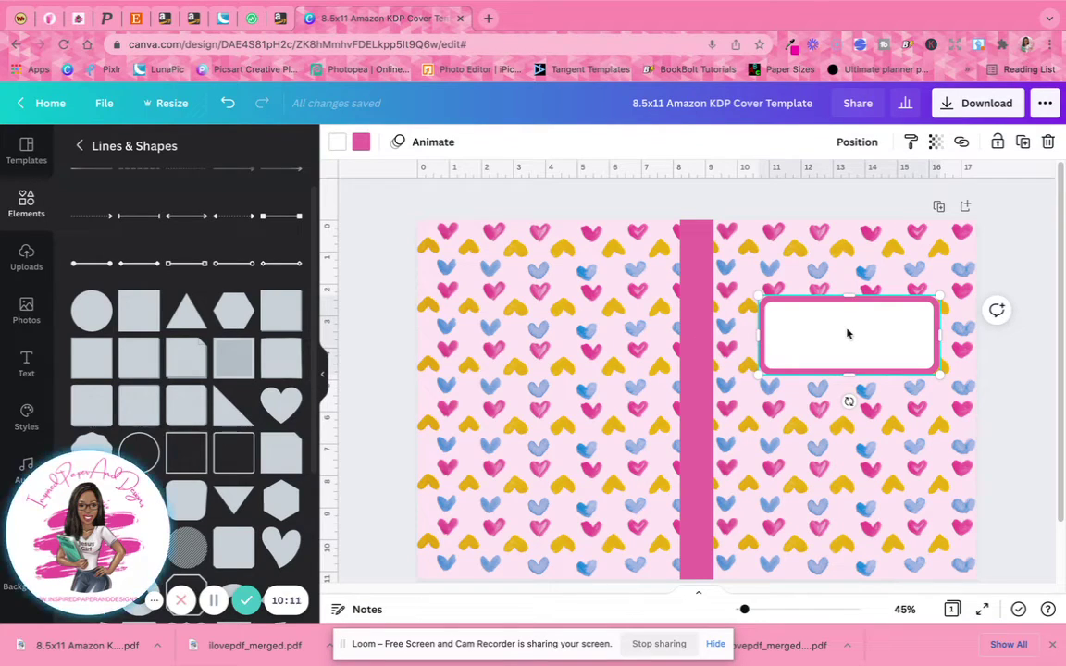
{"action": "key", "text": "Escape"}
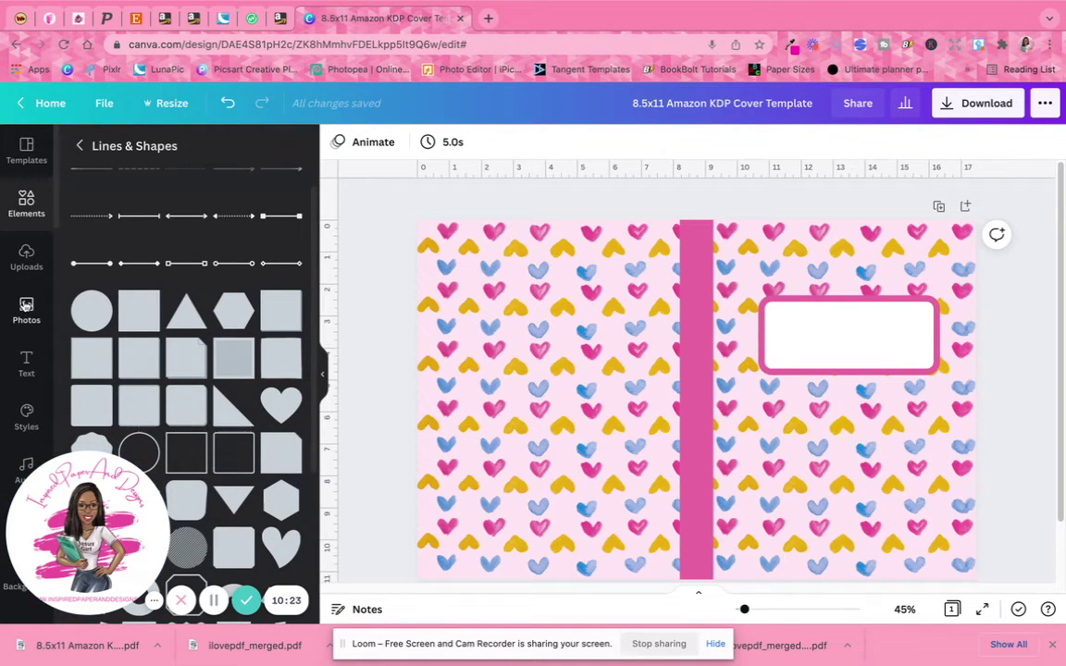
Add a heading reading 'My Names and Stuff' inside the white label, wrapped to two lines at size 50.6
{"action": "left_click", "coordinate": [26, 363]}
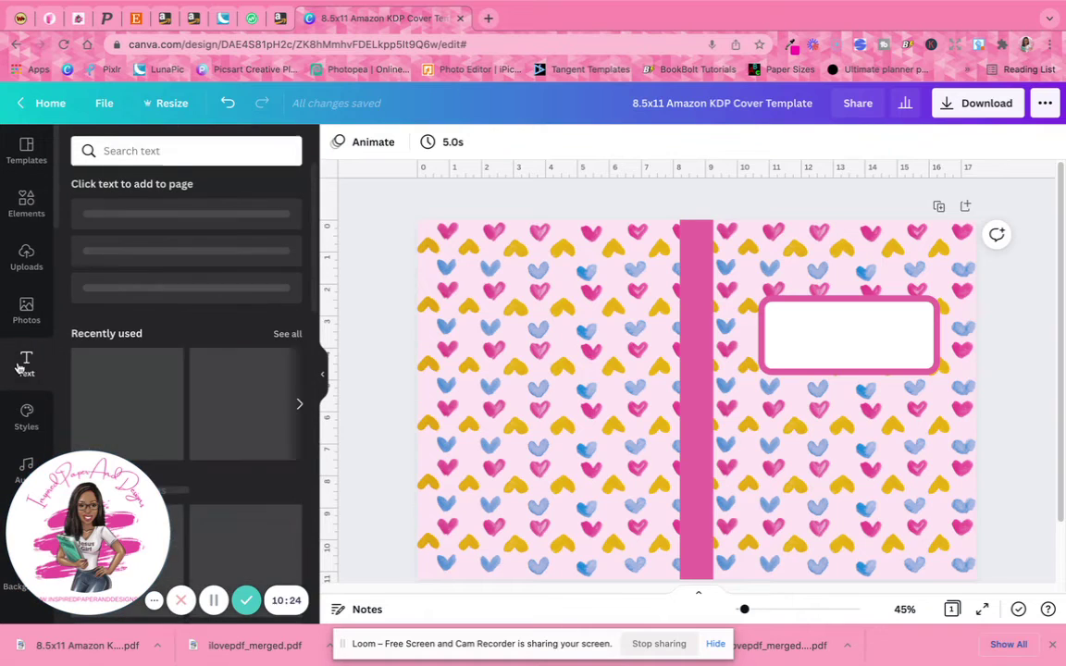
{"action": "left_click", "coordinate": [161, 150]}
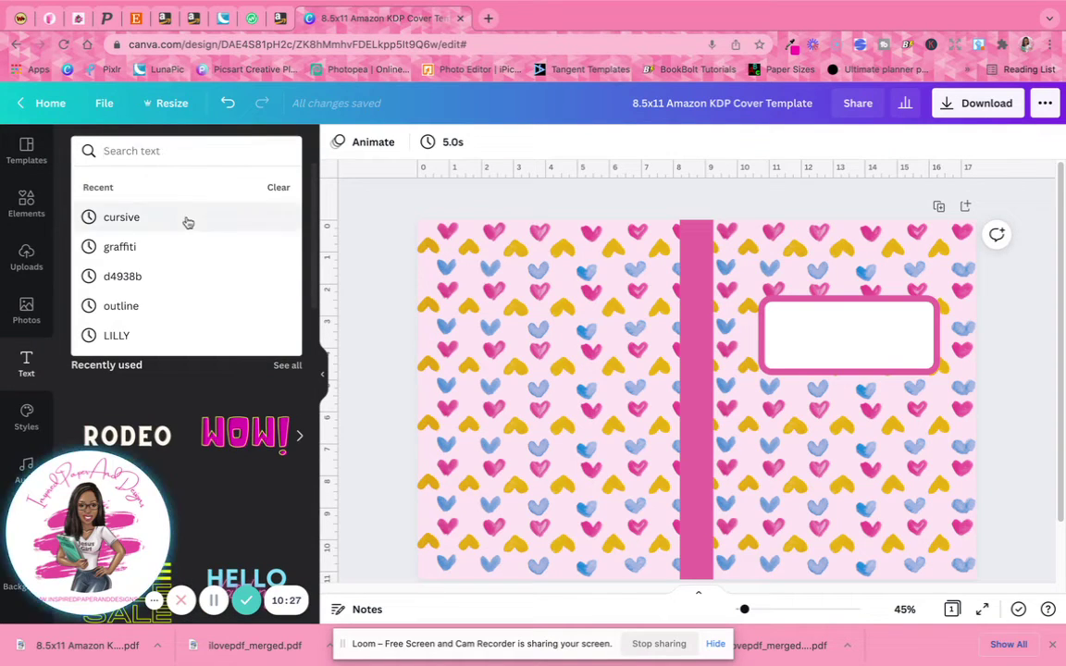
{"action": "left_click", "coordinate": [363, 191]}
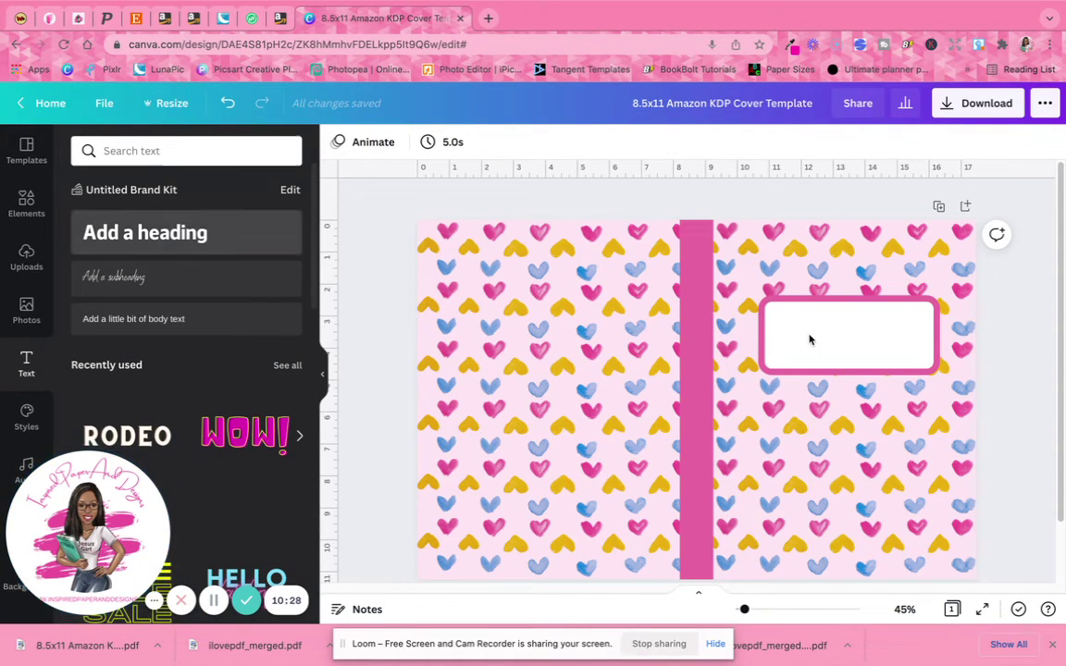
{"action": "left_click_drag", "start_coordinate": [664, 436], "coordinate": [868, 357]}
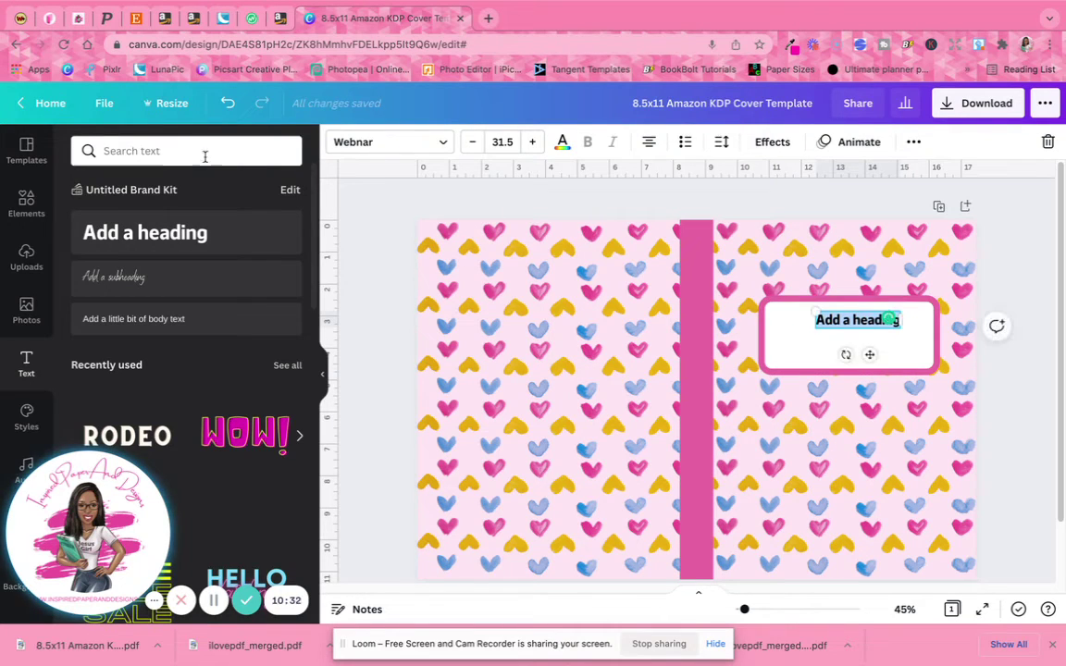
{"action": "key", "text": "BackSpace"}
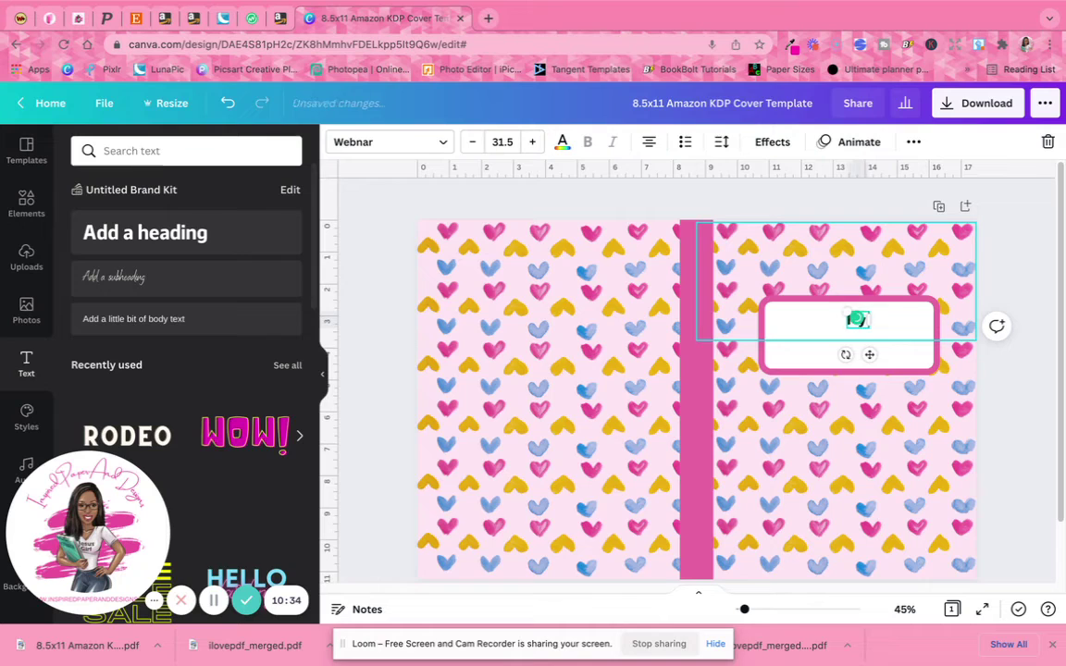
{"action": "type", "text": "My Name"}
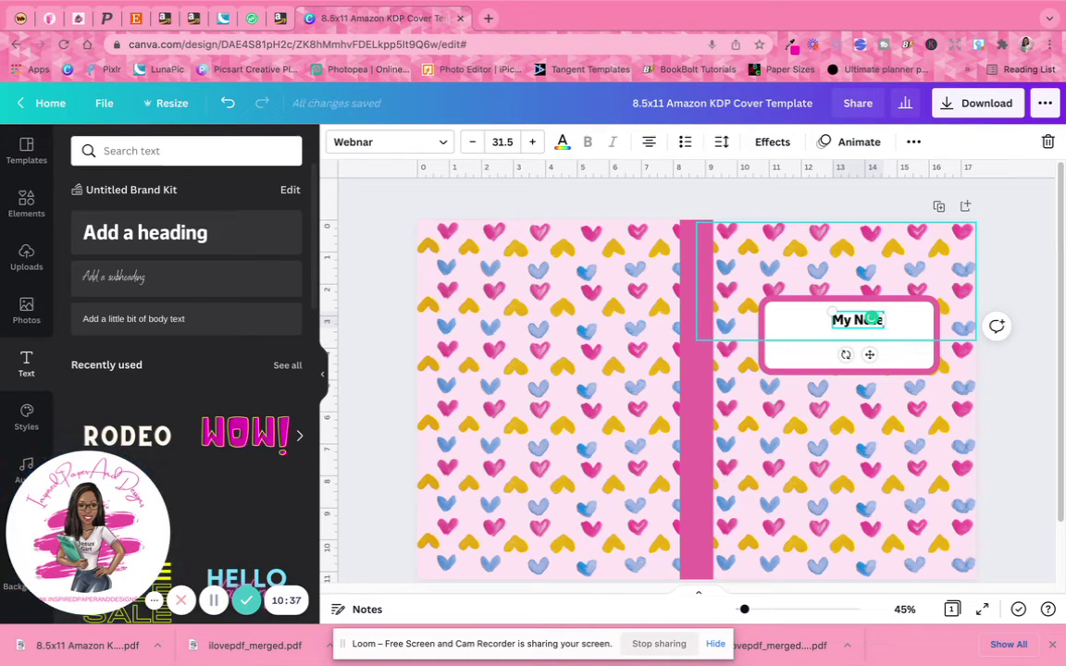
{"action": "type", "text": "s and"}
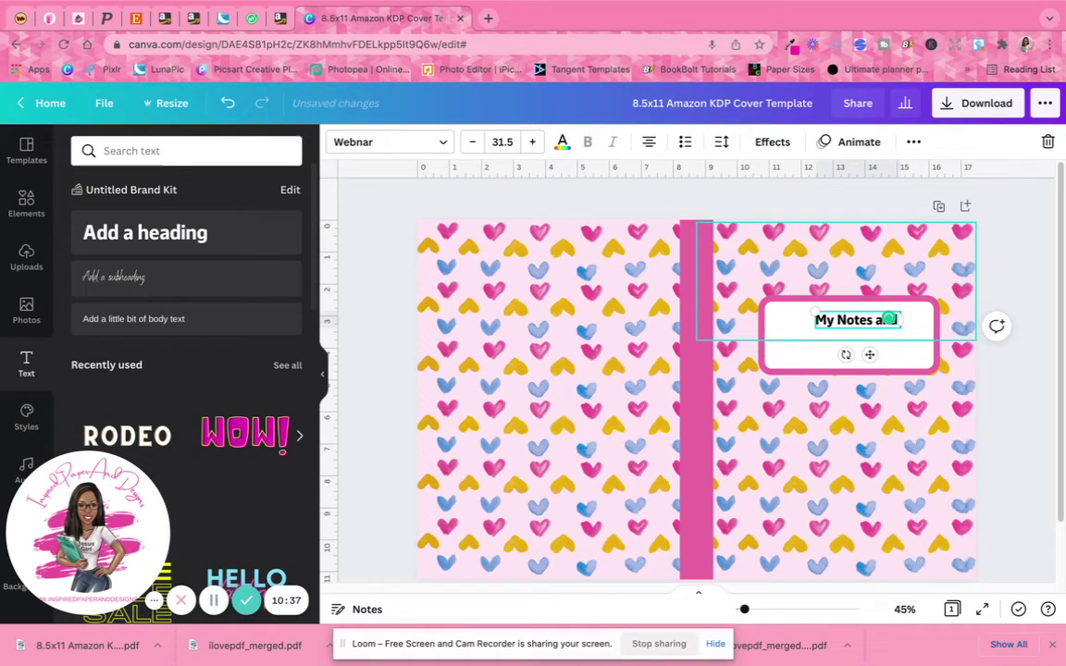
{"action": "type", "text": " Stuff"}
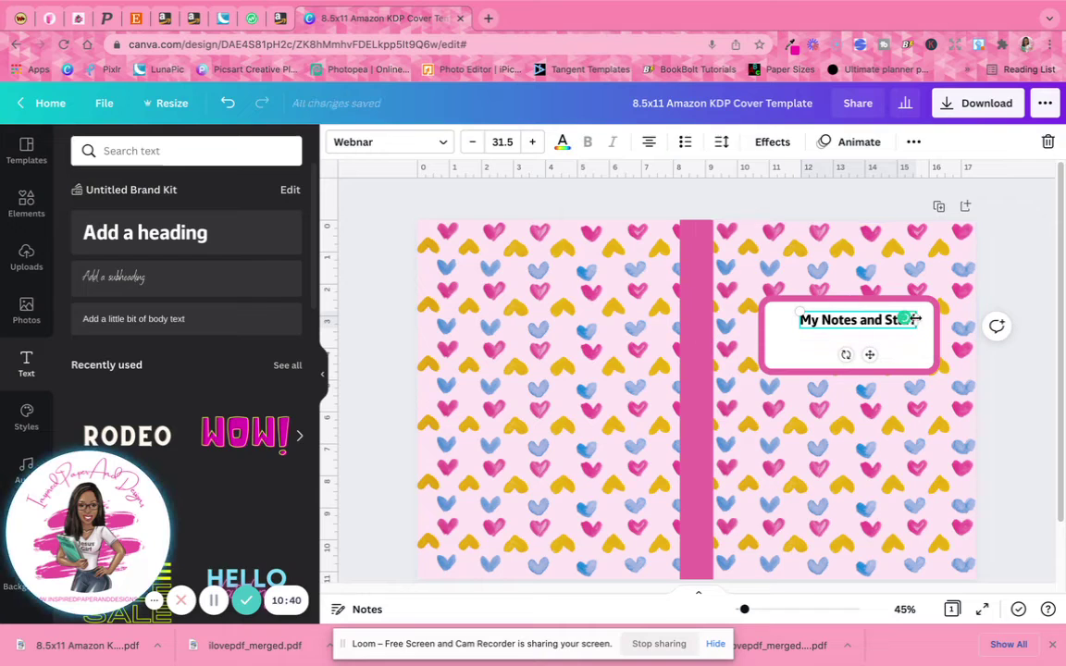
{"action": "left_click_drag", "start_coordinate": [913, 319], "coordinate": [899, 366]}
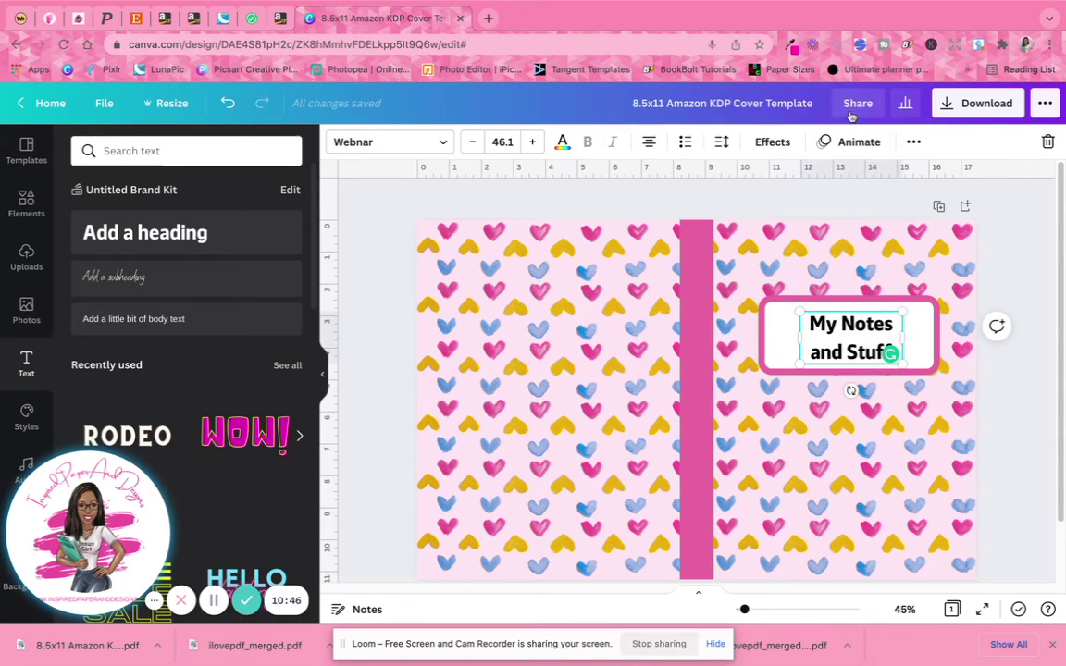
{"action": "left_click_drag", "start_coordinate": [910, 302], "coordinate": [919, 306]}
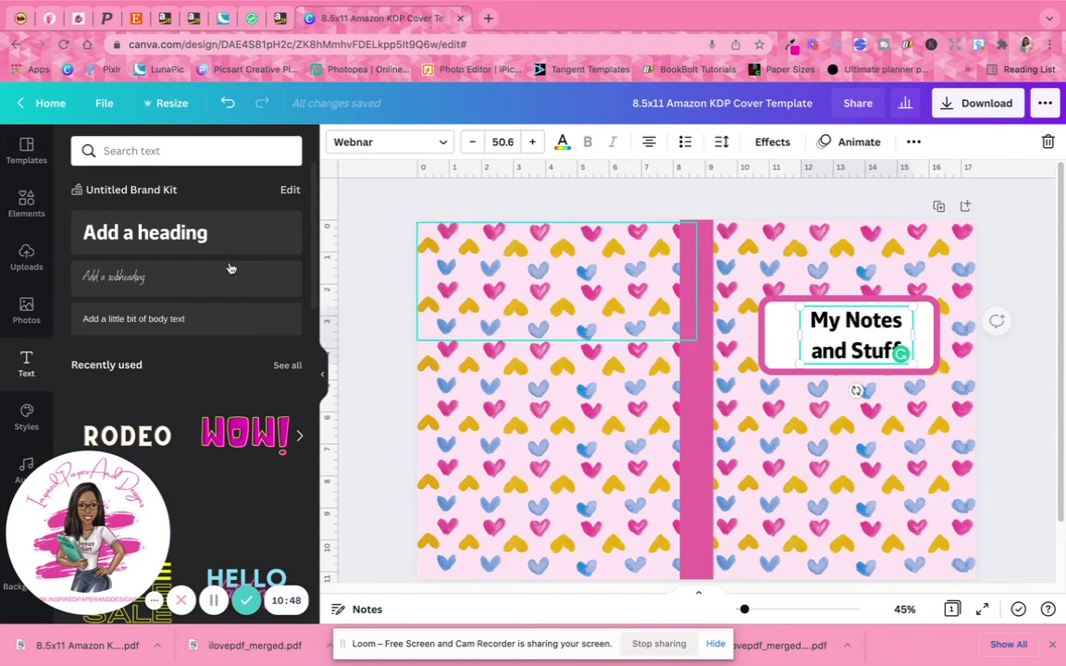
Set the title in the Kids Regular font and break it into 'My Notes' / 'and Stuff'
{"action": "left_click", "coordinate": [446, 145]}
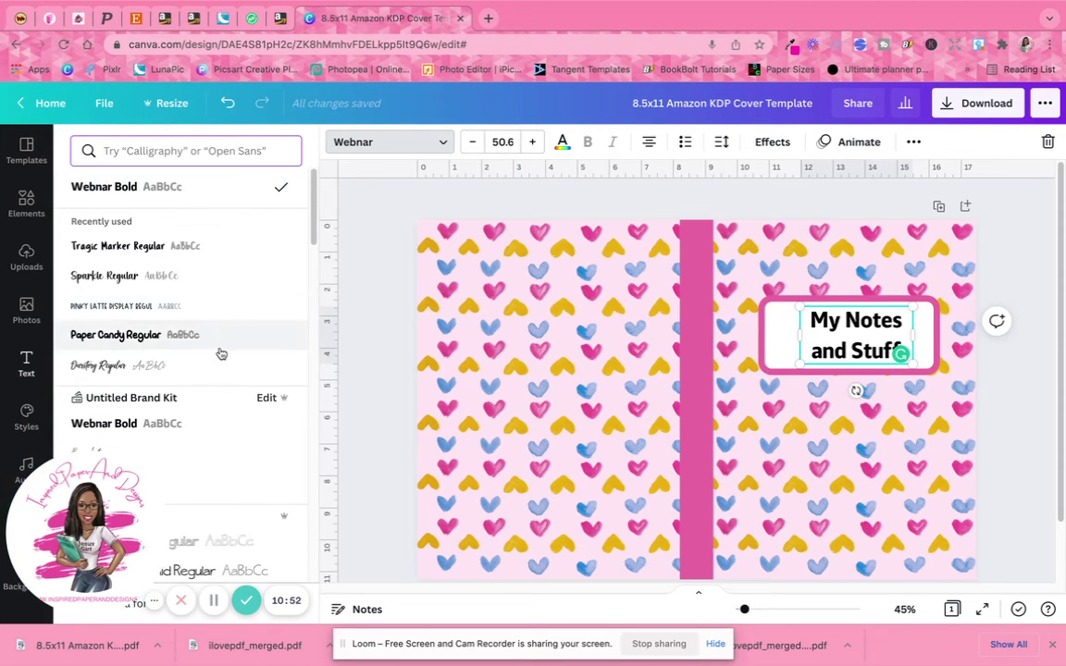
{"action": "scroll", "coordinate": [222, 333], "scroll_direction": "down", "scroll_amount": 2}
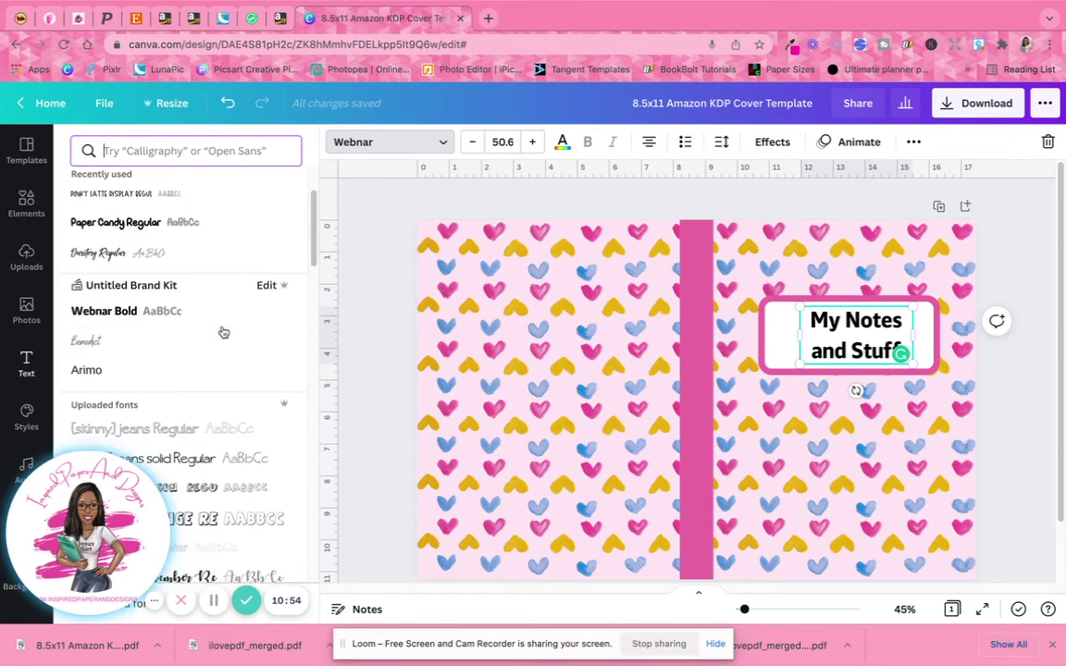
{"action": "scroll", "coordinate": [222, 331], "scroll_direction": "down", "scroll_amount": 1}
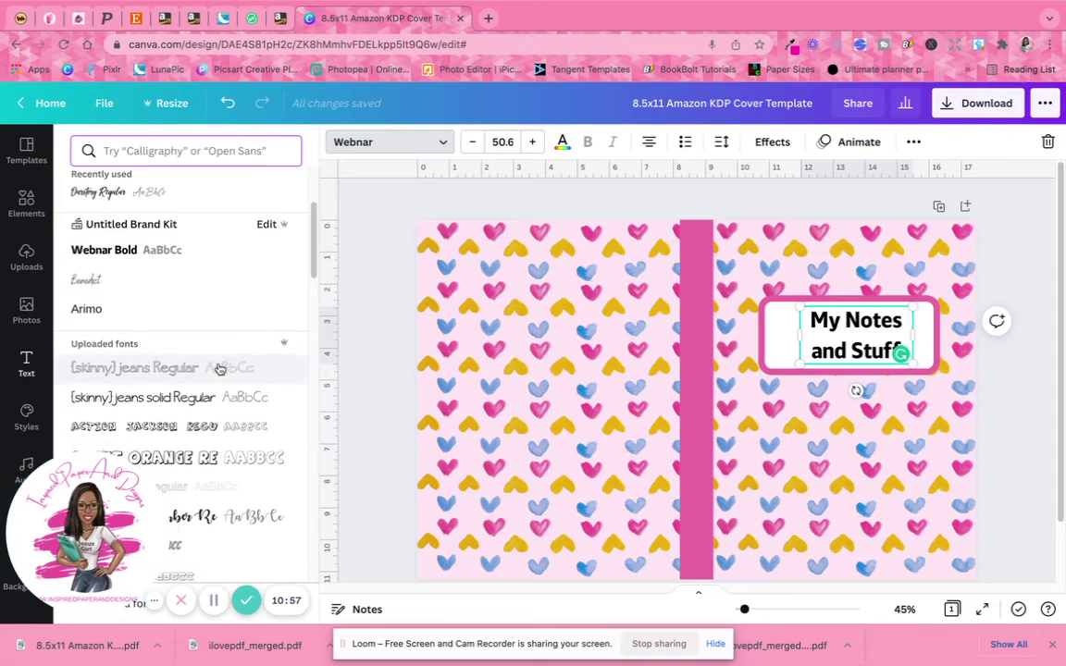
{"action": "scroll", "coordinate": [220, 361], "scroll_direction": "down", "scroll_amount": 3}
{"action": "scroll", "coordinate": [222, 333], "scroll_direction": "up", "scroll_amount": 4}
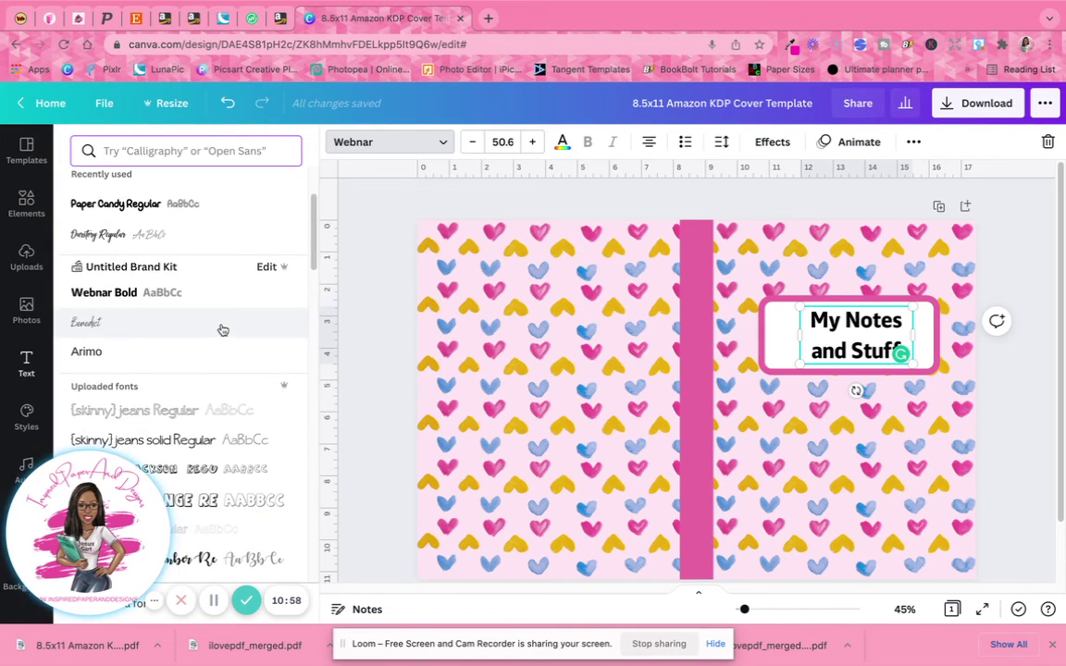
{"action": "scroll", "coordinate": [221, 329], "scroll_direction": "down", "scroll_amount": 4}
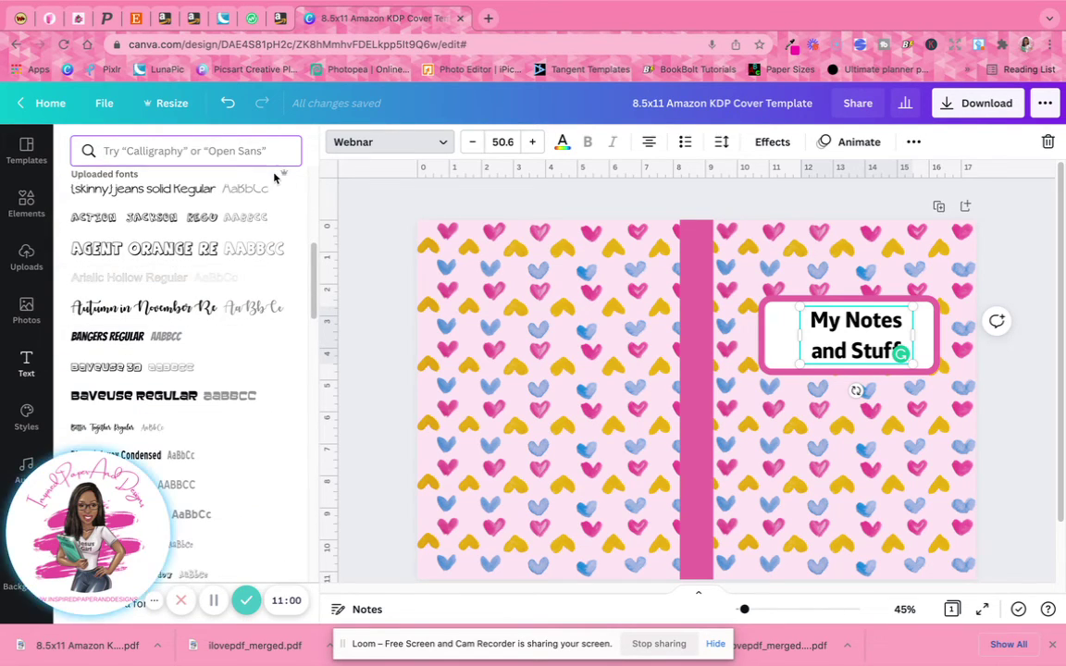
{"action": "scroll", "coordinate": [233, 366], "scroll_direction": "down", "scroll_amount": 6}
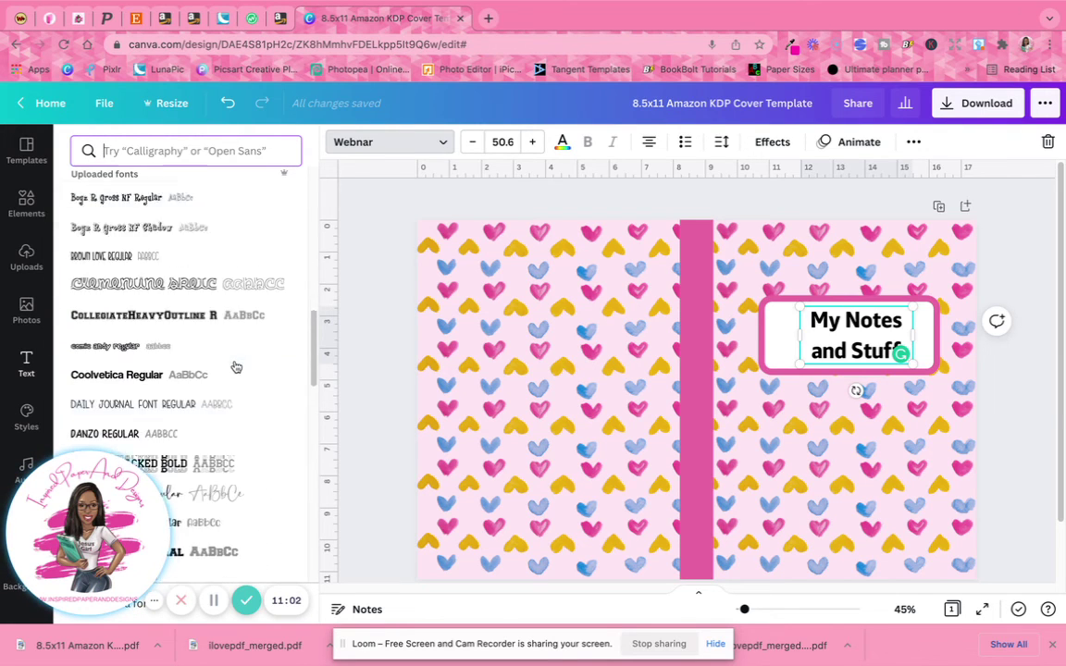
{"action": "scroll", "coordinate": [235, 367], "scroll_direction": "down", "scroll_amount": 10}
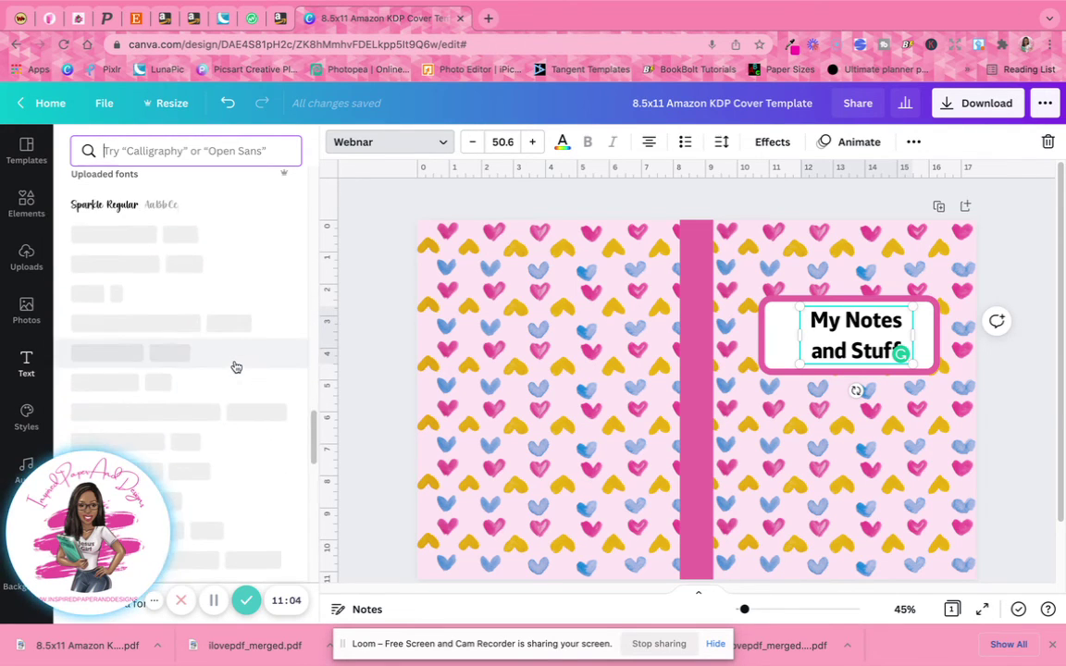
{"action": "scroll", "coordinate": [231, 342], "scroll_direction": "down", "scroll_amount": 8}
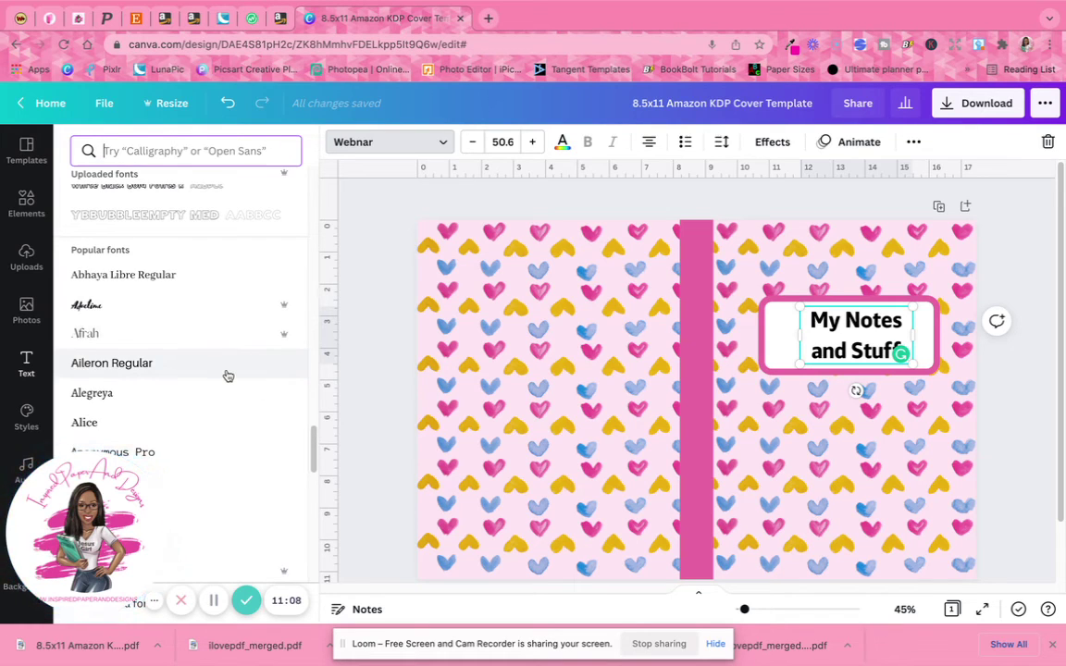
{"action": "scroll", "coordinate": [226, 372], "scroll_direction": "up", "scroll_amount": 10}
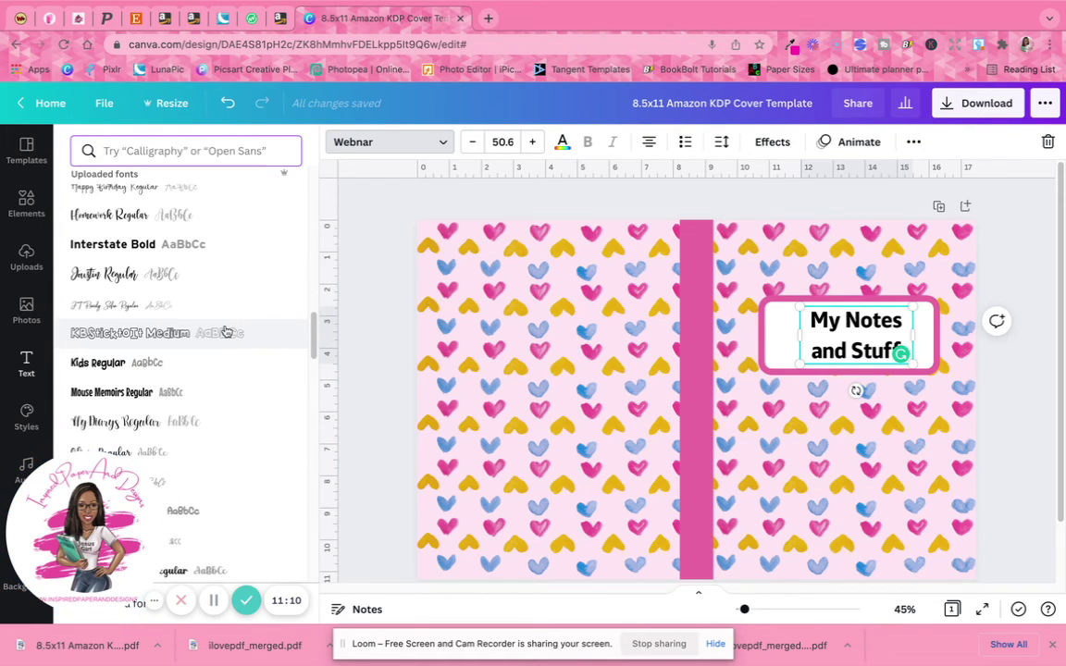
{"action": "left_click", "coordinate": [189, 367]}
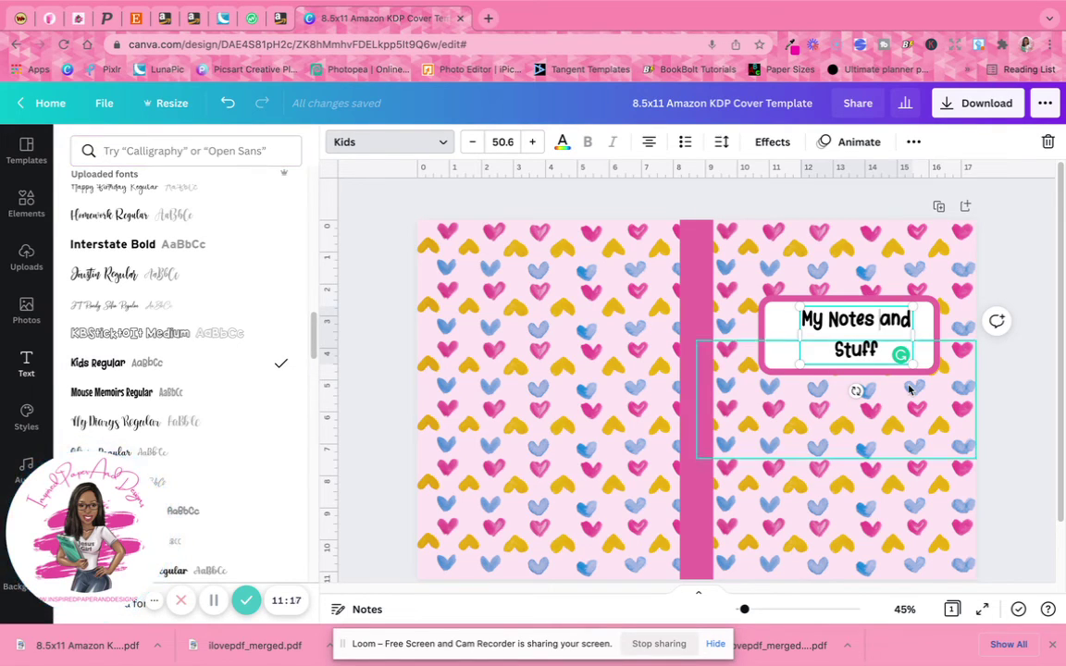
{"action": "key", "text": "BackSpace"}
{"action": "key", "text": "Return"}
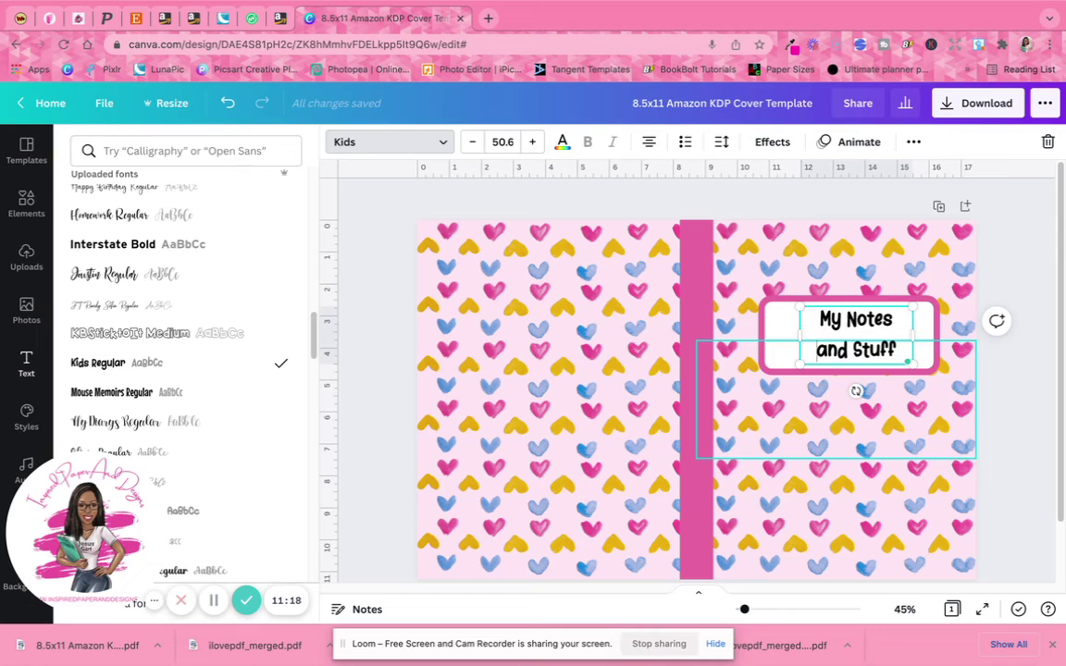
Reduce the title's line spacing and enlarge the text to about 67.4 to fill the label
{"action": "left_click", "coordinate": [722, 142]}
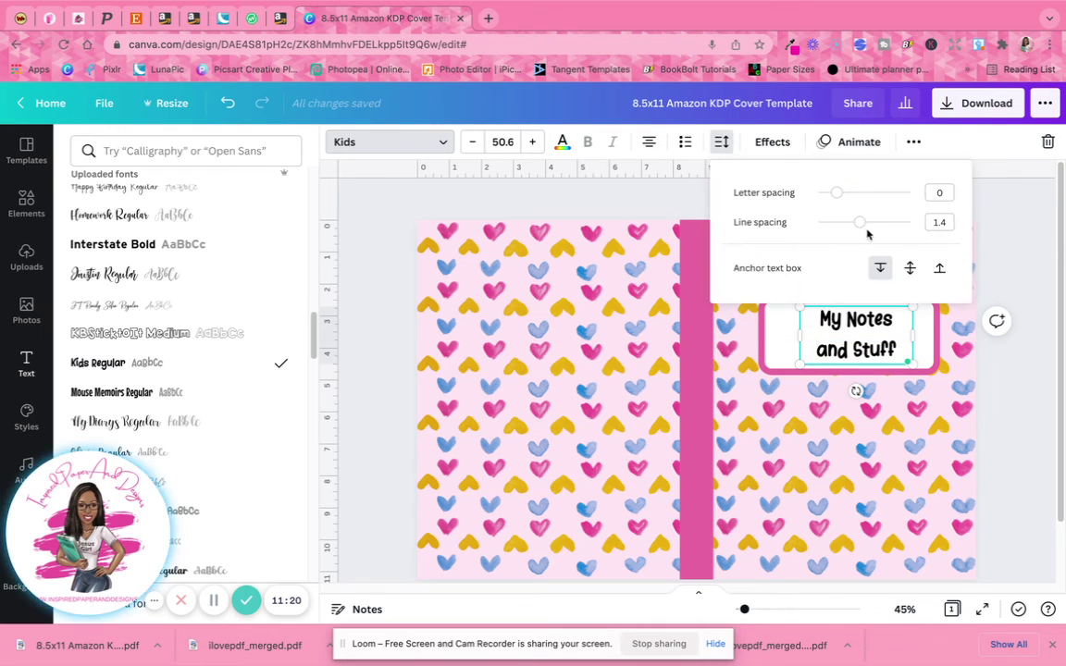
{"action": "left_click_drag", "start_coordinate": [859, 227], "coordinate": [829, 228]}
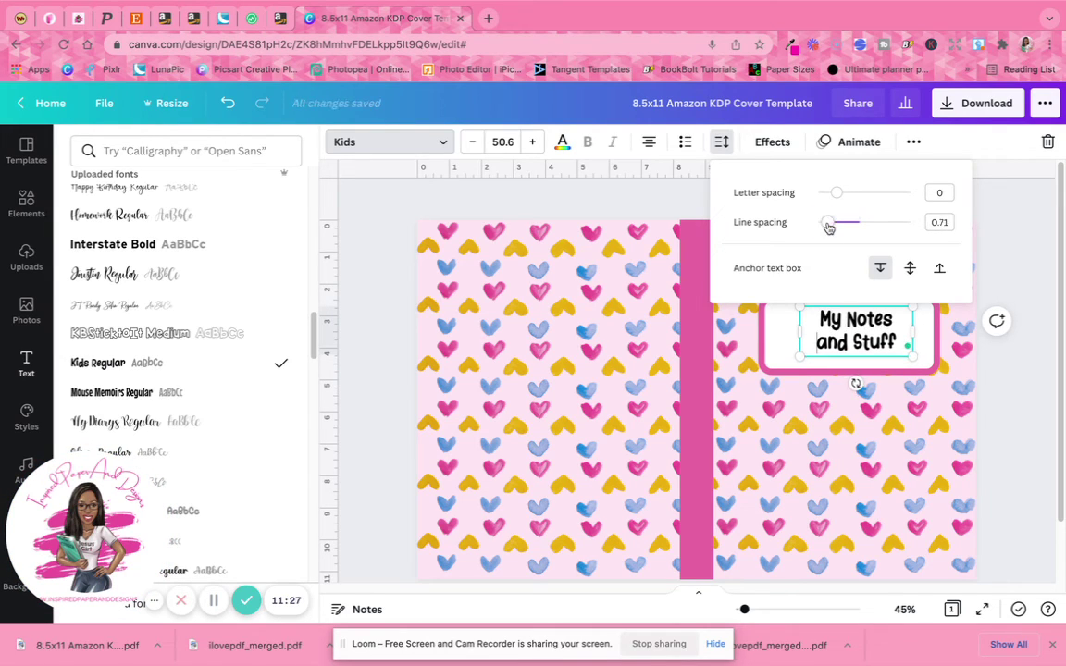
{"action": "left_click", "coordinate": [1018, 277]}
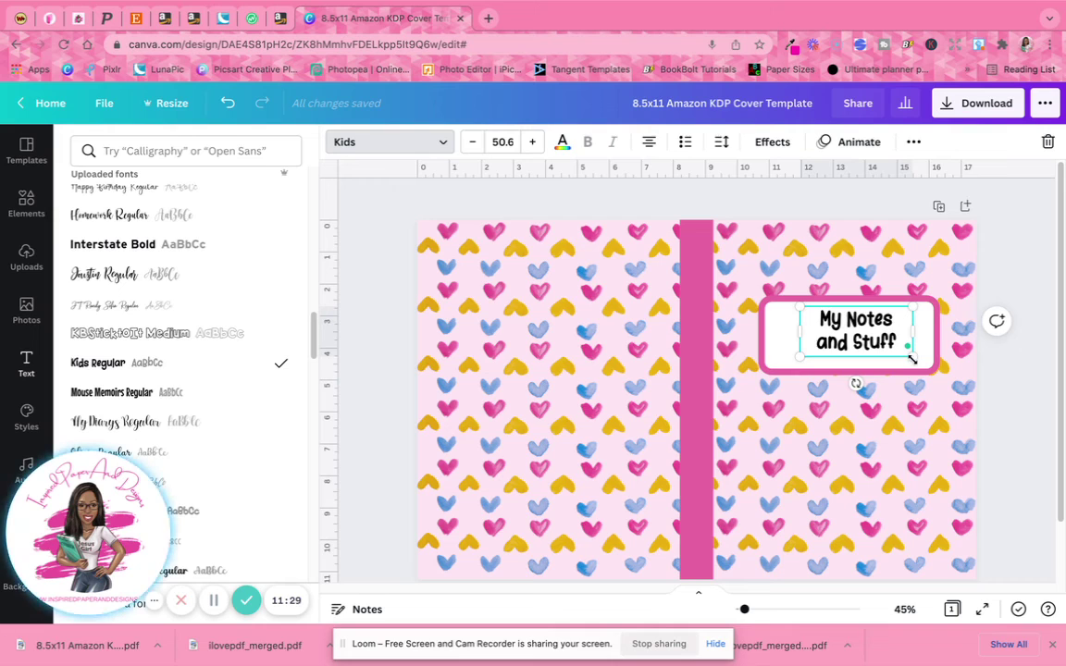
{"action": "left_click_drag", "start_coordinate": [913, 364], "coordinate": [930, 384]}
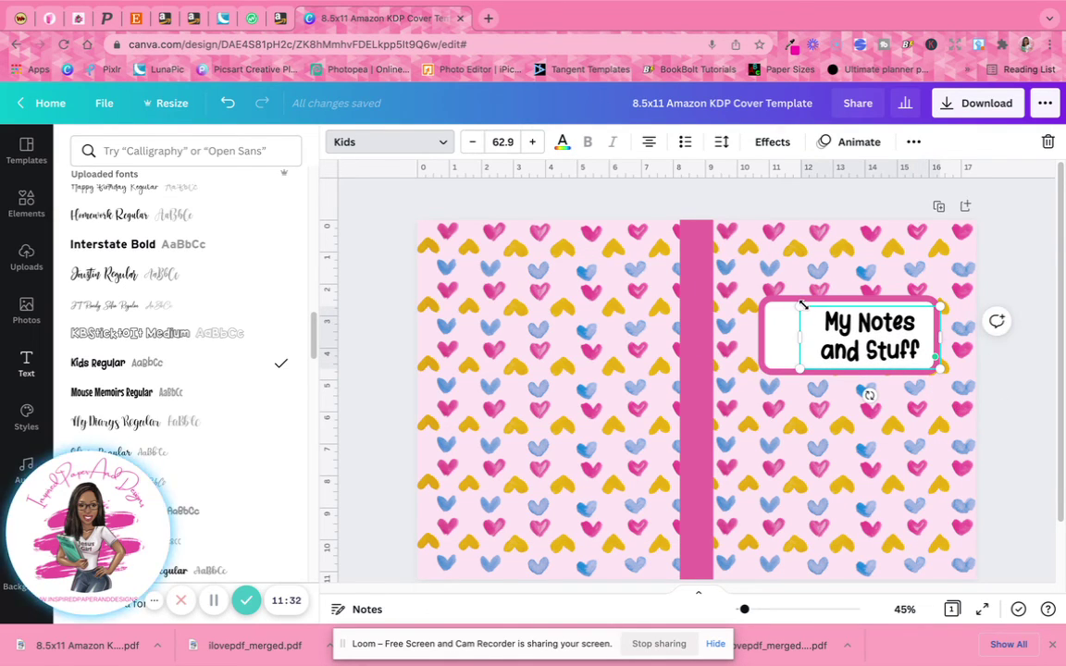
{"action": "left_click_drag", "start_coordinate": [798, 305], "coordinate": [792, 303]}
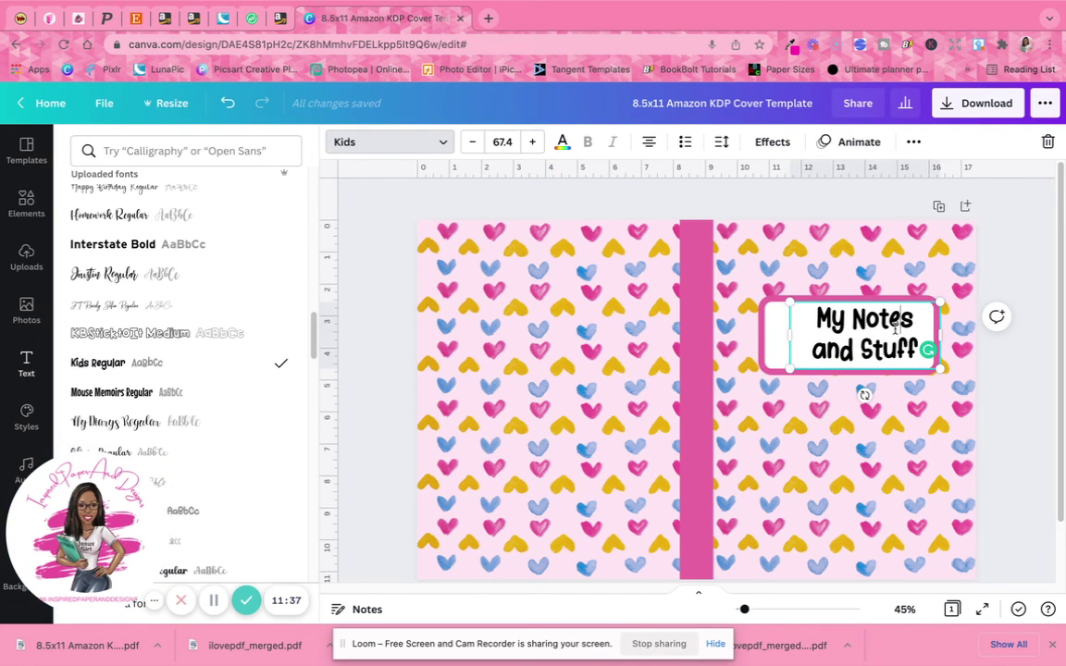
Reduce the 'My Notes and Stuff' title to size 61.5 and centre it in the white label
{"action": "left_click", "coordinate": [1001, 348]}
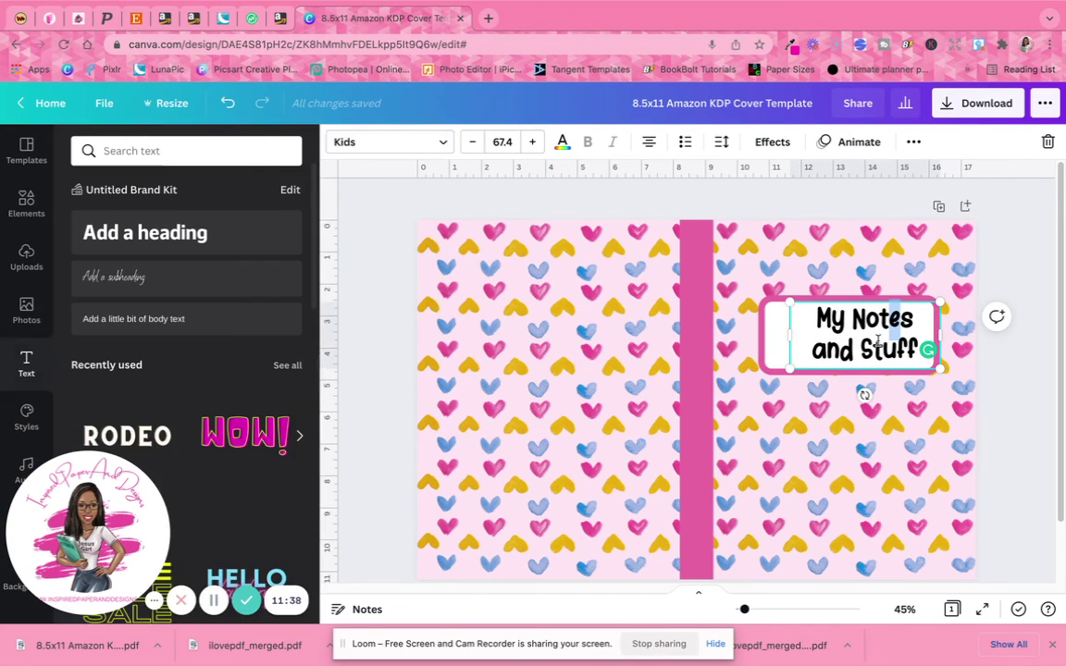
{"action": "left_click", "coordinate": [1014, 393]}
{"action": "left_click_drag", "start_coordinate": [864, 339], "coordinate": [849, 329]}
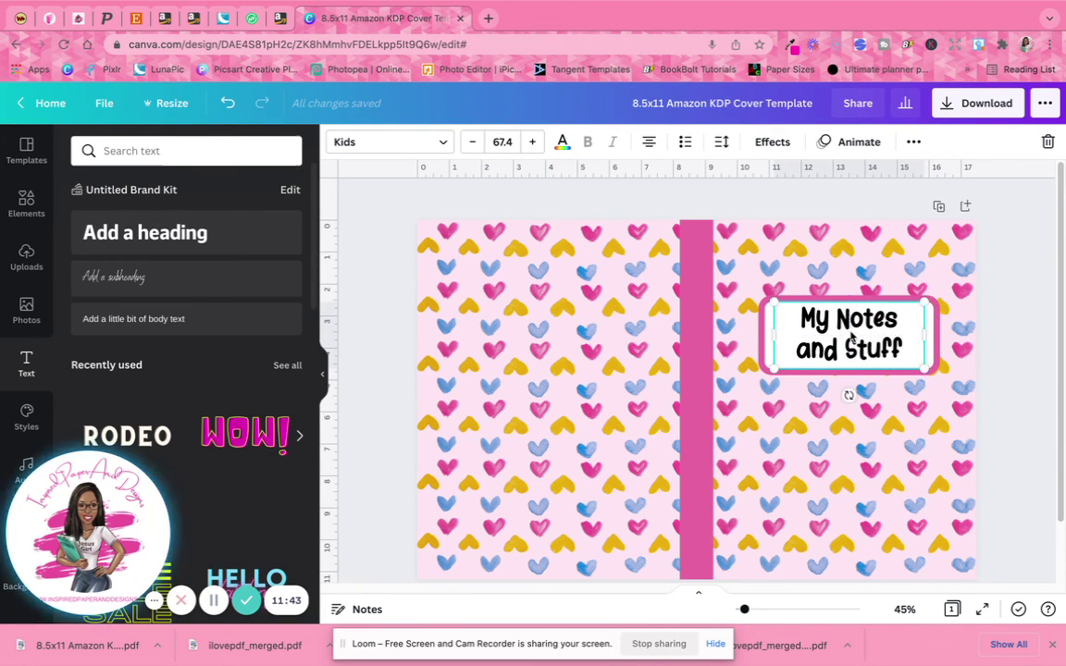
{"action": "left_click", "coordinate": [1035, 421]}
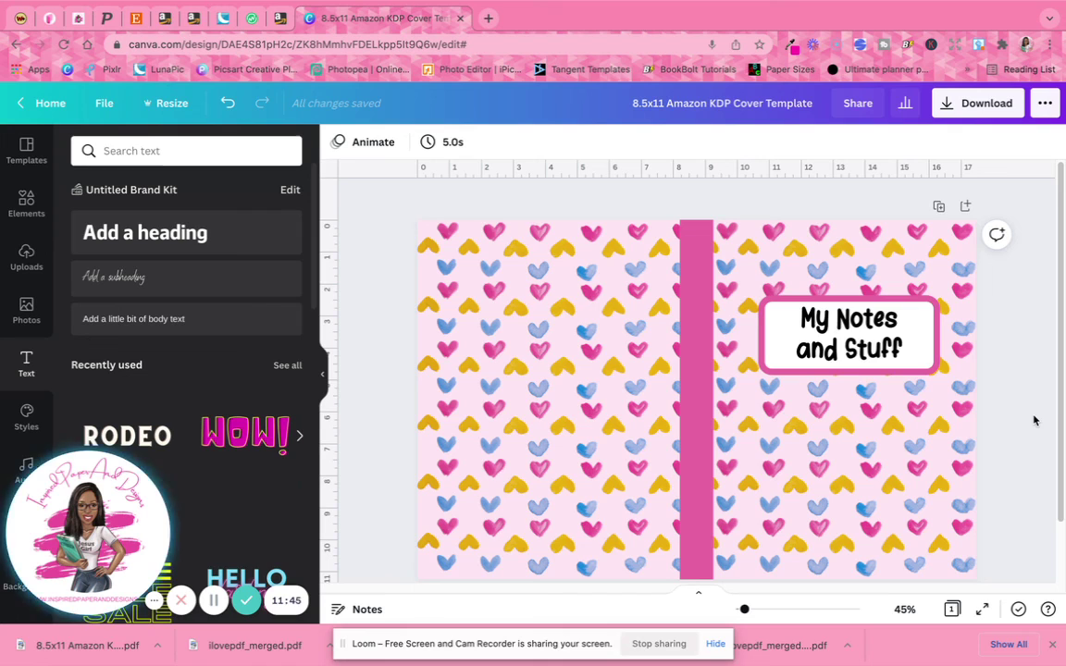
{"action": "left_click", "coordinate": [773, 301]}
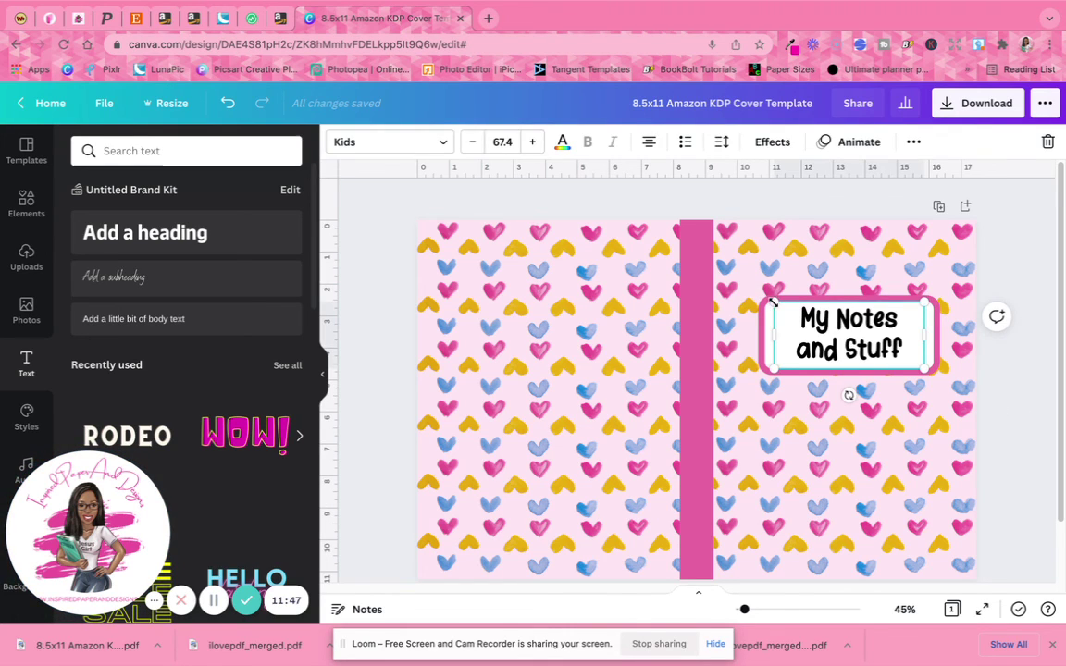
{"action": "left_click_drag", "start_coordinate": [774, 304], "coordinate": [787, 309]}
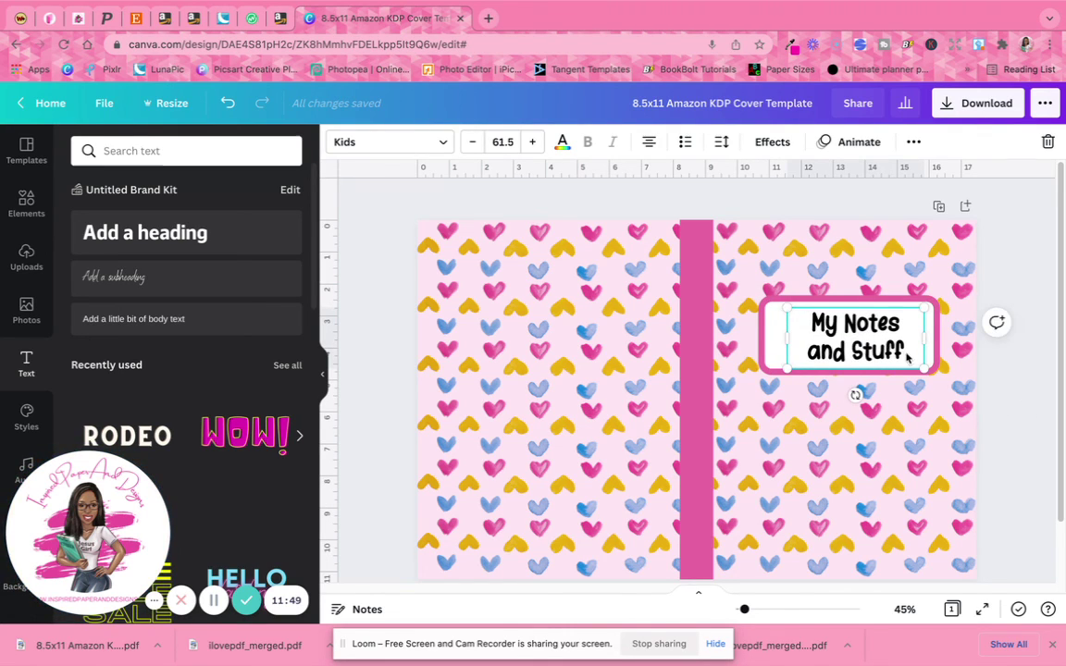
{"action": "left_click_drag", "start_coordinate": [903, 348], "coordinate": [897, 345]}
{"action": "left_click", "coordinate": [1009, 384]}
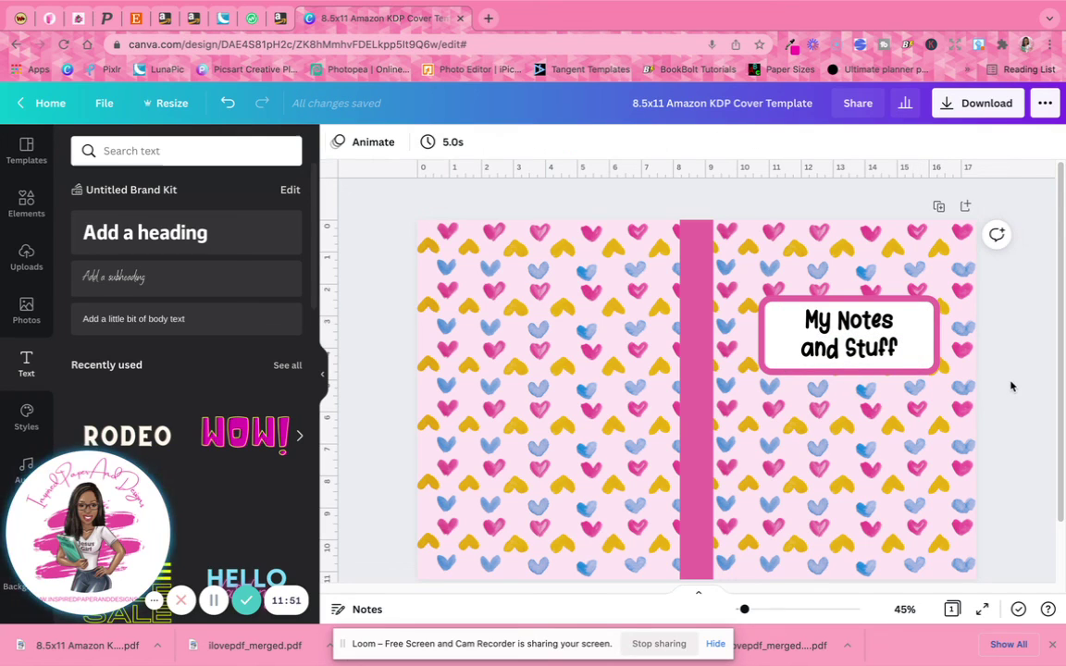